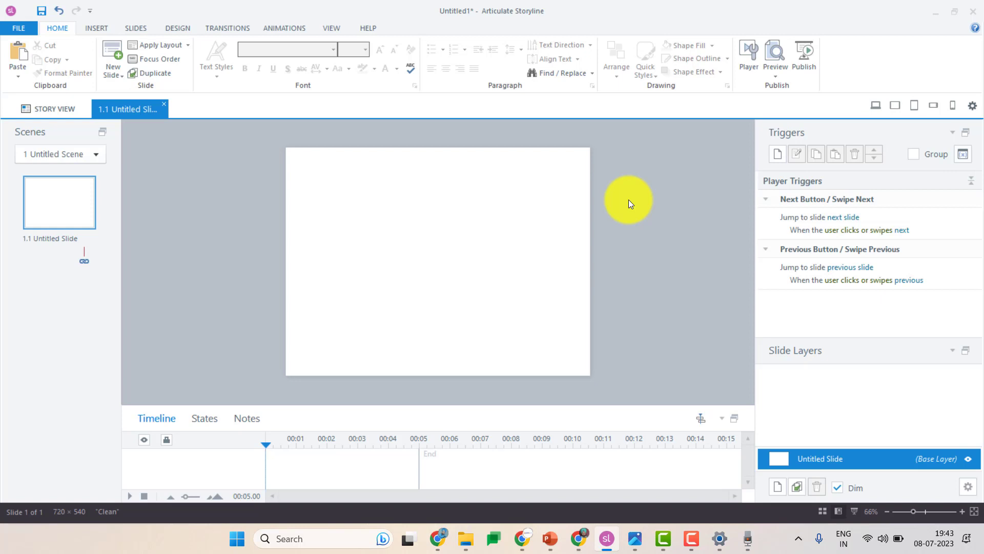
- Draw a rectangle about 144 by 54 px near the slide's upper-left corner and label it "Btn 1"
{"action": "left_click", "coordinate": [97, 27]}
{"action": "left_click", "coordinate": [345, 56]}
{"action": "left_click", "coordinate": [342, 128]}
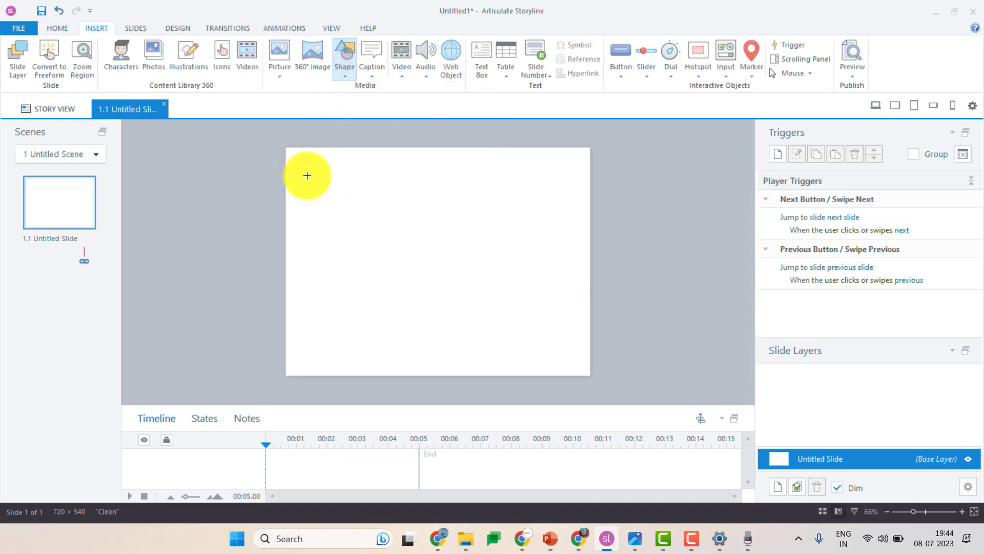
{"action": "left_click_drag", "start_coordinate": [308, 175], "coordinate": [369, 198]}
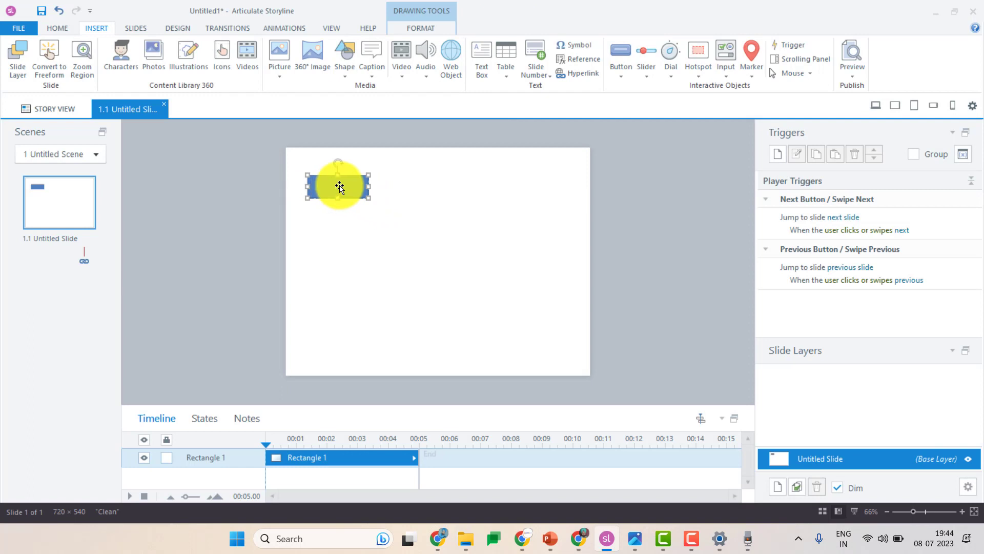
{"action": "left_click", "coordinate": [306, 165]}
{"action": "left_click", "coordinate": [322, 175]}
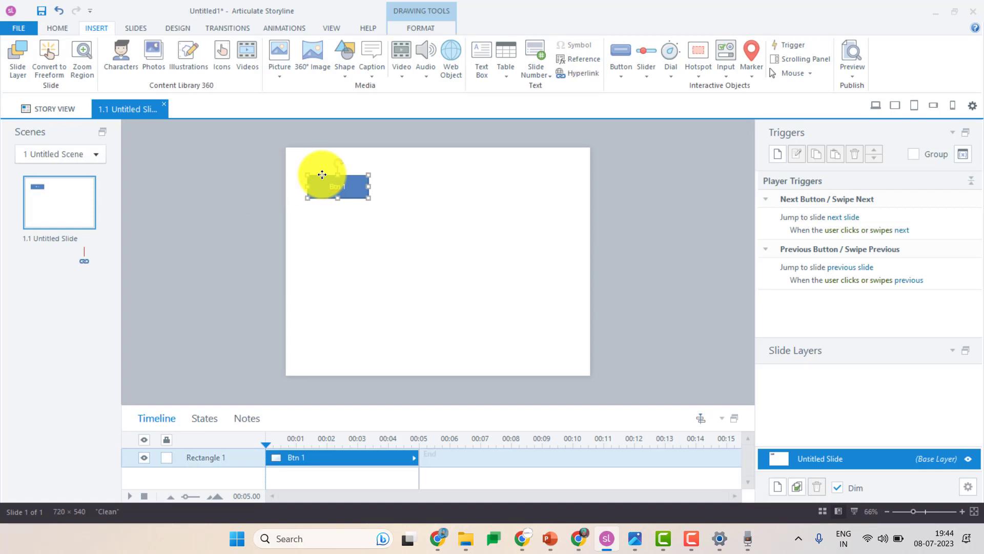
- Place a copy of the Btn 1 rectangle directly to its right and label it "Btn 2"
{"action": "left_click_drag", "start_coordinate": [322, 175], "coordinate": [415, 185]}
{"action": "type", "text": "2"}
{"action": "left_click", "coordinate": [487, 234]}
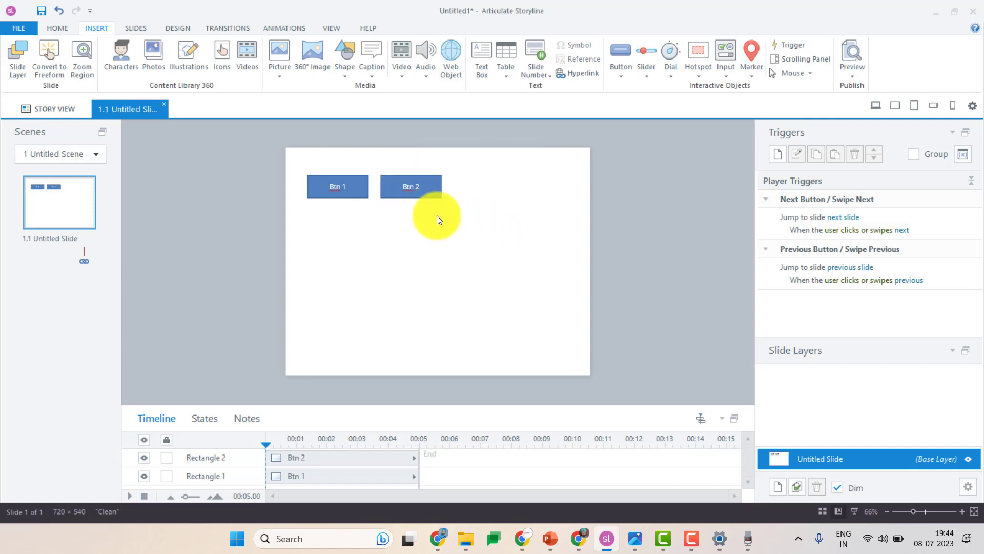
- Duplicate the Btn 2 rectangle, line the copy up to its right and label it "Btn 3"
{"action": "left_click", "coordinate": [431, 191]}
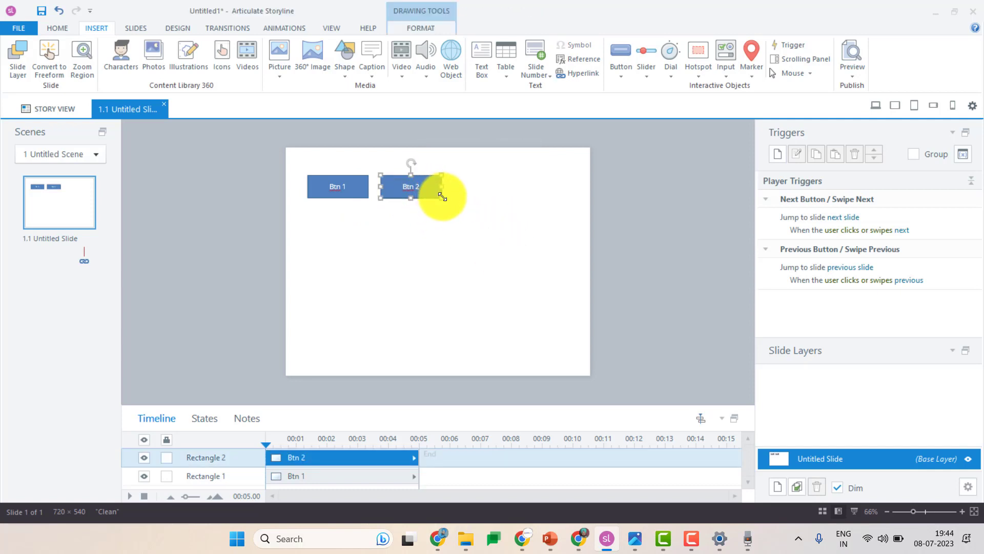
{"action": "key", "text": "ctrl+d"}
{"action": "mouse_move", "coordinate": [432, 175]}
{"action": "left_mouse_down"}
{"action": "mouse_move", "coordinate": [487, 180]}
{"action": "mouse_move", "coordinate": [532, 166]}
{"action": "mouse_move", "coordinate": [244, 224]}
{"action": "left_mouse_up"}
{"action": "double_click", "coordinate": [485, 187]}
{"action": "type", "text": "3"}
- Fill all three button rectangles with red and remove their blue outline
{"action": "left_click", "coordinate": [414, 27]}
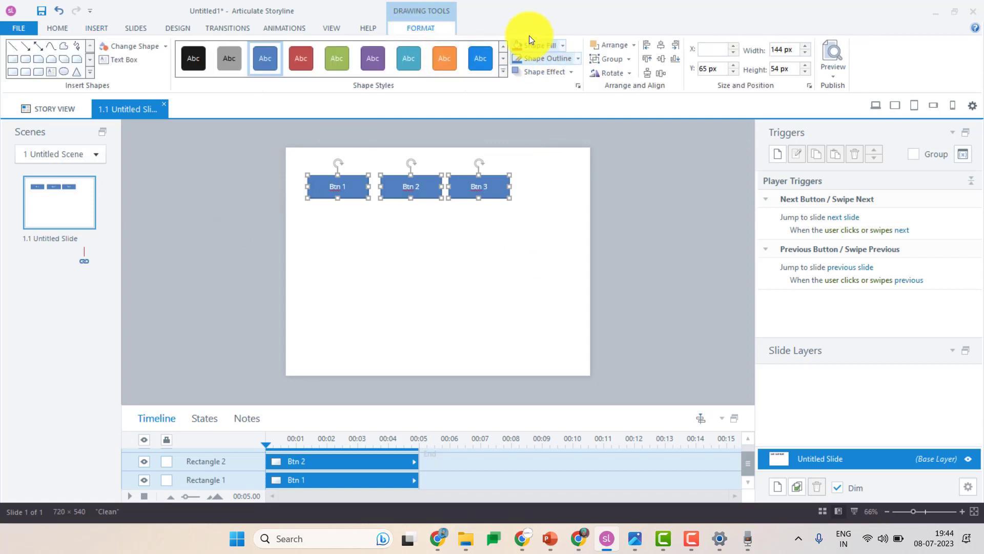
{"action": "left_click", "coordinate": [518, 45]}
{"action": "left_click", "coordinate": [537, 210]}
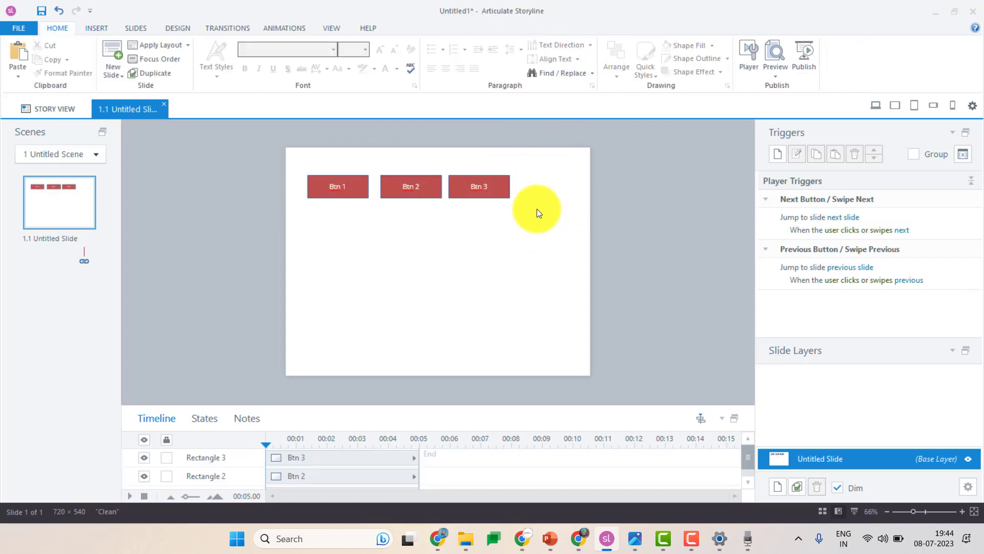
{"action": "left_click_drag", "start_coordinate": [278, 163], "coordinate": [522, 205]}
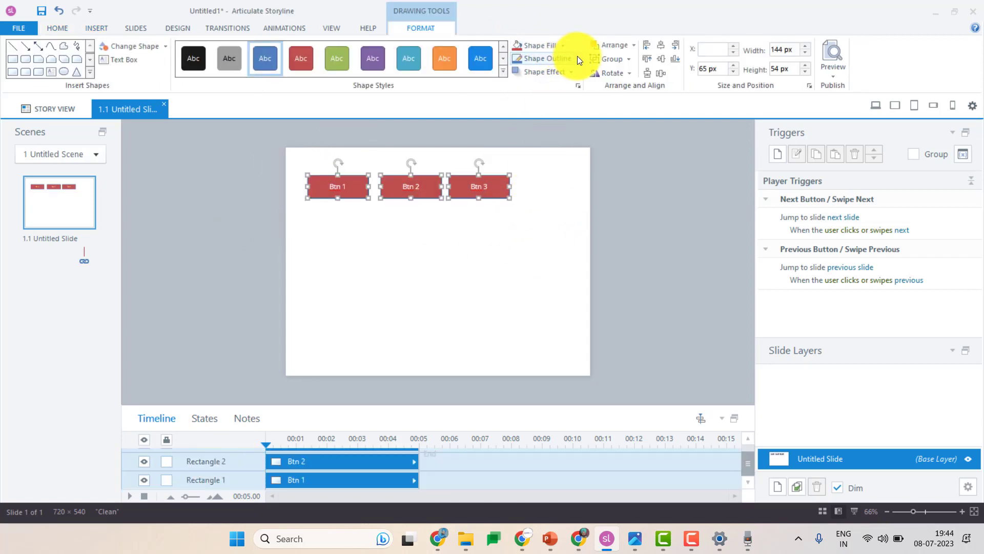
{"action": "left_click", "coordinate": [577, 58]}
{"action": "left_click", "coordinate": [555, 300]}
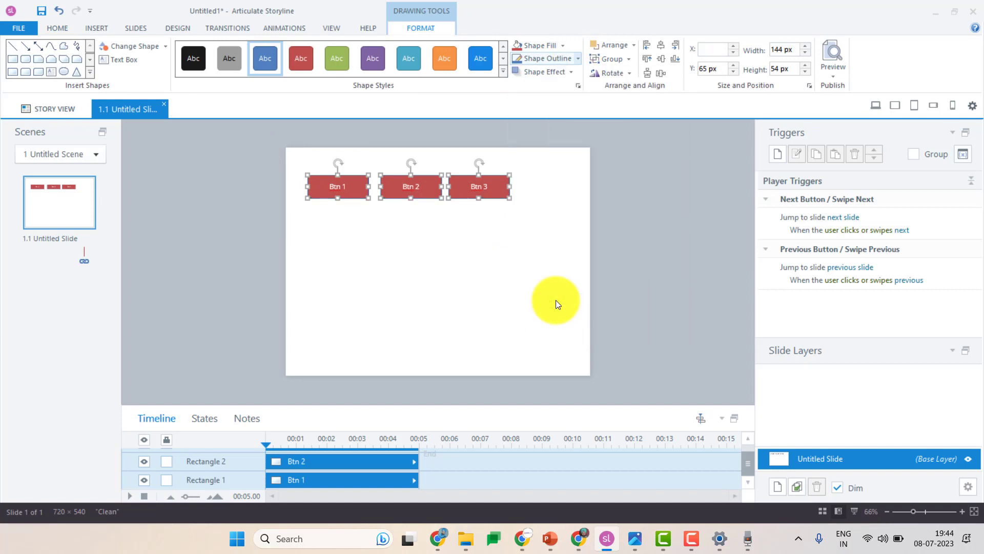
- Increase the label font size of all three buttons to 18
{"action": "left_click", "coordinate": [62, 27]}
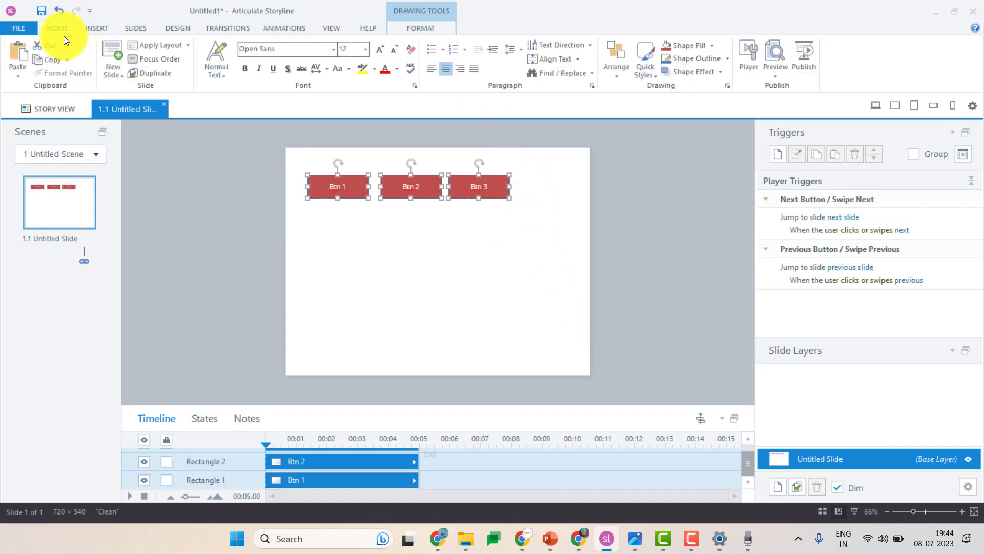
{"action": "left_click", "coordinate": [381, 50]}
{"action": "left_click", "coordinate": [381, 50]}
{"action": "left_click", "coordinate": [380, 50]}
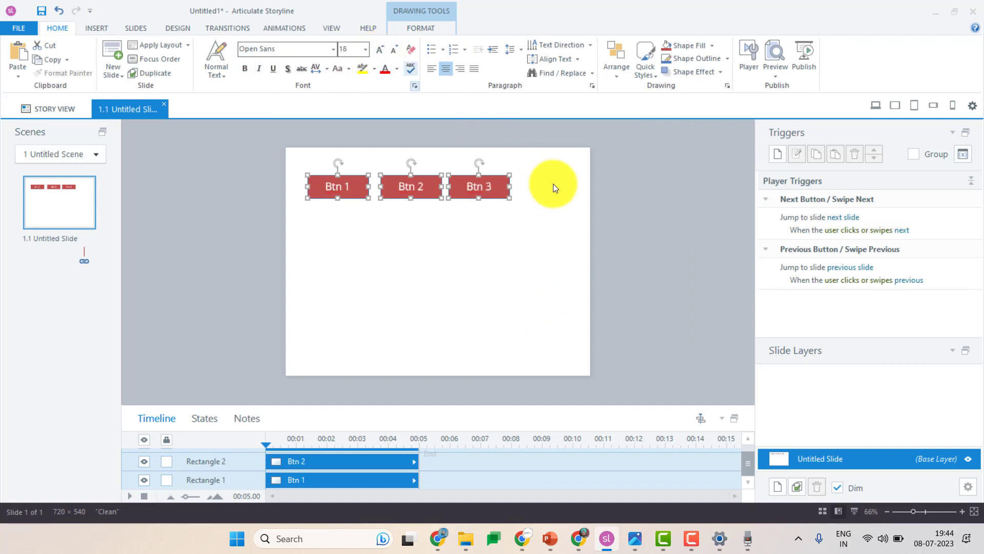
{"action": "left_click", "coordinate": [552, 184]}
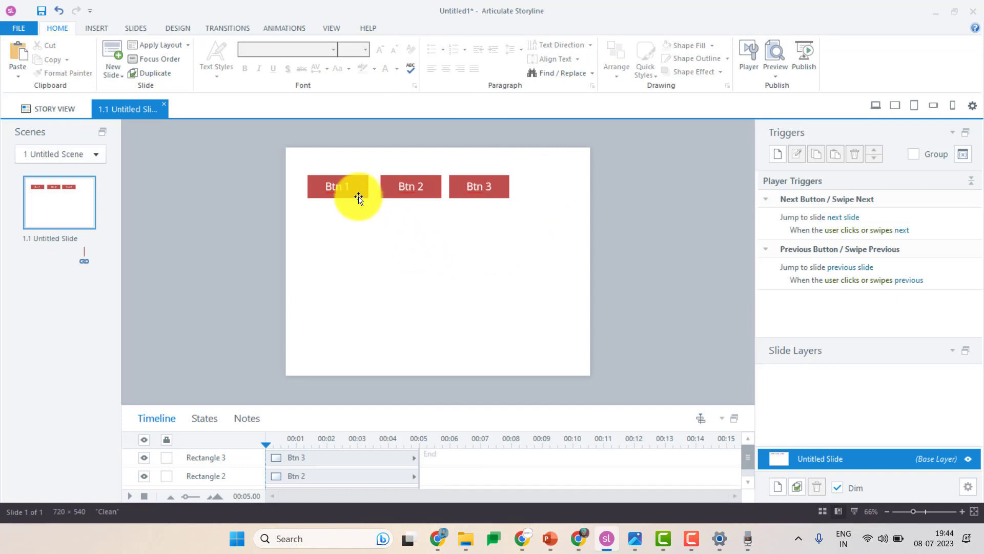
{"action": "left_click", "coordinate": [345, 184]}
{"action": "left_click", "coordinate": [417, 187]}
{"action": "left_click", "coordinate": [486, 190]}
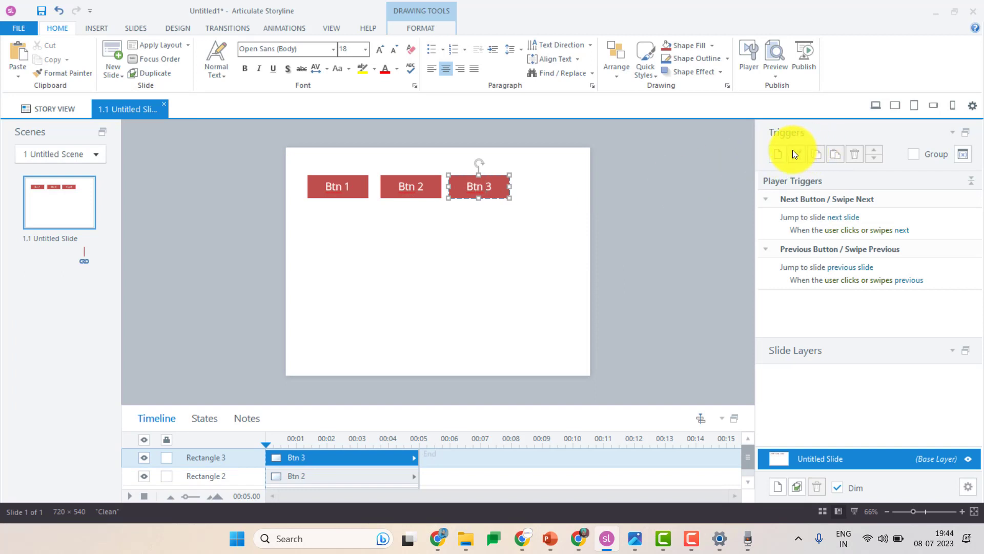
{"action": "left_click", "coordinate": [545, 216]}
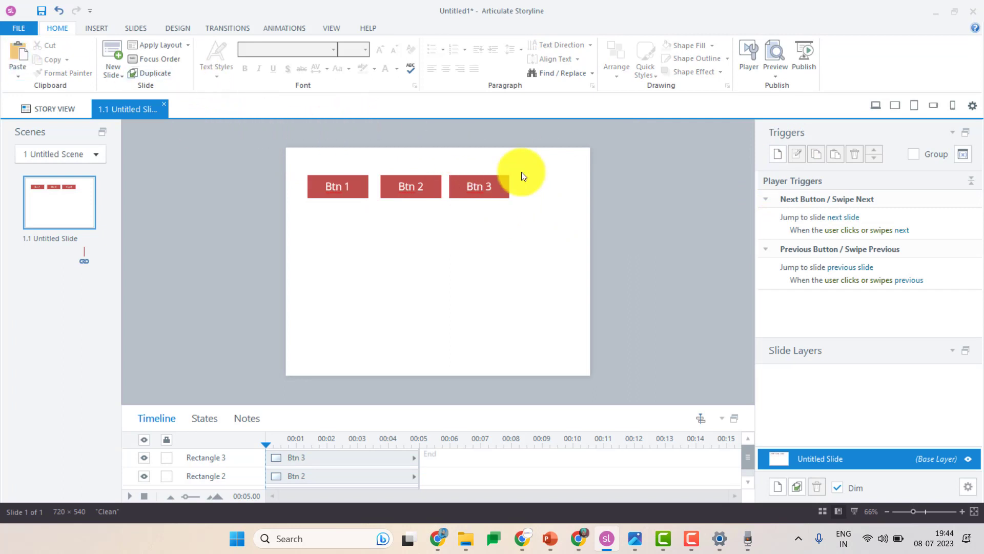
{"action": "left_click", "coordinate": [356, 197]}
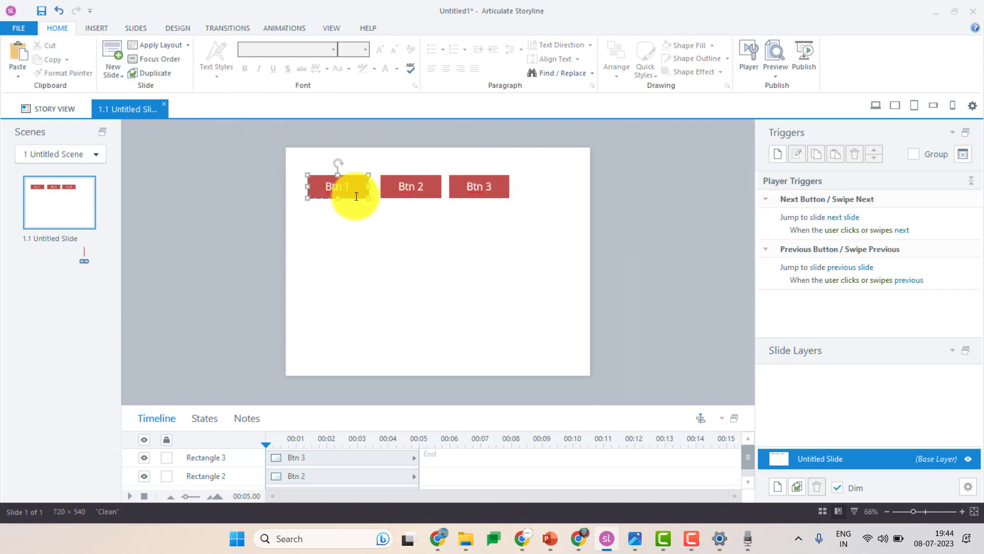
- Add a new slide layer and name it "popup1"
{"action": "left_click", "coordinate": [787, 486]}
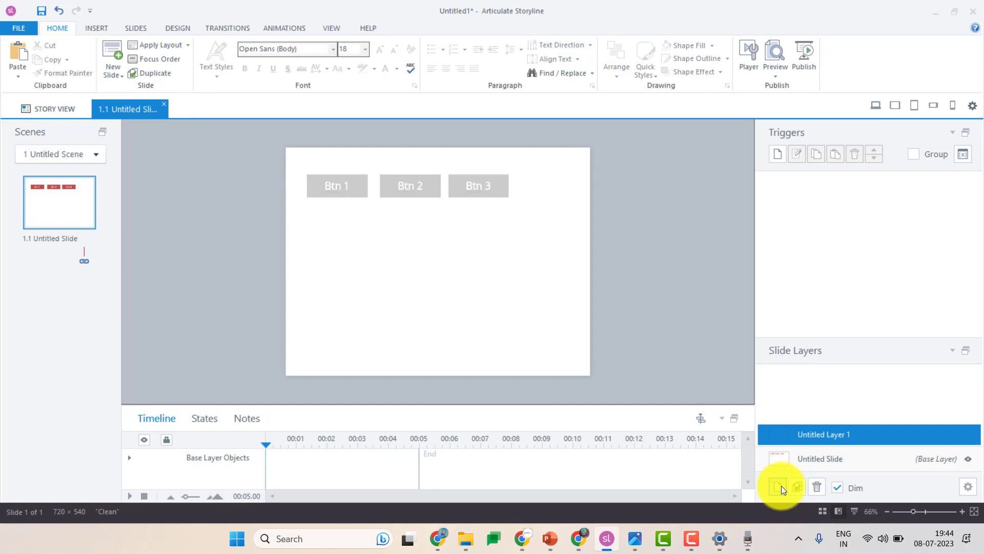
{"action": "double_click", "coordinate": [837, 433]}
{"action": "type", "text": "pop"}
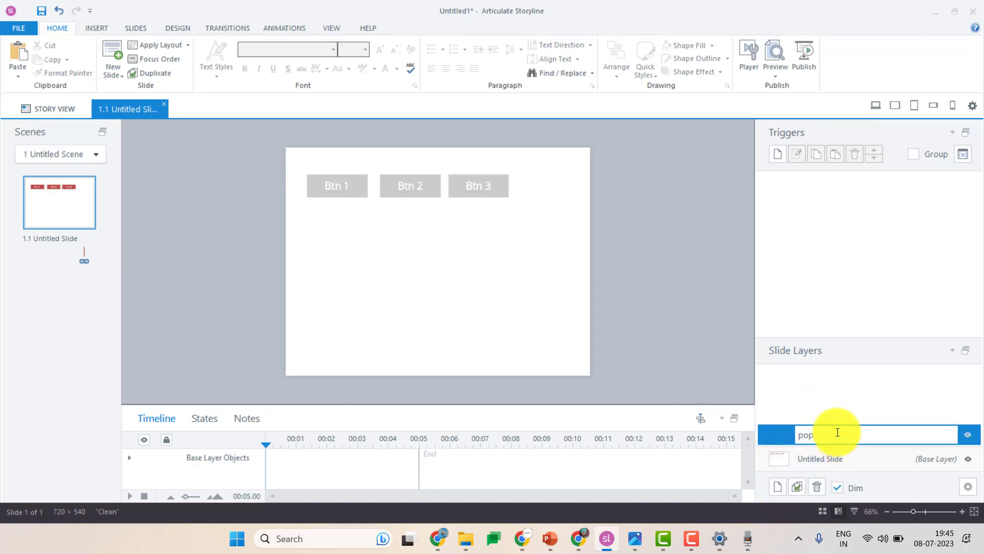
{"action": "type", "text": "up1"}
{"action": "key", "text": "Return"}
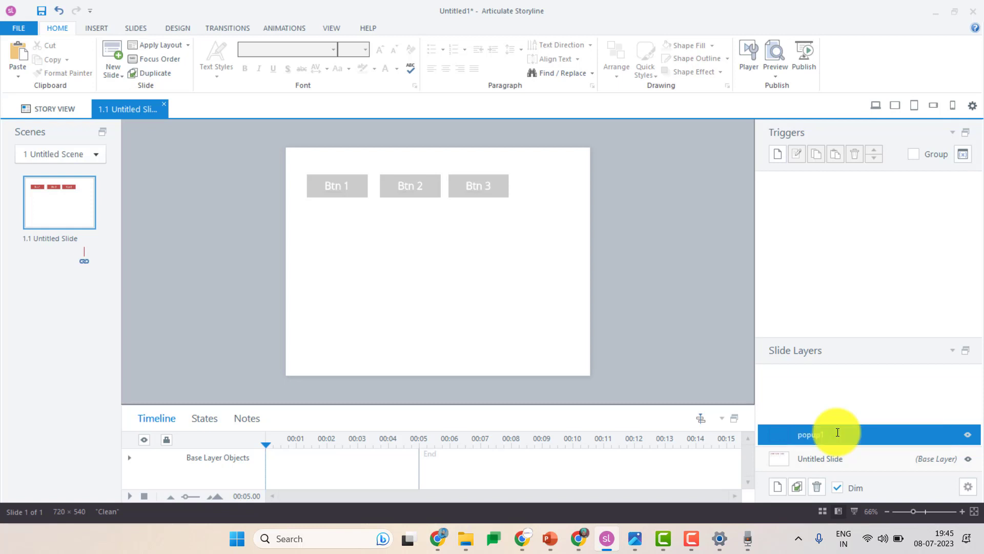
- Draw a large rectangle about 590 by 327 px below the buttons on the popup1 layer
{"action": "left_click", "coordinate": [94, 29]}
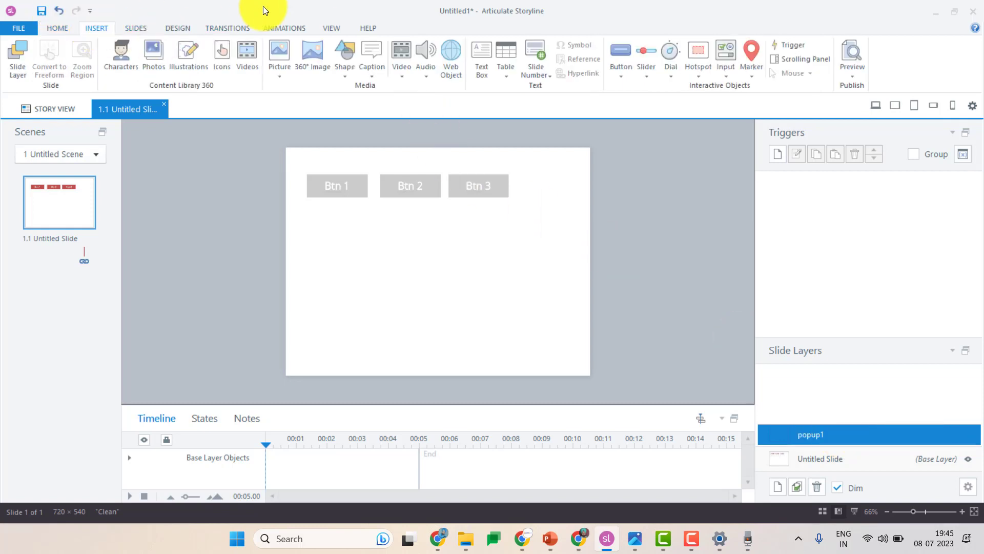
{"action": "left_click", "coordinate": [343, 54]}
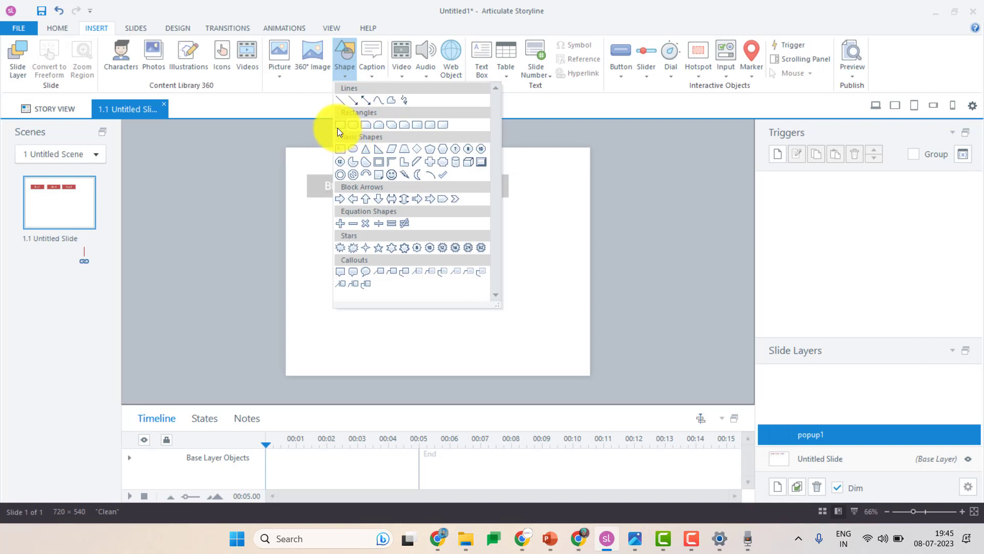
{"action": "left_click", "coordinate": [338, 126]}
{"action": "left_click_drag", "start_coordinate": [313, 218], "coordinate": [563, 355]}
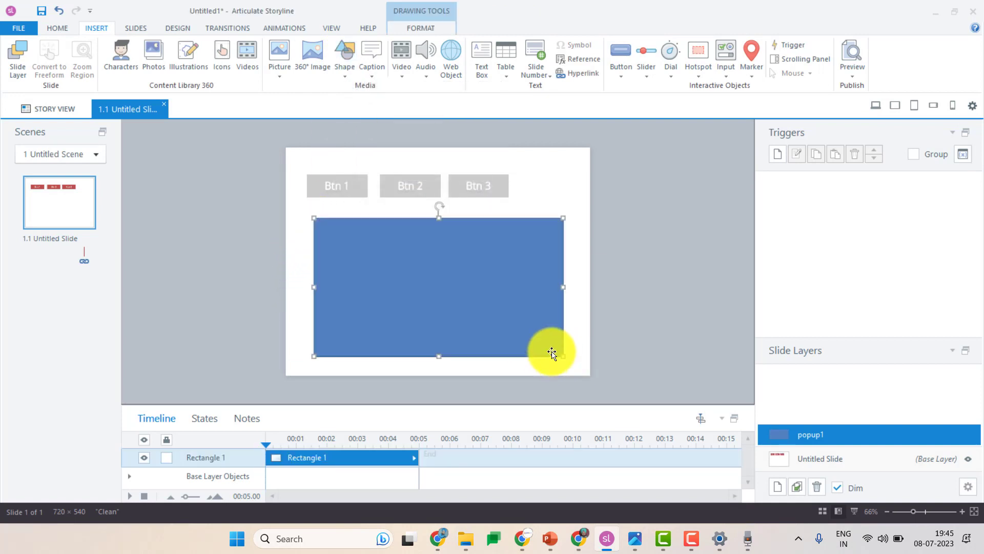
- In the popup1 layer's properties, set Allow seeking to No and When revisiting to Reset to initial state
{"action": "left_click", "coordinate": [825, 455]}
{"action": "left_click", "coordinate": [832, 435]}
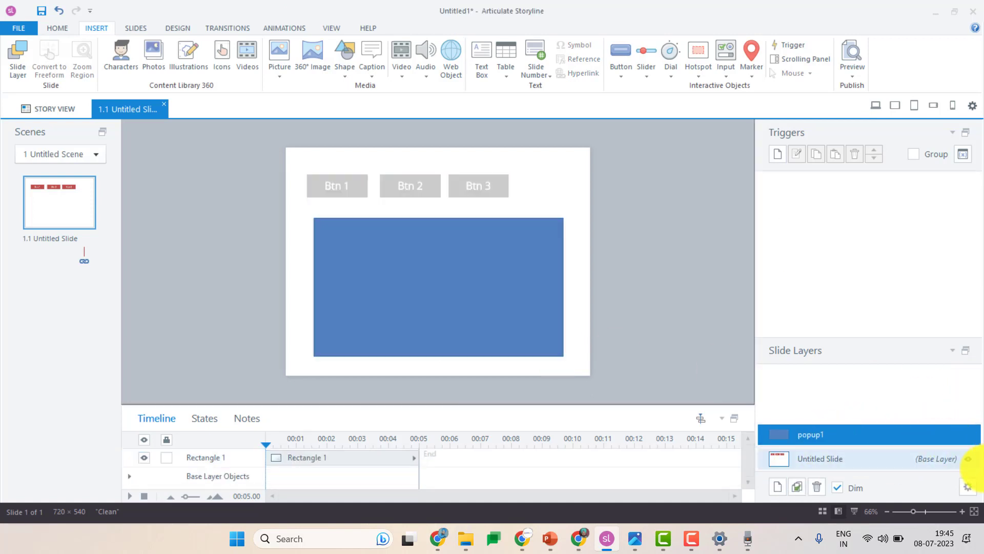
{"action": "left_click", "coordinate": [968, 485]}
{"action": "left_click", "coordinate": [246, 229]}
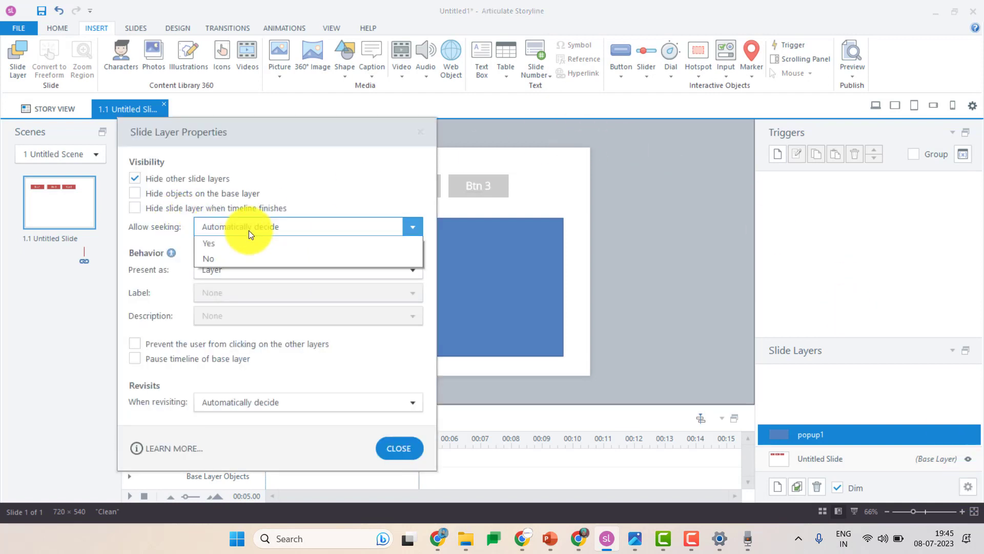
{"action": "left_click", "coordinate": [210, 275]}
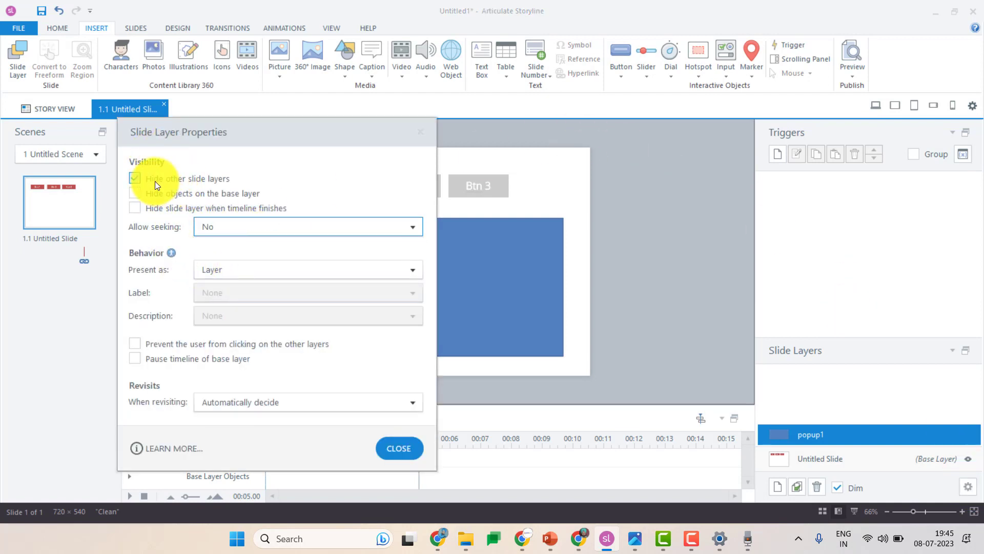
{"action": "left_click", "coordinate": [195, 180]}
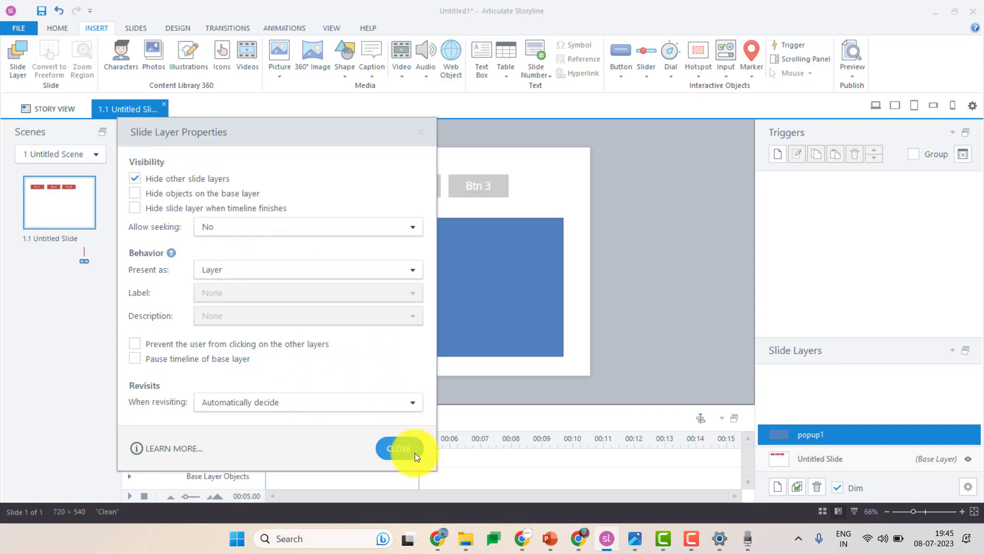
{"action": "left_click", "coordinate": [412, 402]}
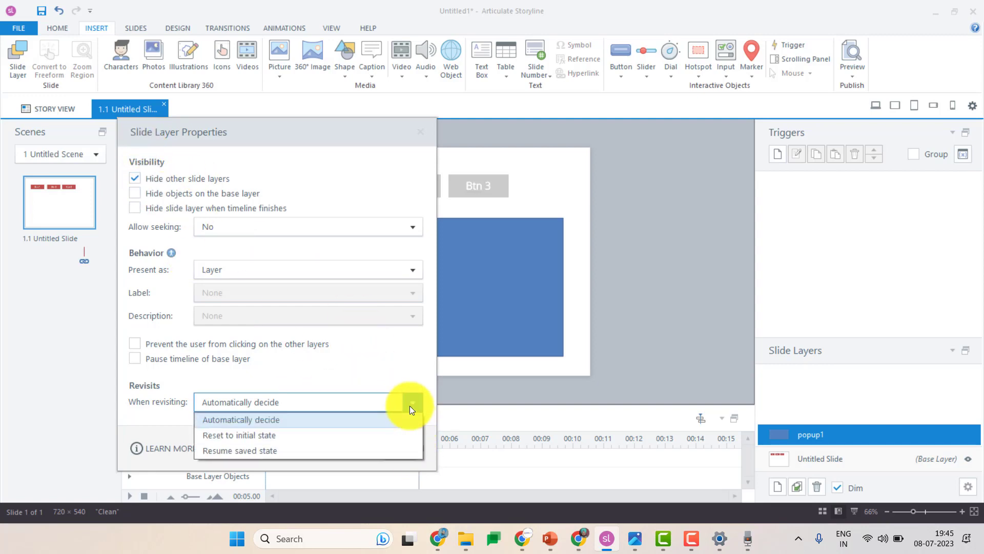
{"action": "left_click", "coordinate": [278, 432]}
{"action": "left_click", "coordinate": [404, 442]}
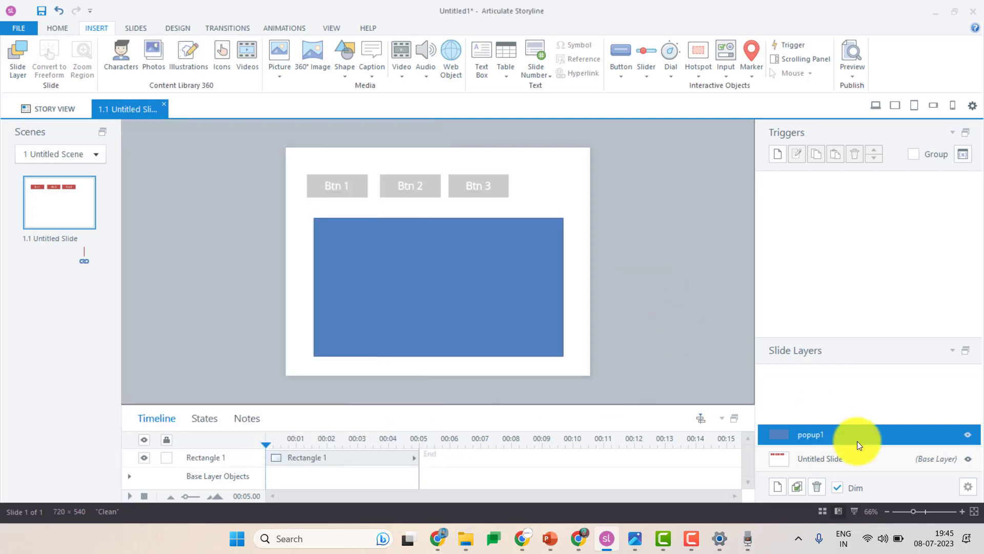
- Duplicate the popup1 layer and rename the copy "popup2"
{"action": "left_click", "coordinate": [797, 485]}
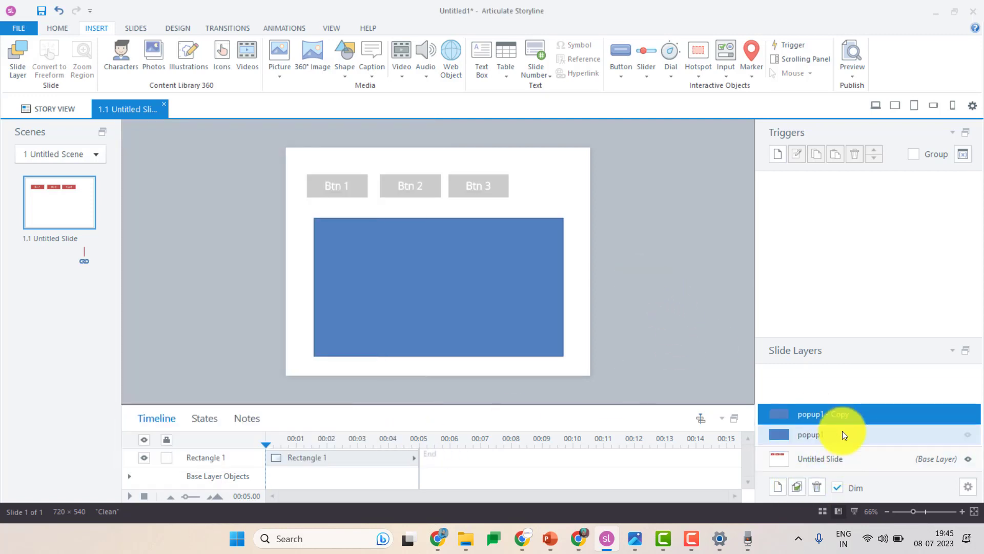
{"action": "double_click", "coordinate": [820, 414]}
{"action": "left_click_drag", "start_coordinate": [857, 414], "coordinate": [823, 416]}
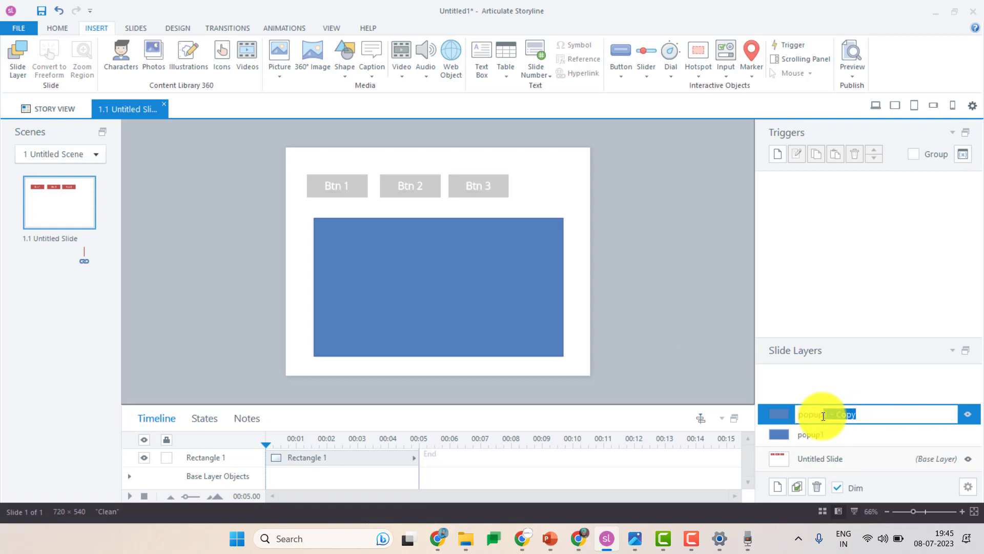
{"action": "type", "text": "2"}
{"action": "left_click", "coordinate": [826, 436]}
{"action": "left_click", "coordinate": [843, 411]}
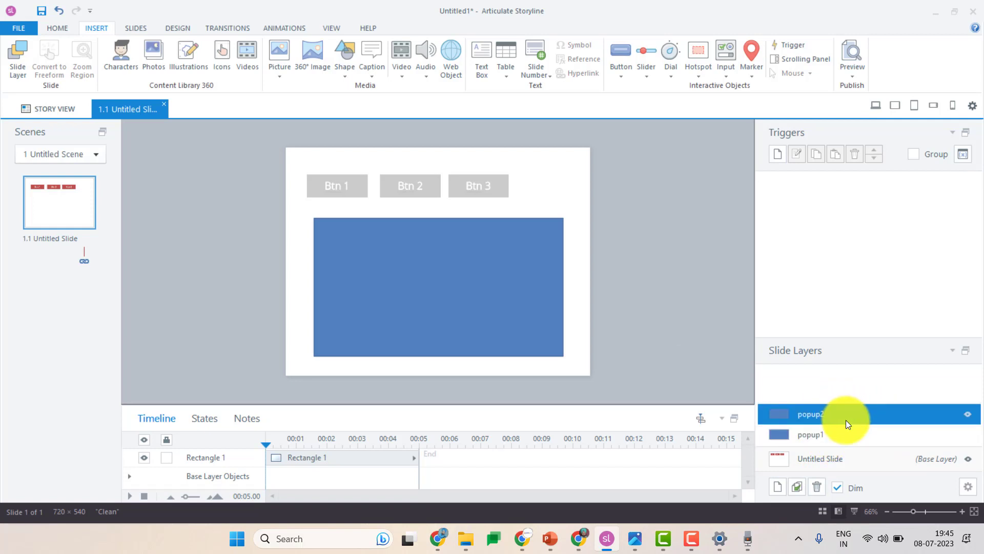
- Duplicate the popup2 layer and rename the copy "popup3"
{"action": "left_click", "coordinate": [801, 487]}
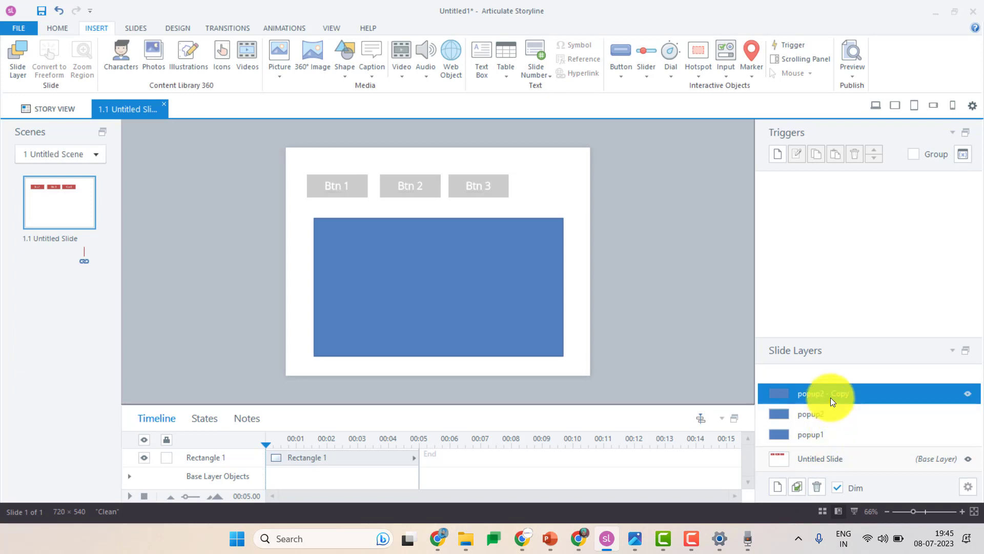
{"action": "double_click", "coordinate": [830, 395]}
{"action": "left_click_drag", "start_coordinate": [855, 394], "coordinate": [824, 397]}
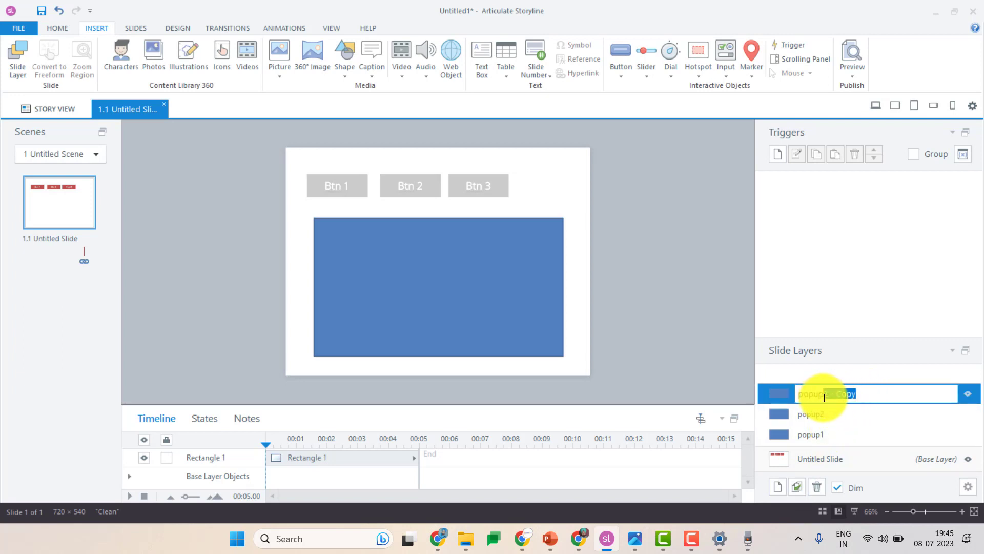
{"action": "type", "text": "3"}
{"action": "key", "text": "Return"}
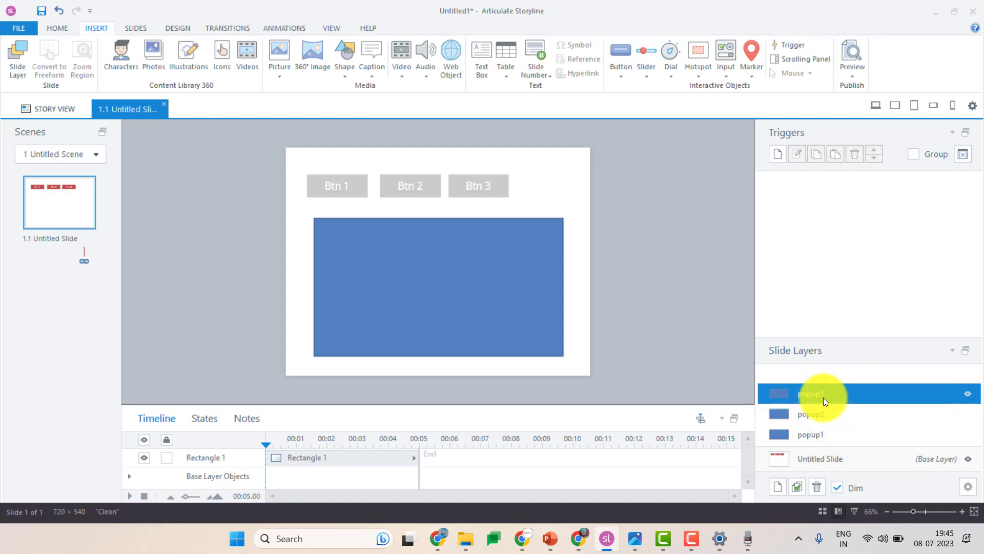
- Change the rectangle on the popup2 layer to a right triangle
{"action": "left_click", "coordinate": [819, 414]}
{"action": "left_click", "coordinate": [408, 275]}
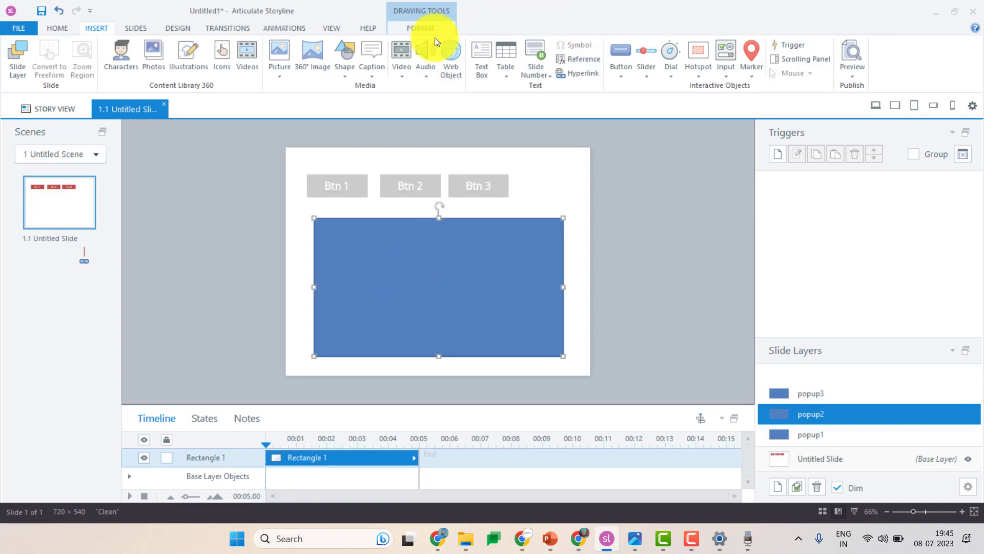
{"action": "left_click", "coordinate": [423, 29]}
{"action": "left_click", "coordinate": [132, 47]}
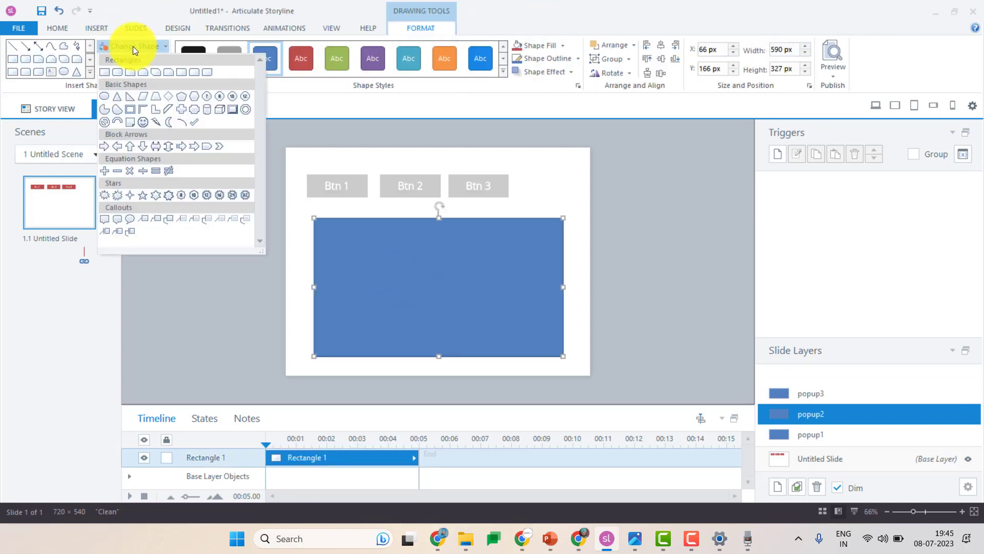
{"action": "left_click", "coordinate": [127, 97]}
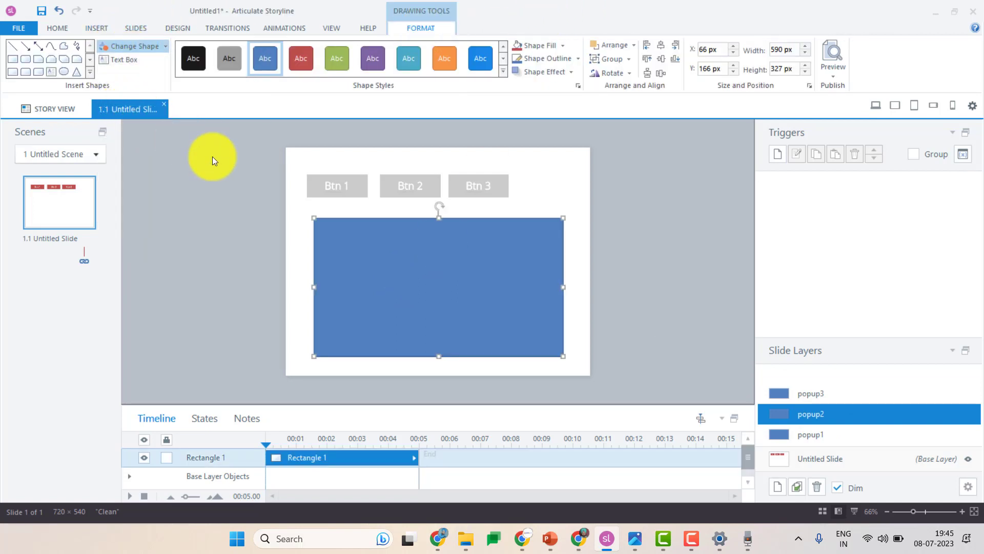
- Change the rectangle on the popup3 layer to a notched right arrow and check the shapes on all three popup layers
{"action": "left_click", "coordinate": [819, 392]}
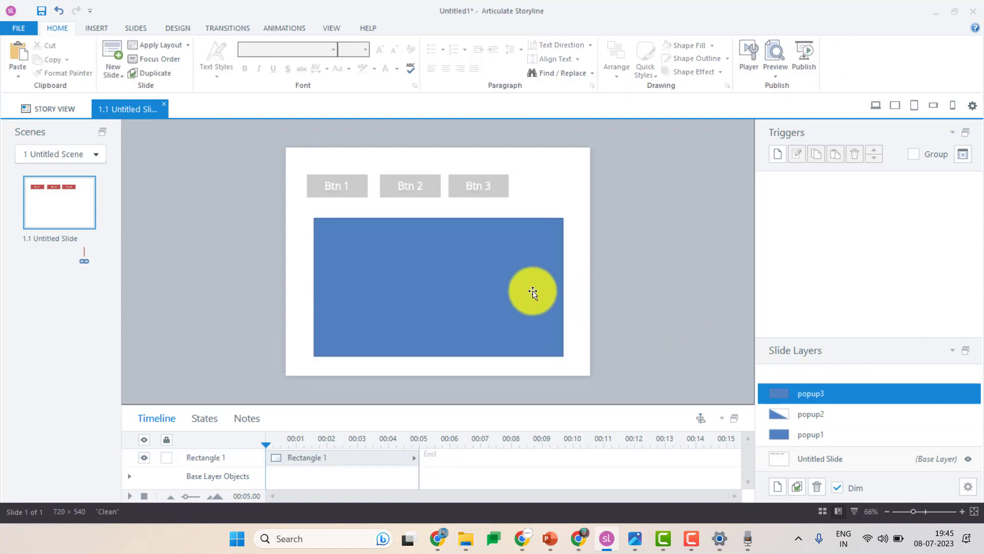
{"action": "left_click", "coordinate": [534, 292]}
{"action": "left_click", "coordinate": [135, 49]}
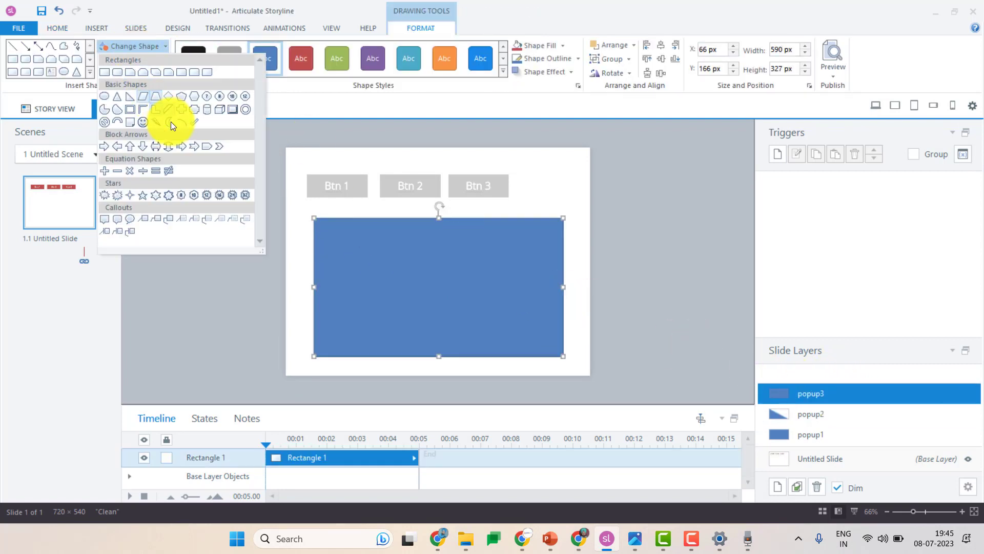
{"action": "left_click", "coordinate": [193, 146]}
{"action": "left_click", "coordinate": [260, 261]}
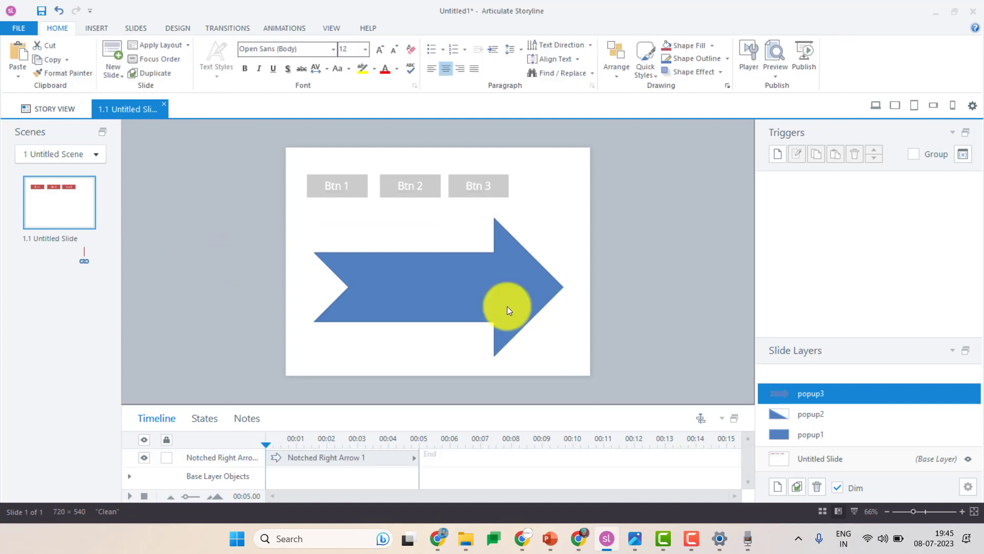
{"action": "left_click", "coordinate": [821, 436]}
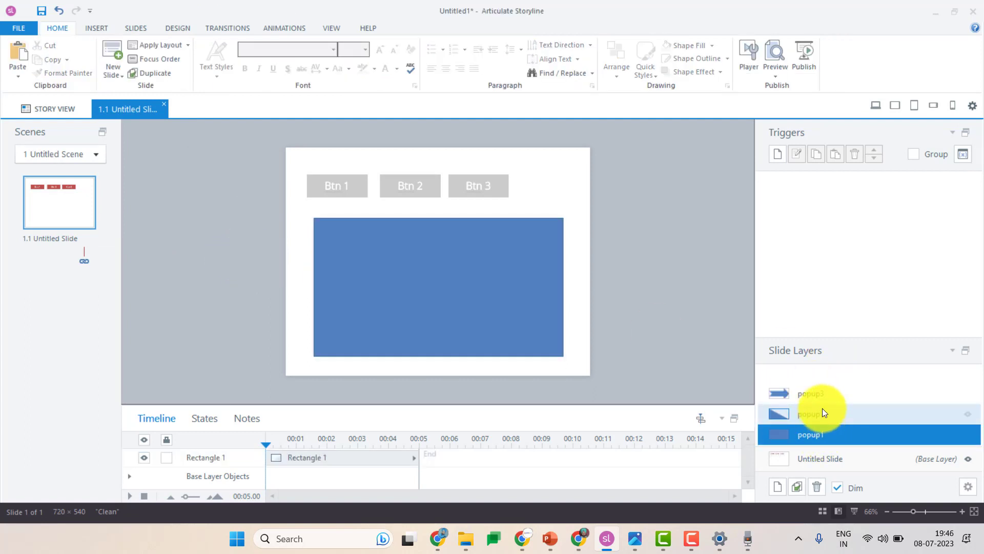
{"action": "left_click", "coordinate": [822, 410]}
{"action": "left_click", "coordinate": [822, 387]}
- On the base layer, add a trigger to Btn 1 that shows layer popup1 when the user clicks it
{"action": "left_click", "coordinate": [837, 456]}
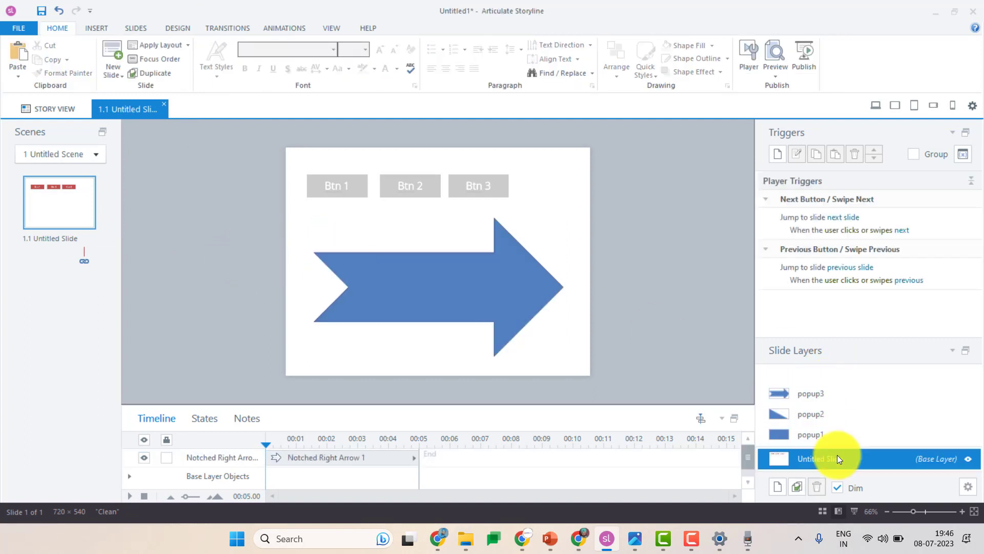
{"action": "left_click", "coordinate": [339, 176]}
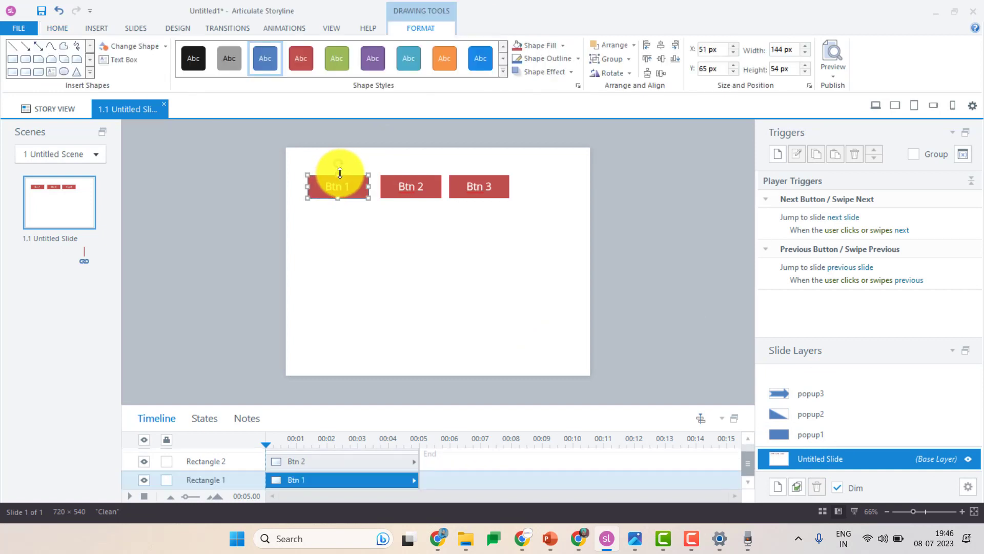
{"action": "left_click", "coordinate": [774, 152]}
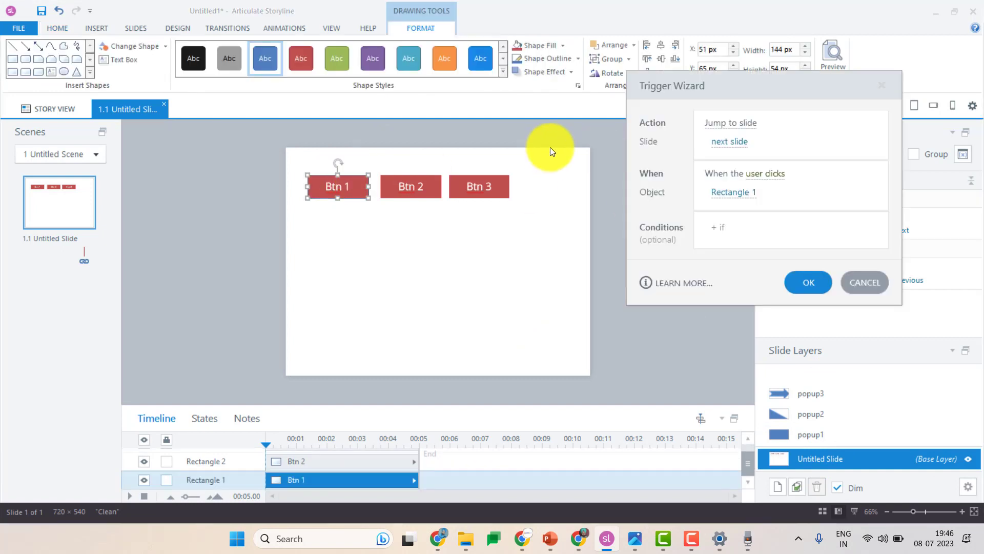
{"action": "left_click", "coordinate": [738, 127]}
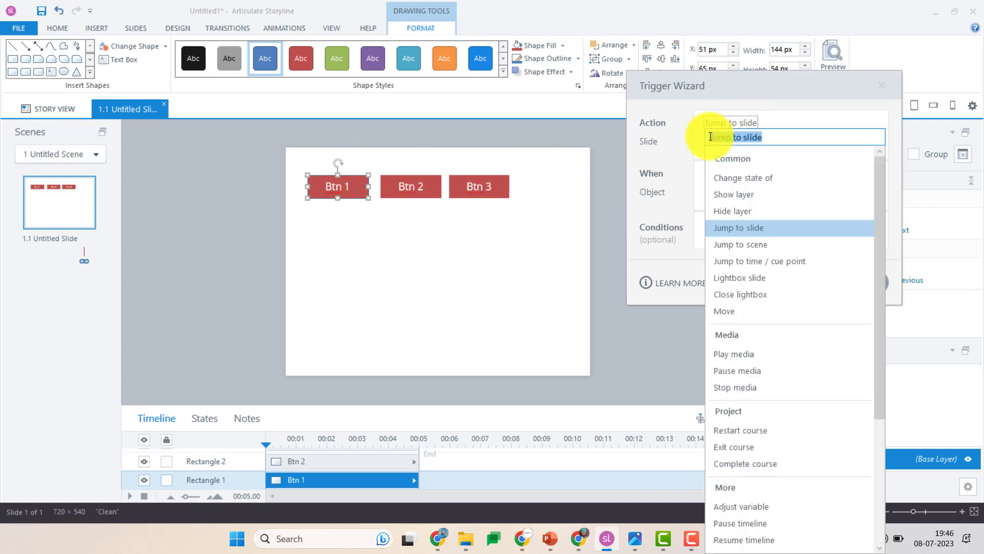
{"action": "left_click", "coordinate": [738, 194]}
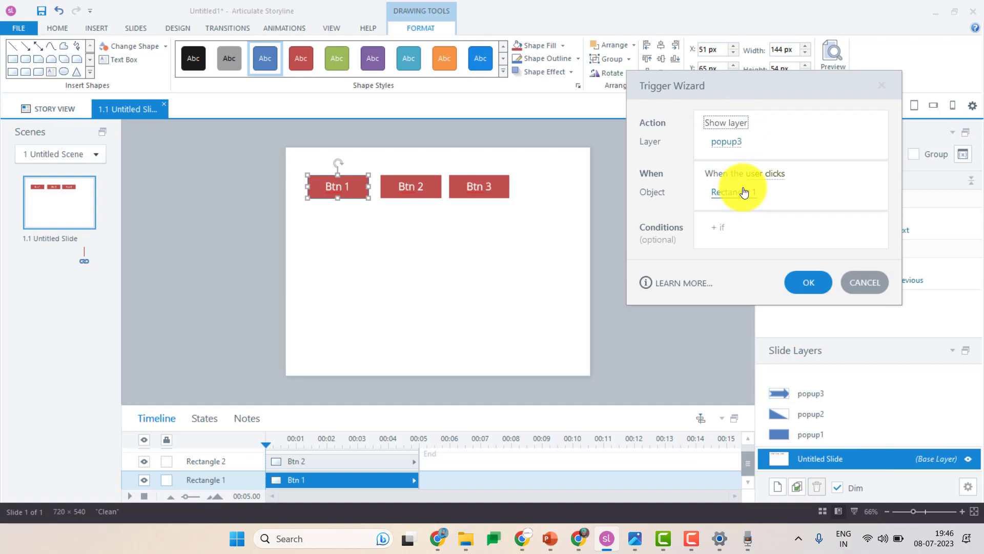
{"action": "left_click", "coordinate": [726, 145]}
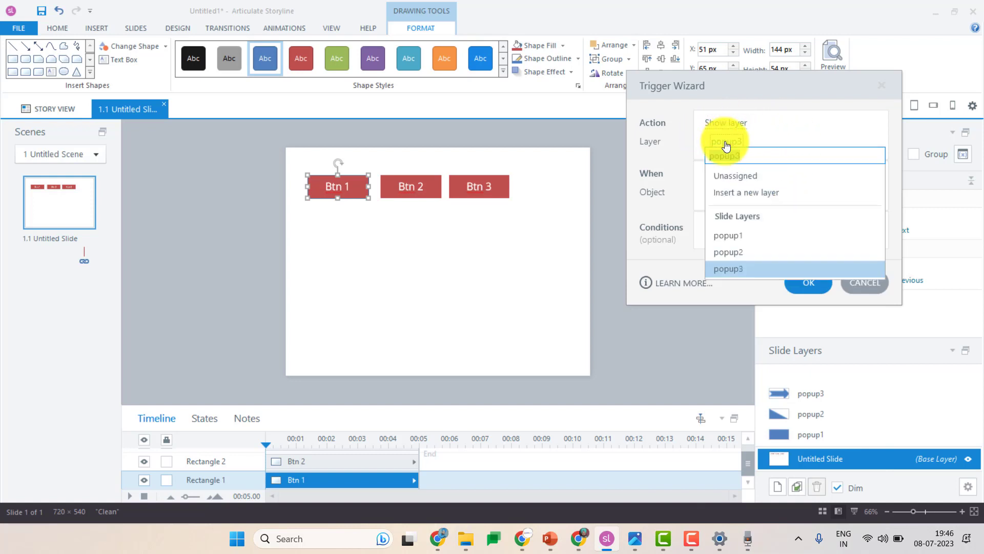
{"action": "left_click", "coordinate": [752, 233]}
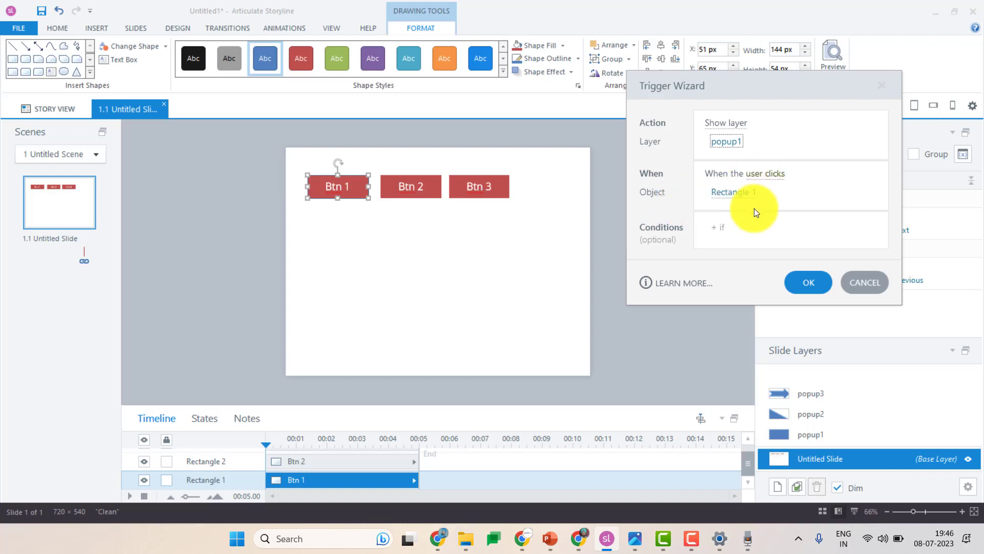
{"action": "left_click", "coordinate": [815, 285]}
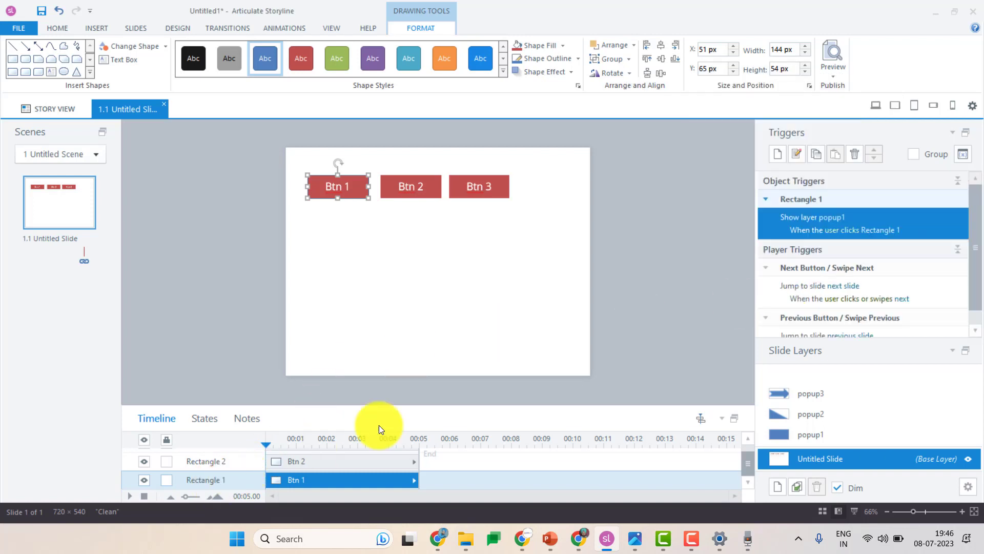
- Copy Btn 1's trigger to Btn 2 and set its target layer to popup2
{"action": "left_click", "coordinate": [819, 155]}
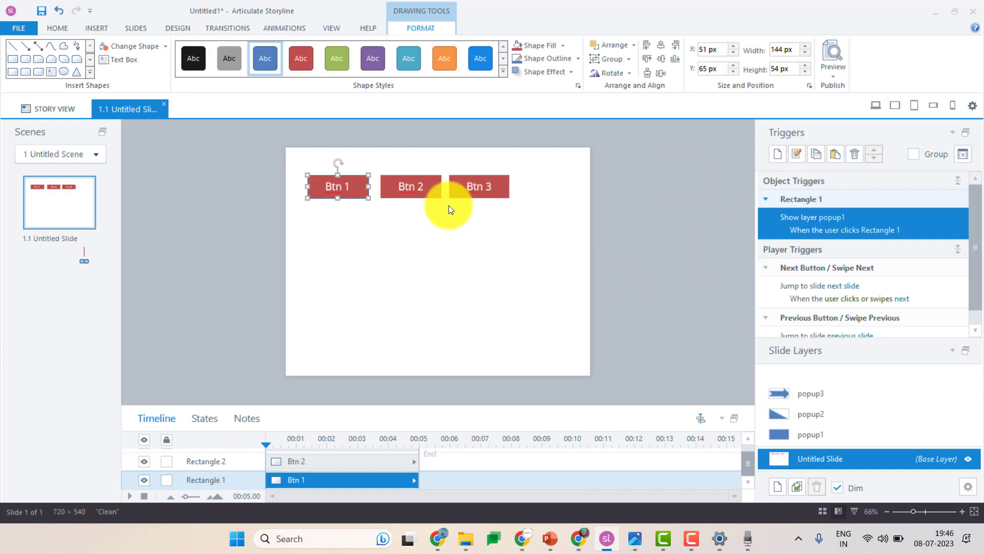
{"action": "left_click", "coordinate": [440, 185]}
{"action": "left_click", "coordinate": [829, 154]}
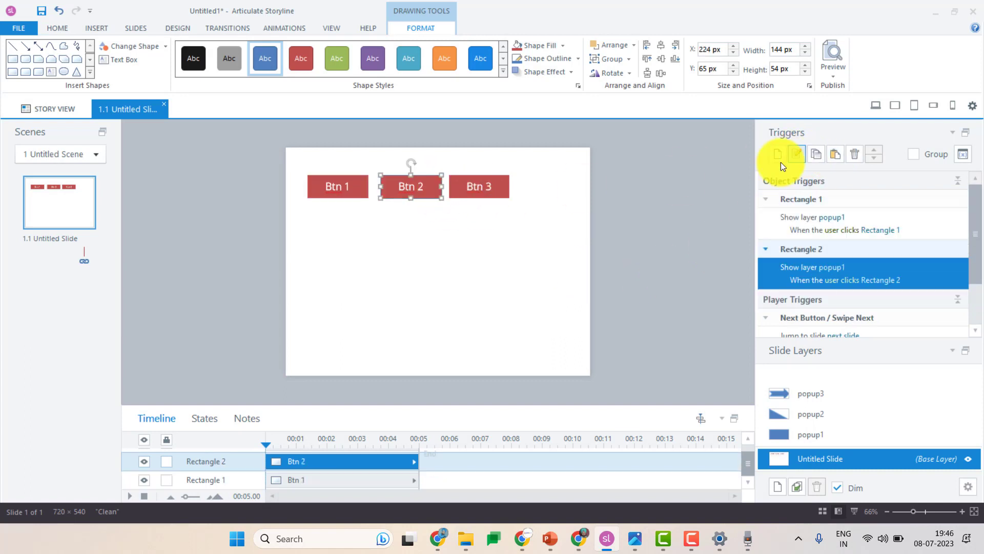
{"action": "left_click", "coordinate": [834, 269]}
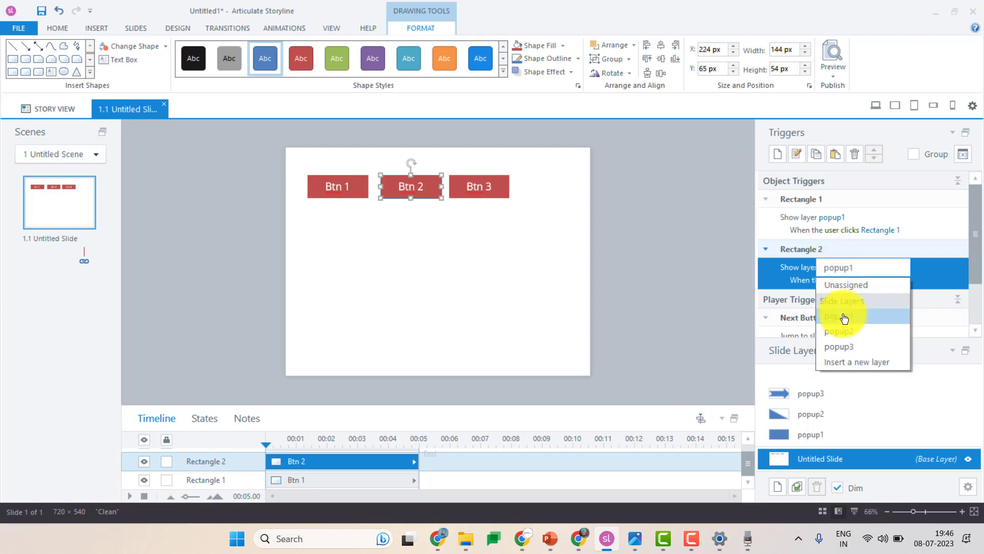
{"action": "left_click", "coordinate": [841, 314]}
- Paste the copied show-layer trigger onto Btn 3 and set its target layer to popup3
{"action": "left_click", "coordinate": [493, 188]}
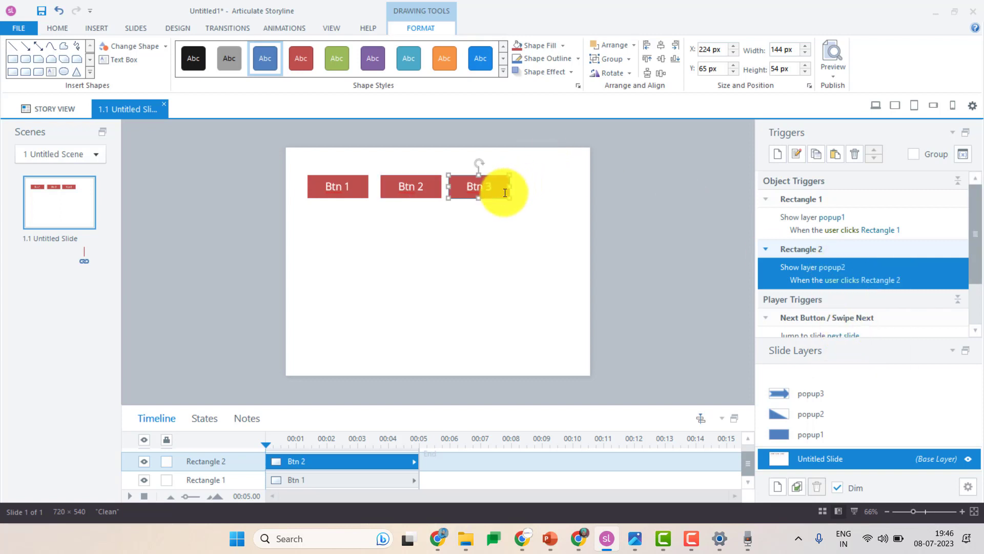
{"action": "left_click", "coordinate": [836, 154]}
{"action": "left_click", "coordinate": [841, 317]}
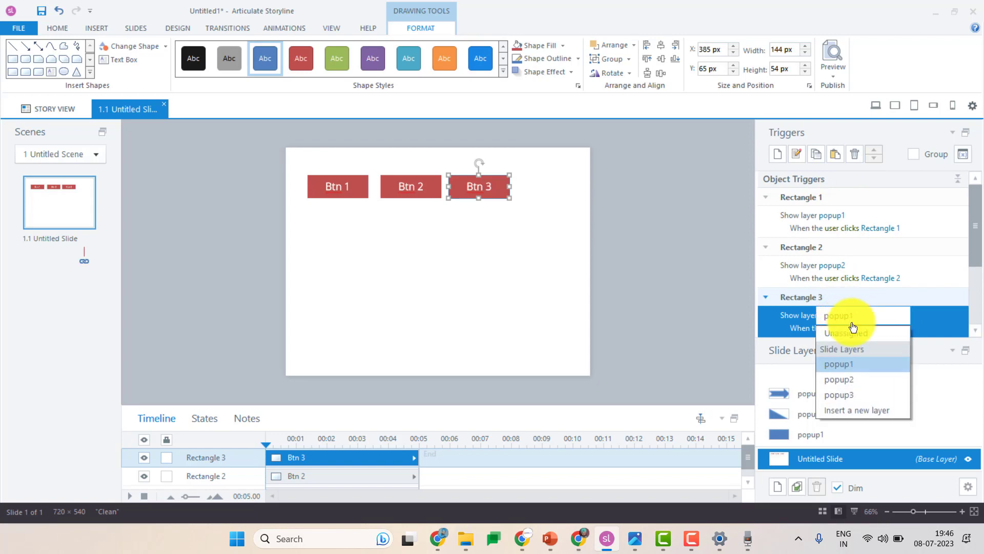
{"action": "left_click", "coordinate": [836, 364]}
{"action": "left_click", "coordinate": [728, 255]}
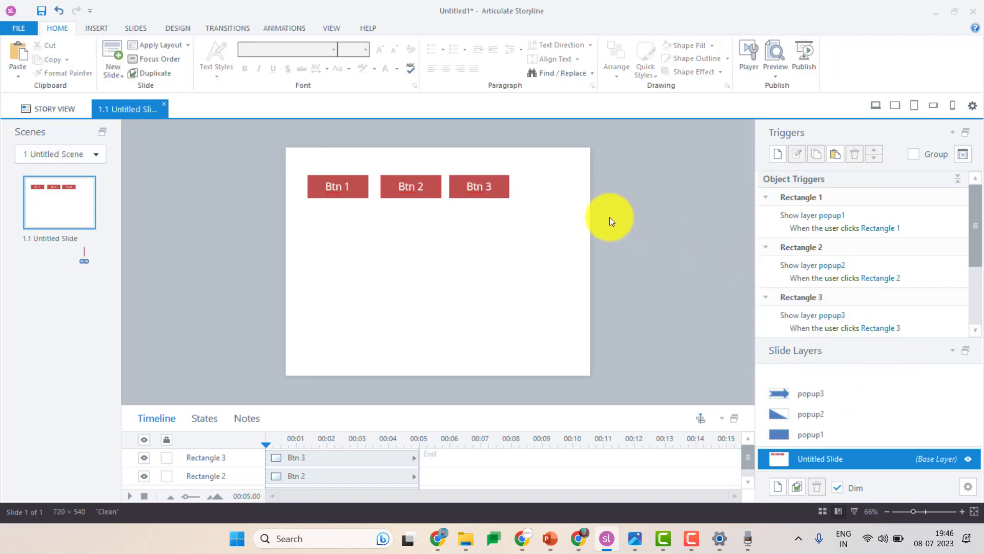
- Preview the slide, test Btn 1, Btn 2 and Btn 3 repeatedly in different orders, and close the preview
{"action": "key", "text": "F12"}
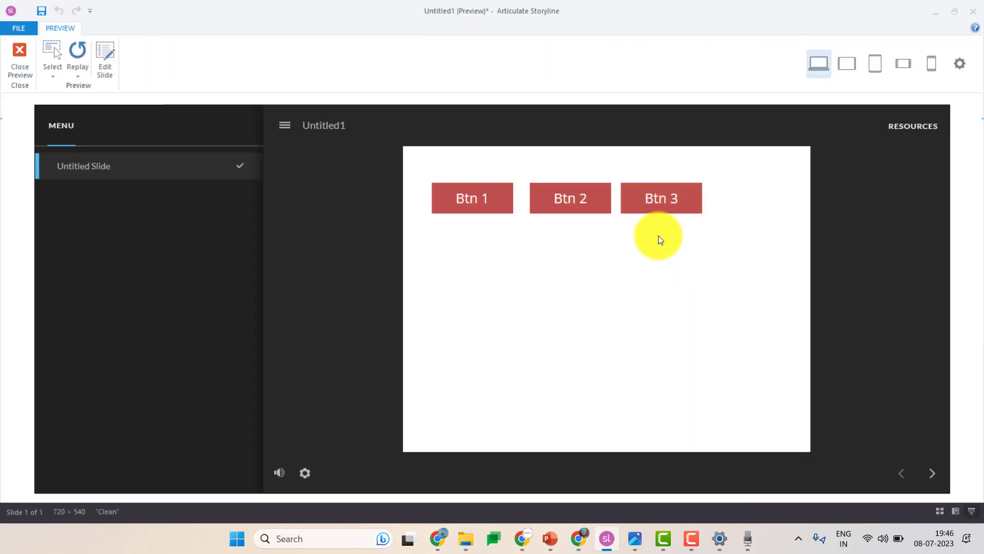
{"action": "left_click", "coordinate": [486, 203]}
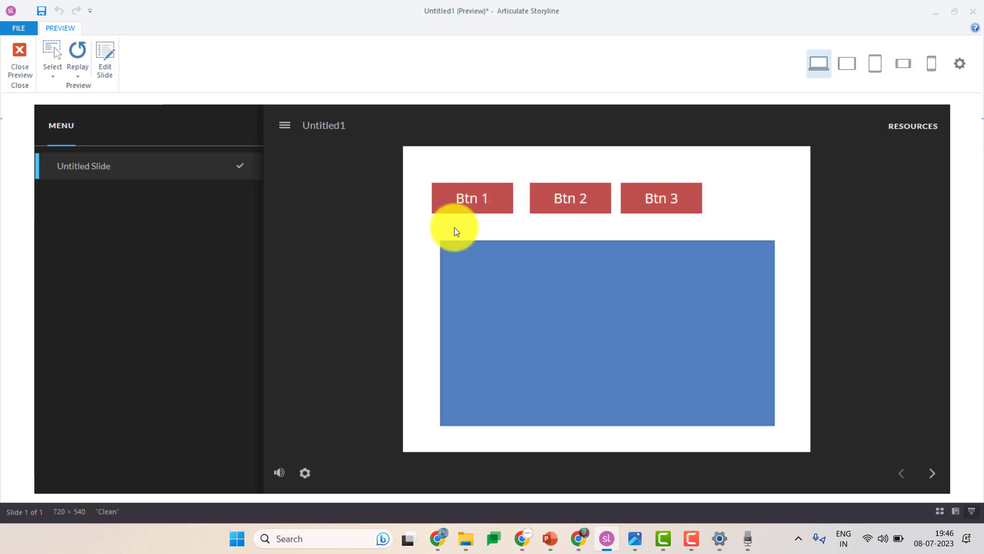
{"action": "left_click", "coordinate": [577, 205]}
{"action": "left_click", "coordinate": [659, 211]}
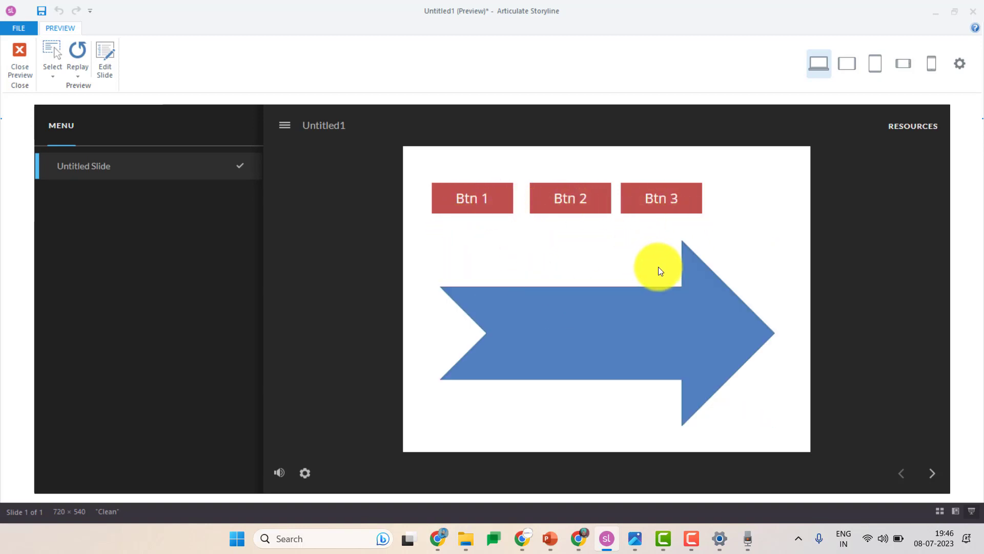
{"action": "left_click", "coordinate": [605, 199]}
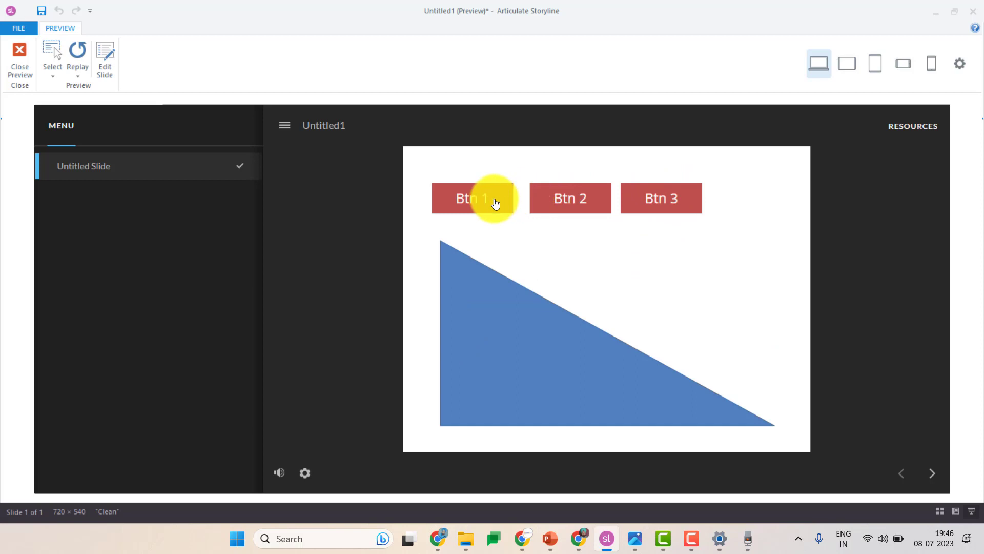
{"action": "left_click", "coordinate": [495, 203]}
{"action": "left_click", "coordinate": [584, 206]}
{"action": "left_click", "coordinate": [635, 204]}
{"action": "left_click", "coordinate": [539, 204]}
{"action": "left_click", "coordinate": [478, 207]}
{"action": "left_click", "coordinate": [573, 205]}
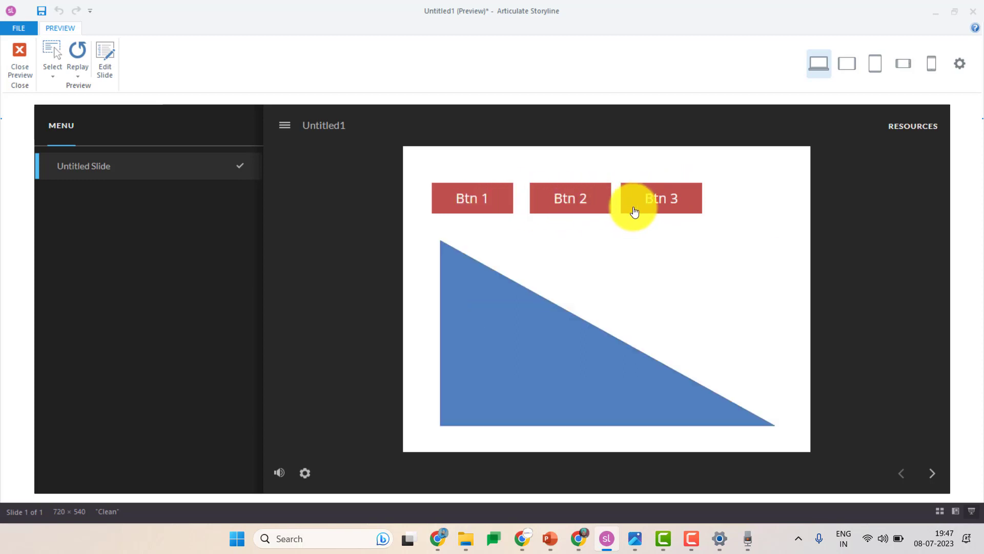
{"action": "left_click", "coordinate": [634, 205]}
{"action": "left_click", "coordinate": [474, 202]}
{"action": "left_click", "coordinate": [15, 47]}
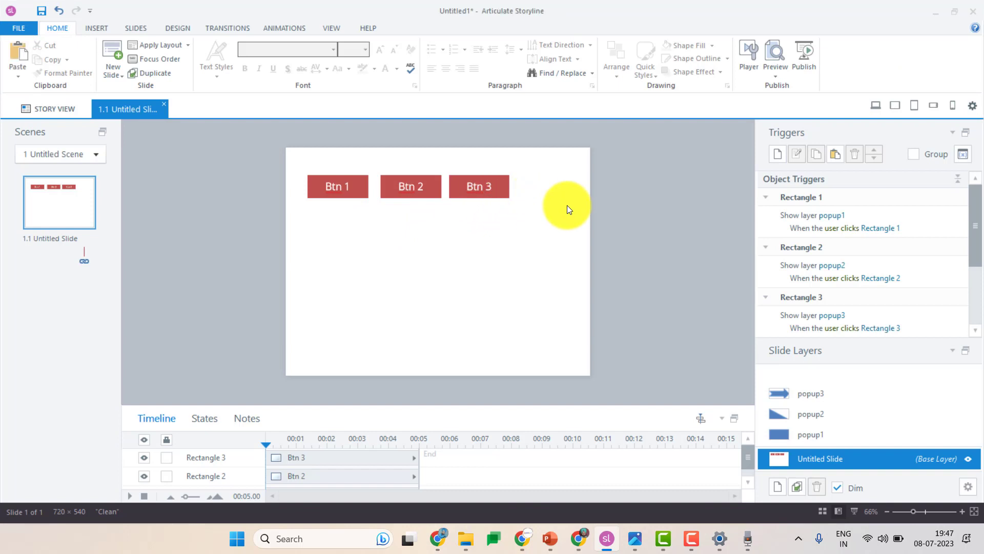
- Review the triggers of the three buttons and preview the slide again, testing Btn 3, Btn 2 and Btn 1
{"action": "left_click", "coordinate": [351, 190]}
{"action": "left_click", "coordinate": [414, 193]}
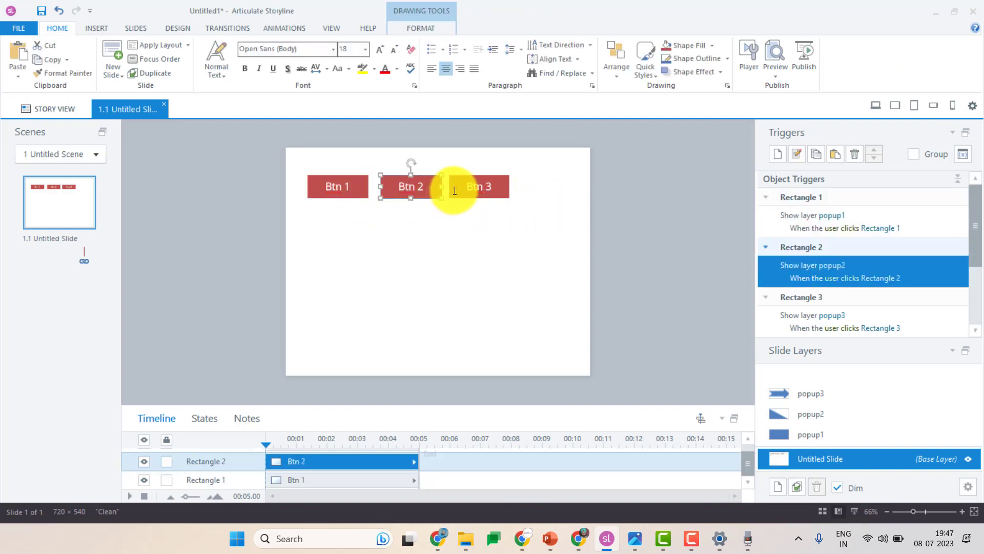
{"action": "left_click", "coordinate": [474, 188]}
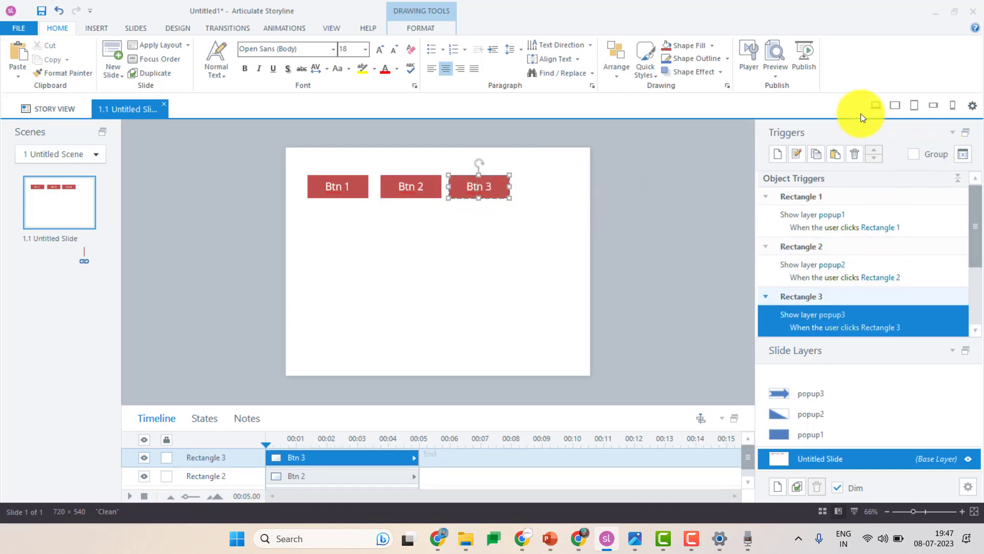
{"action": "left_click", "coordinate": [874, 105]}
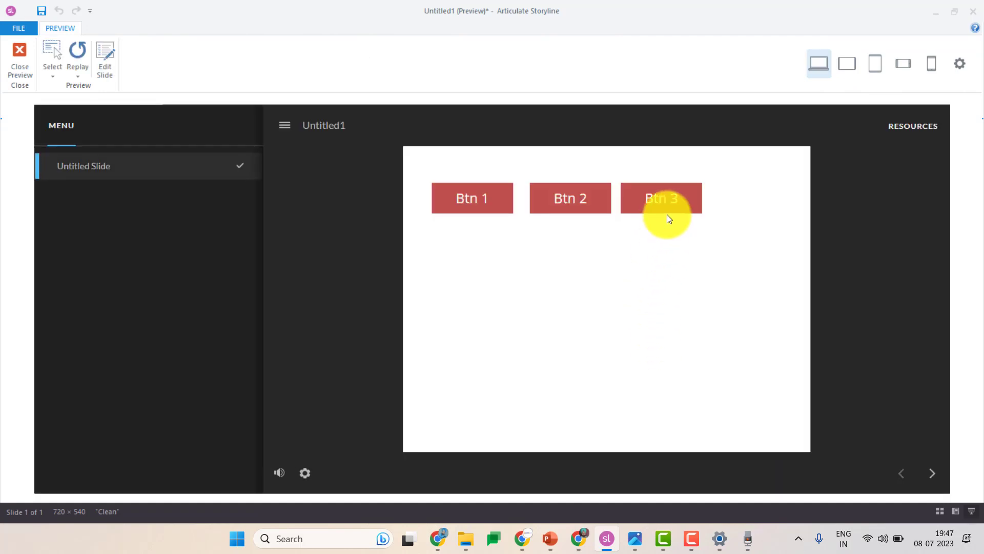
{"action": "left_click", "coordinate": [666, 214]}
{"action": "left_click", "coordinate": [583, 209]}
{"action": "left_click", "coordinate": [502, 208]}
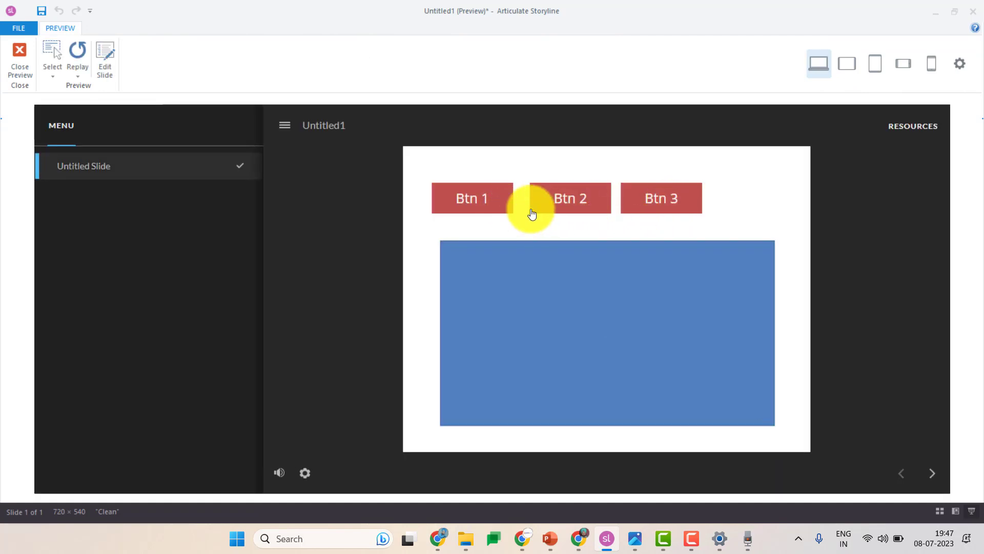
{"action": "left_click", "coordinate": [23, 54]}
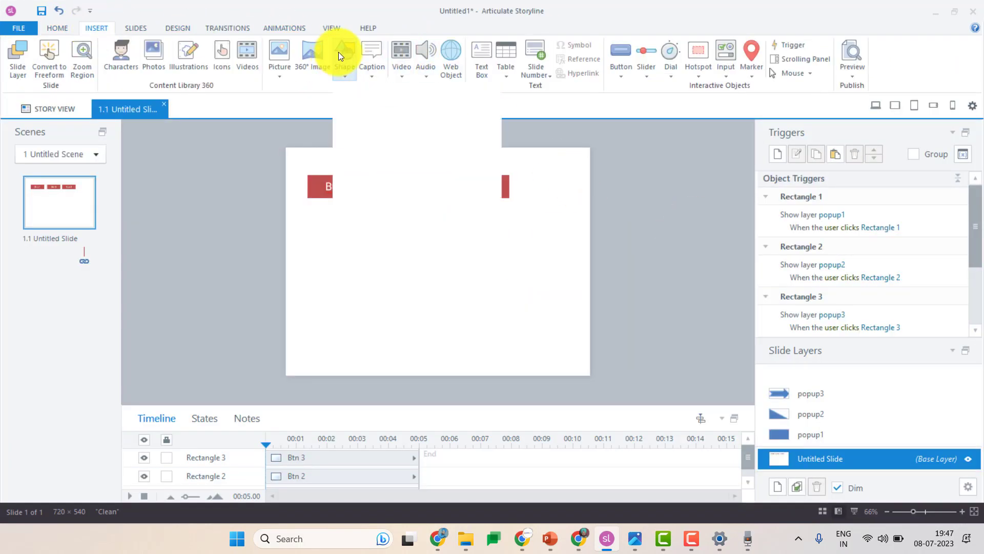
- Draw a small circle in the upper-right corner of the slide's base layer
{"action": "left_click", "coordinate": [342, 52]}
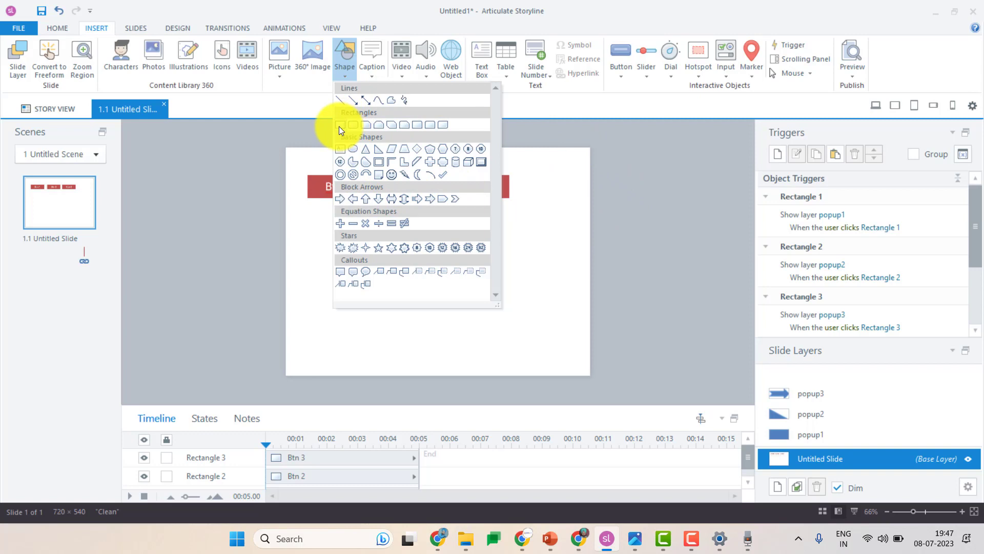
{"action": "left_click", "coordinate": [351, 154]}
{"action": "left_click_drag", "start_coordinate": [551, 156], "coordinate": [575, 179]}
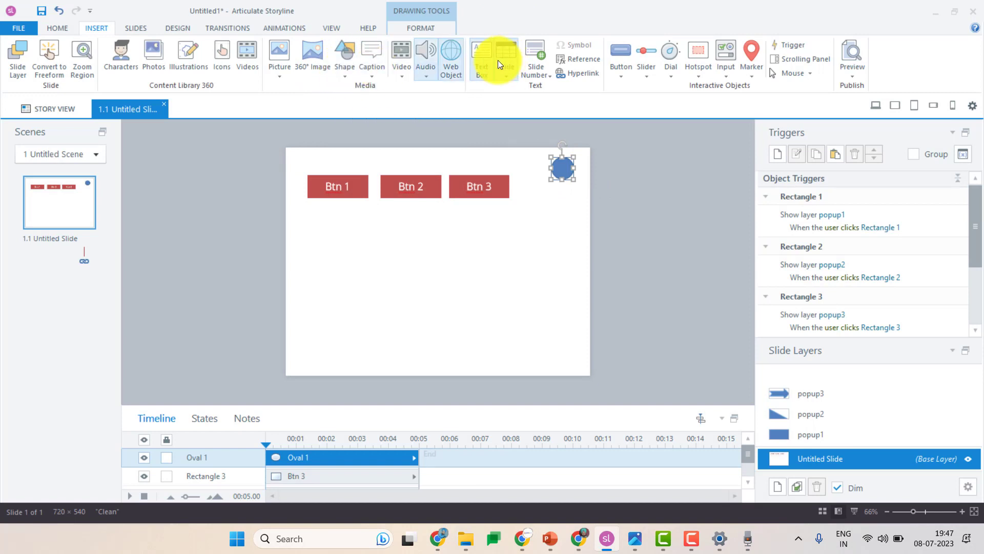
- Replace the circle with a round info icon found by searching the icon library for "info", placed in the slide's upper-right corner
{"action": "left_click", "coordinate": [221, 62]}
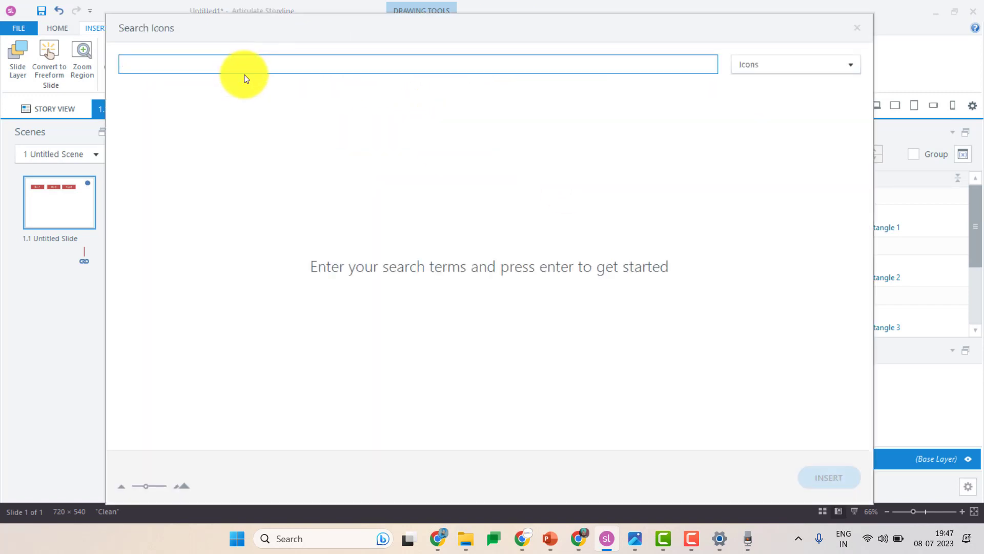
{"action": "type", "text": "info"}
{"action": "key", "text": "Return"}
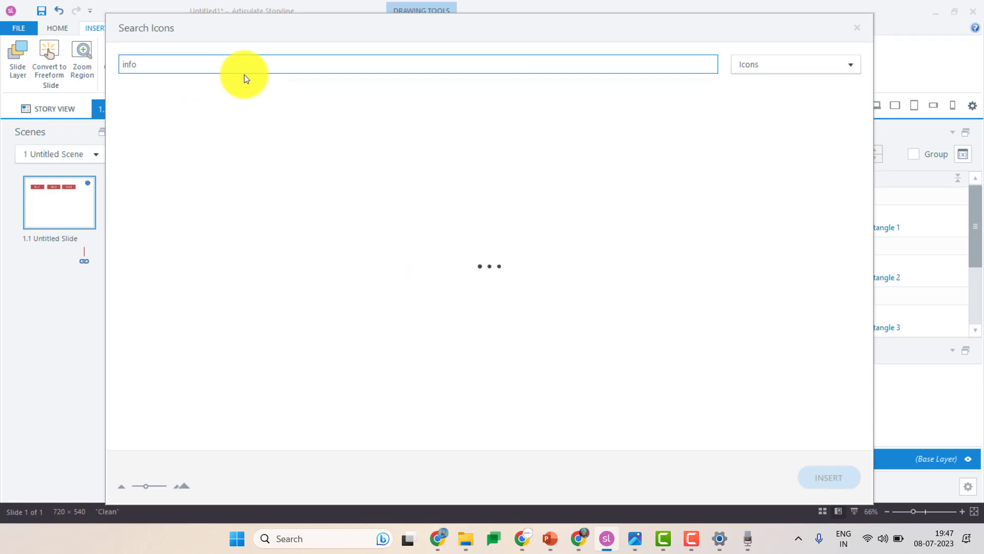
{"action": "mouse_move", "coordinate": [438, 262]}
{"action": "left_mouse_down"}
{"action": "mouse_move", "coordinate": [551, 187]}
{"action": "mouse_move", "coordinate": [558, 165]}
{"action": "mouse_move", "coordinate": [573, 174]}
{"action": "left_mouse_up"}
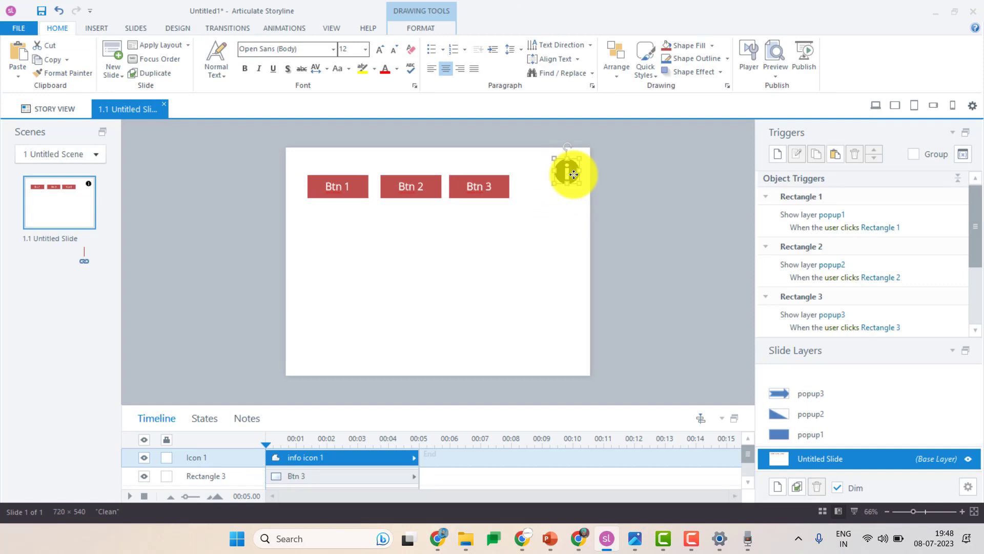
- Apply the bright blue shape style to the info icon and remove its outline
{"action": "left_click", "coordinate": [435, 29]}
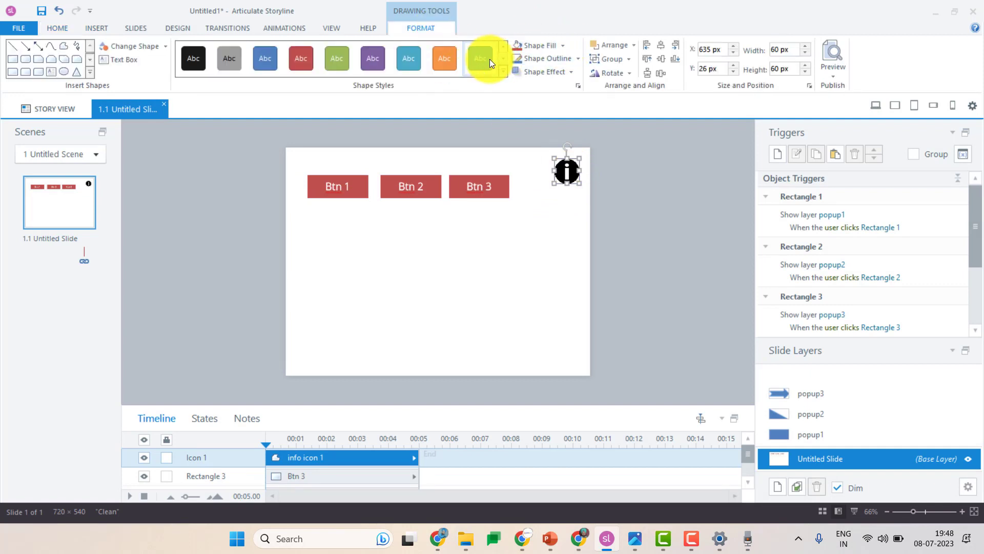
{"action": "left_click", "coordinate": [488, 59]}
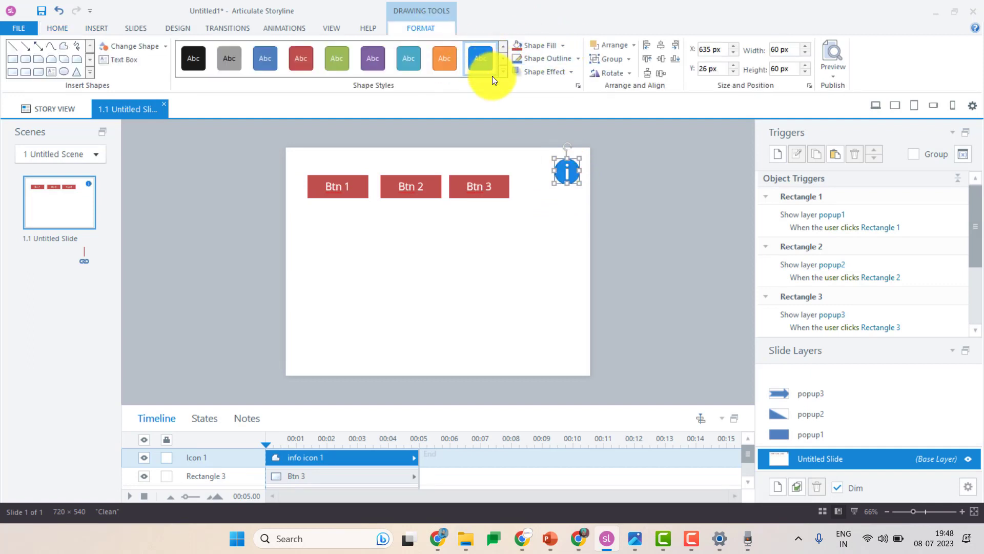
{"action": "left_click", "coordinate": [578, 58]}
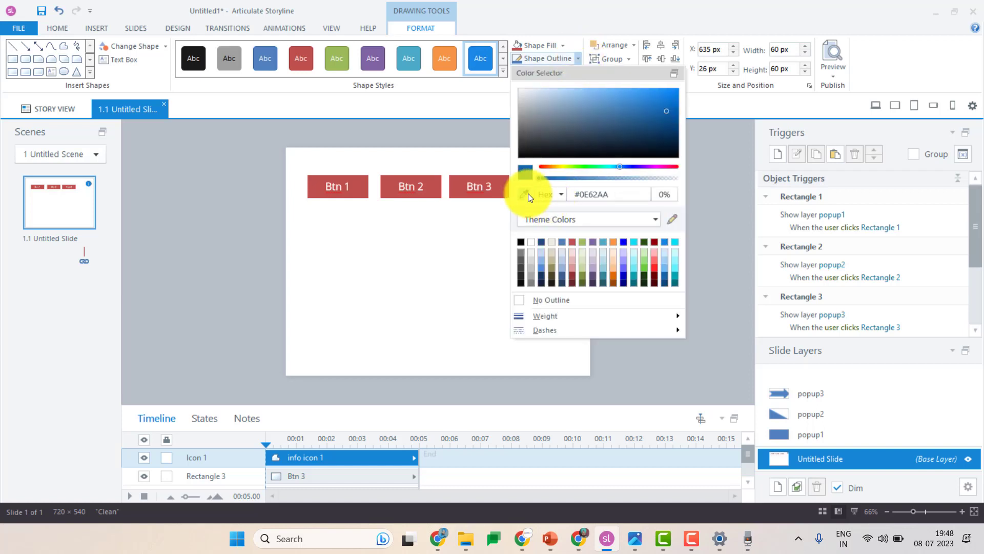
{"action": "left_click", "coordinate": [536, 299]}
{"action": "left_click", "coordinate": [570, 283]}
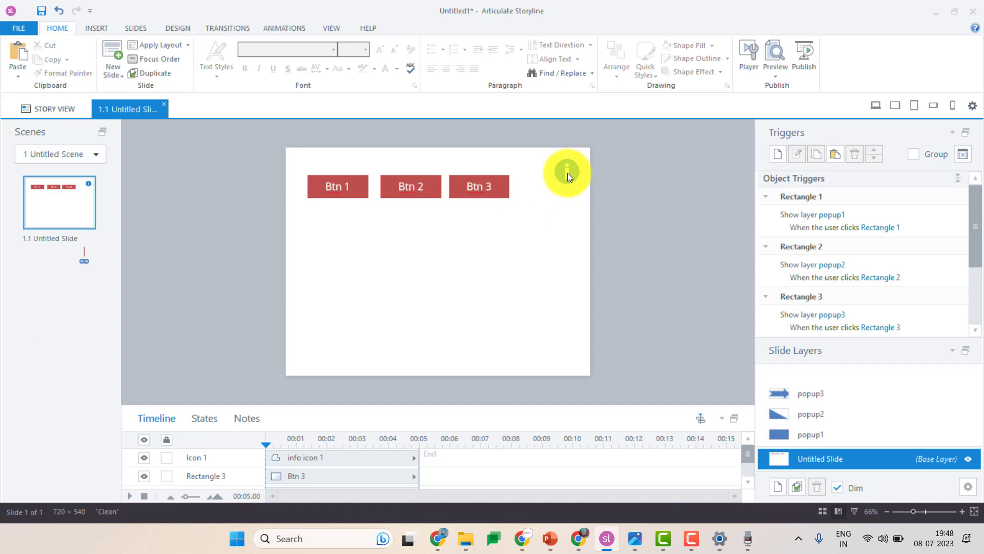
- Duplicate the popup3 layer and rename the copy as Info
{"action": "left_click", "coordinate": [823, 392]}
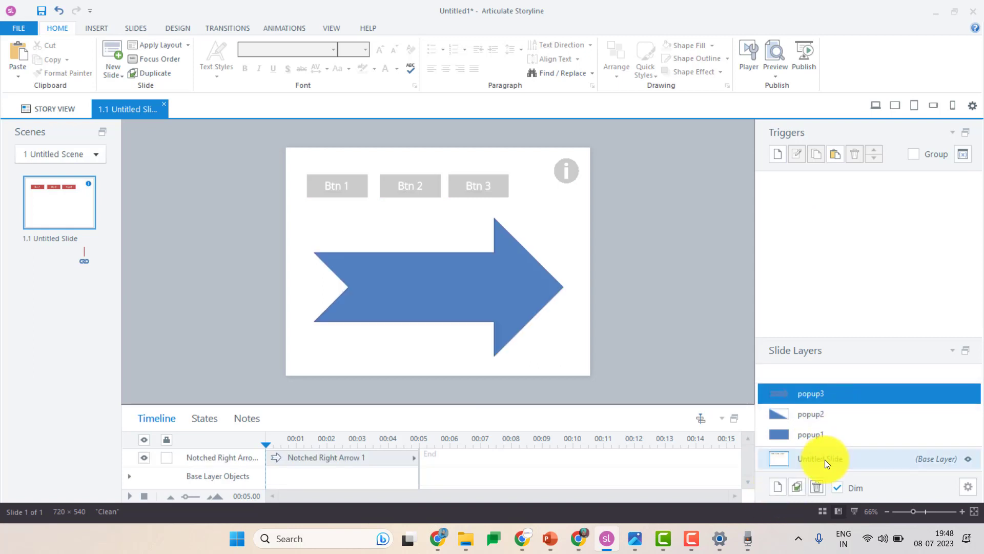
{"action": "left_click", "coordinate": [798, 486]}
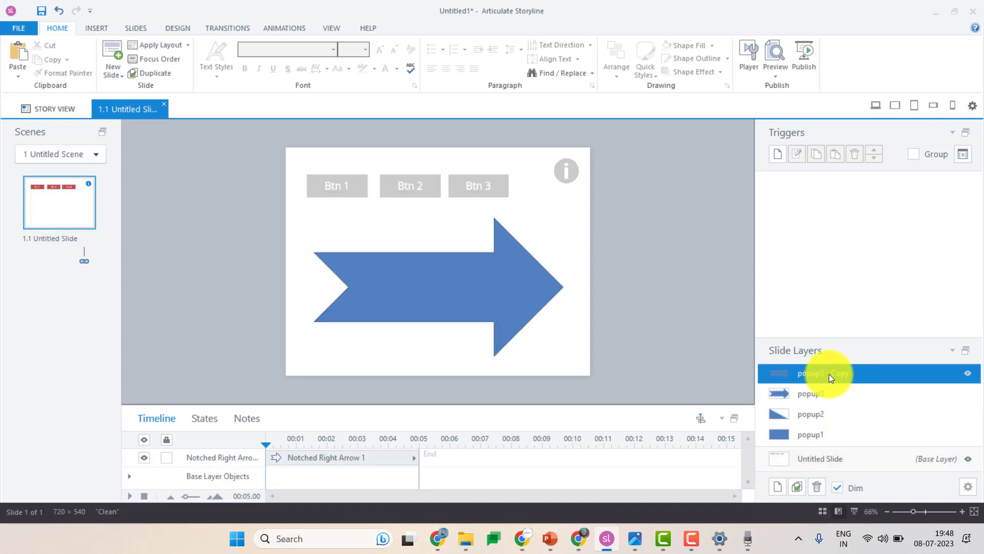
{"action": "double_click", "coordinate": [828, 374]}
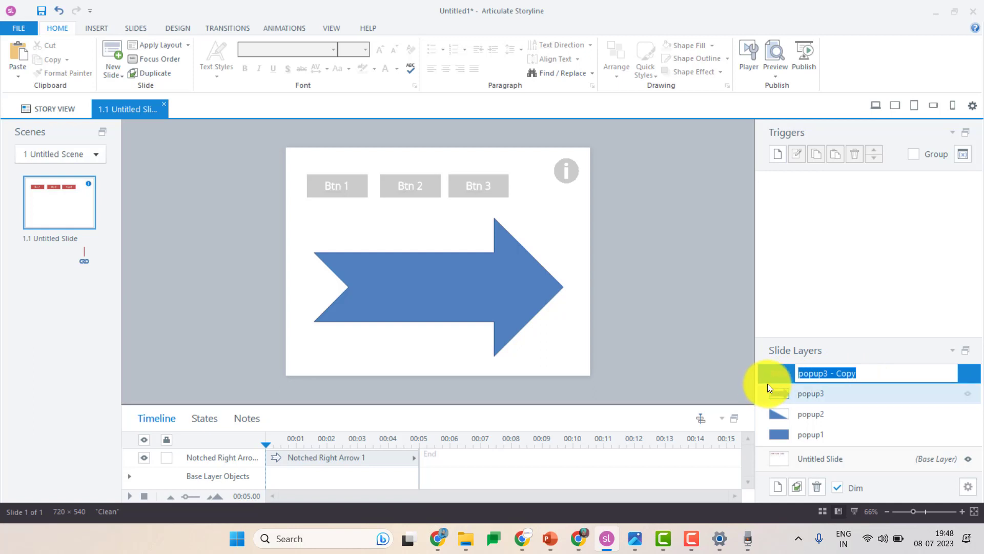
{"action": "type", "text": "Info"}
{"action": "key", "text": "Return"}
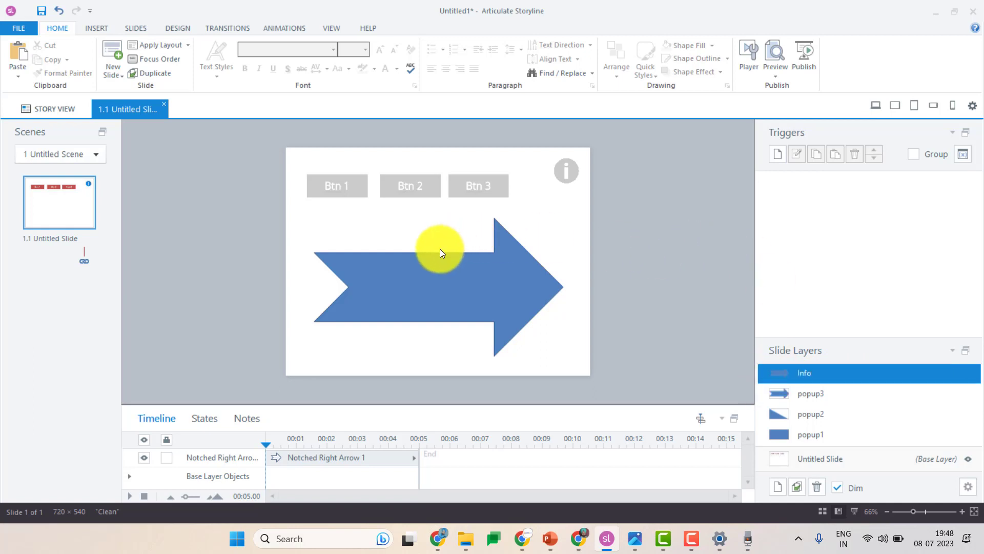
- Change the arrow on the Info layer to a trapezoid and apply the red shape style
{"action": "left_click", "coordinate": [452, 285]}
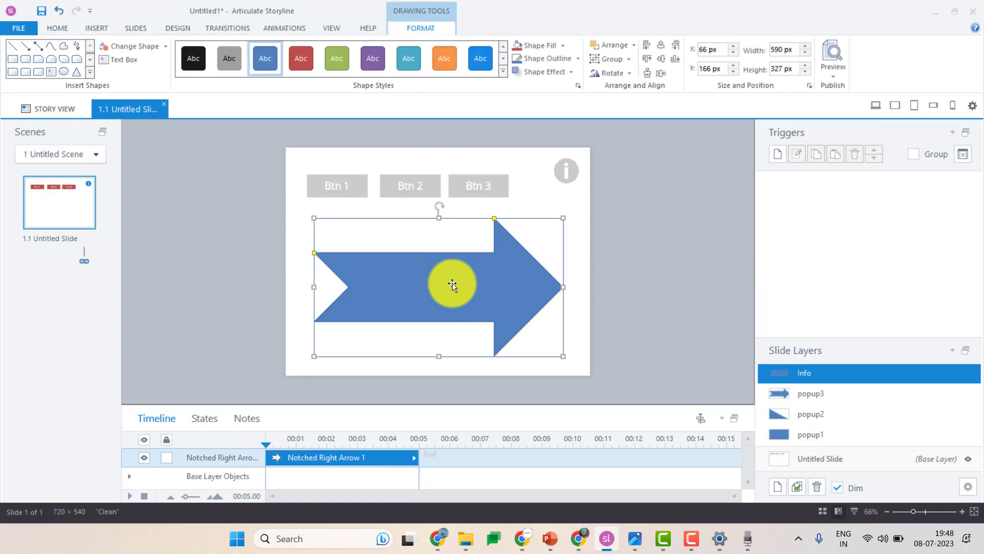
{"action": "left_click", "coordinate": [130, 45]}
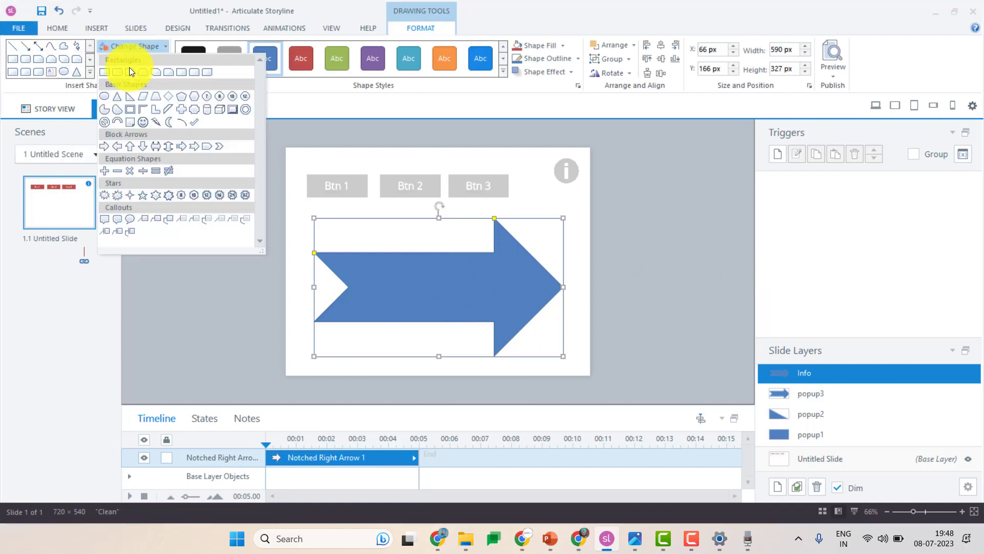
{"action": "left_click", "coordinate": [159, 98]}
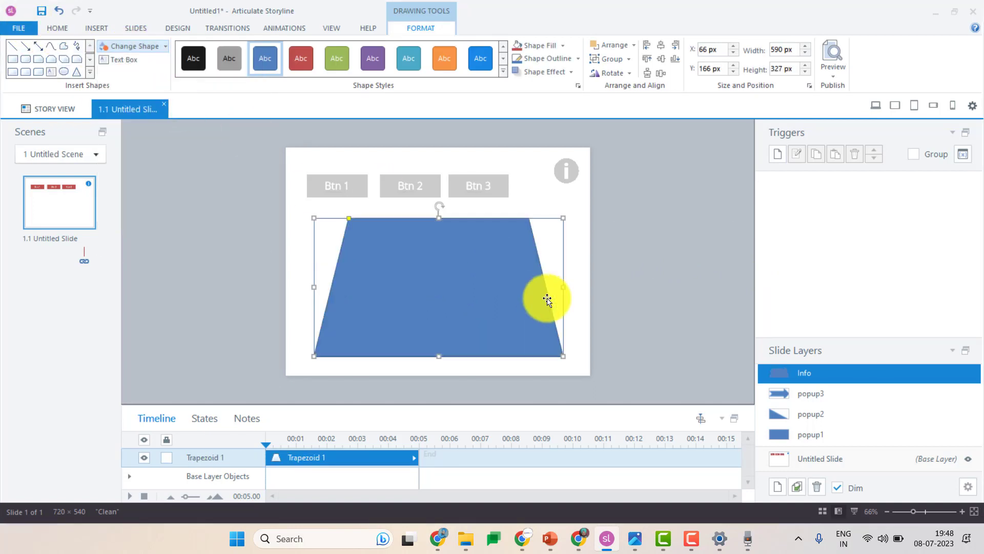
{"action": "left_click", "coordinate": [309, 60]}
{"action": "left_click", "coordinate": [581, 269]}
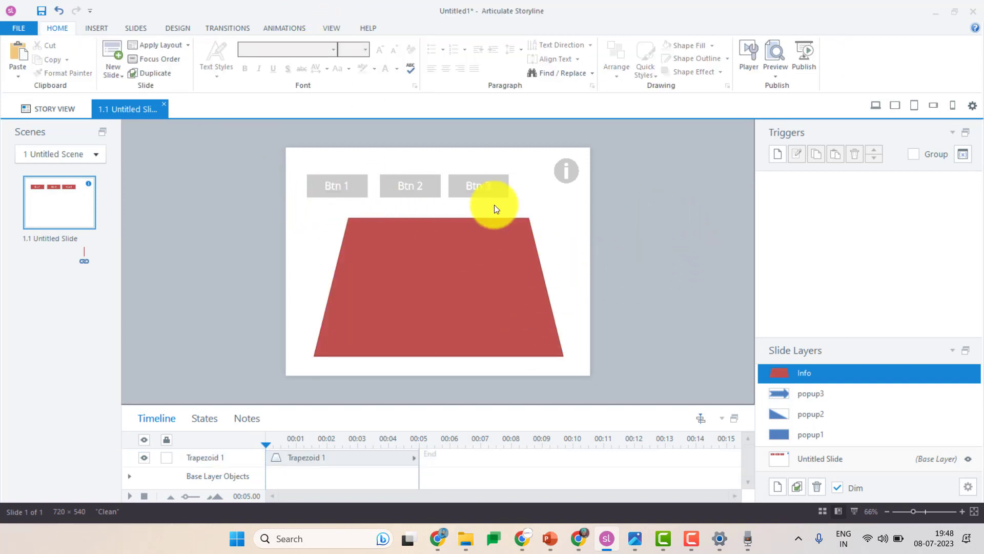
- Return to the base layer and create a Number project variable named info with a default value of 0
{"action": "left_click", "coordinate": [810, 463]}
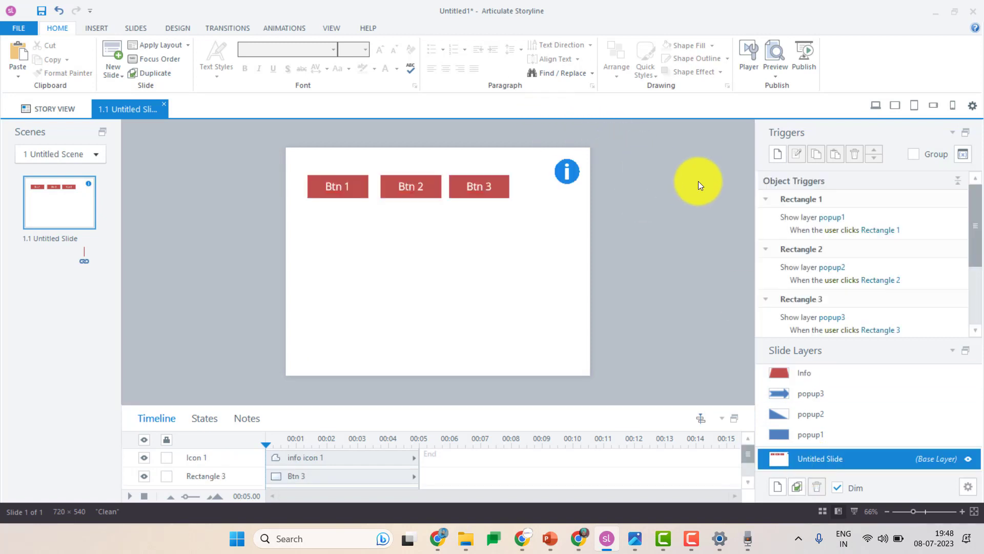
{"action": "left_click", "coordinate": [964, 154]}
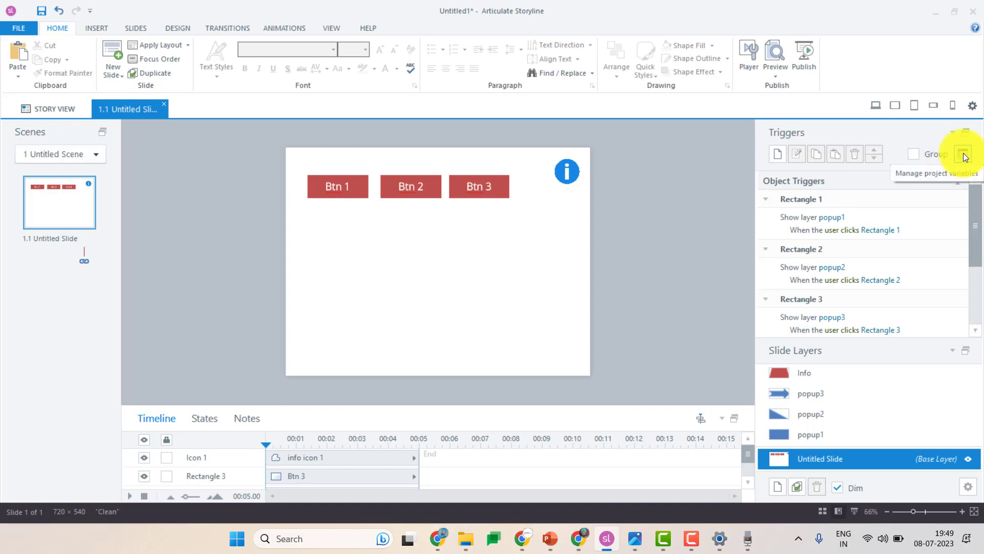
{"action": "left_click", "coordinate": [967, 155]}
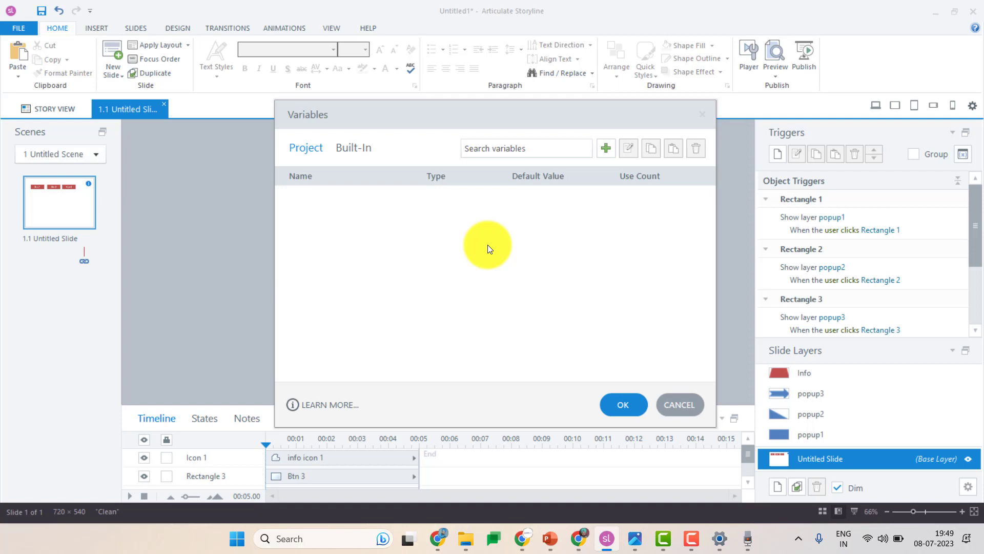
{"action": "left_click", "coordinate": [607, 148]}
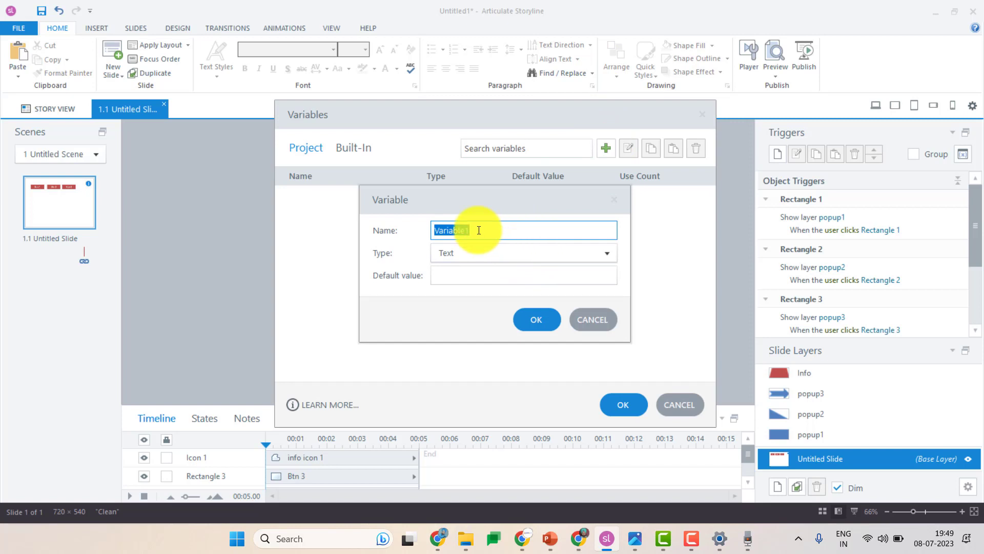
{"action": "type", "text": "info"}
{"action": "left_click", "coordinate": [533, 252]}
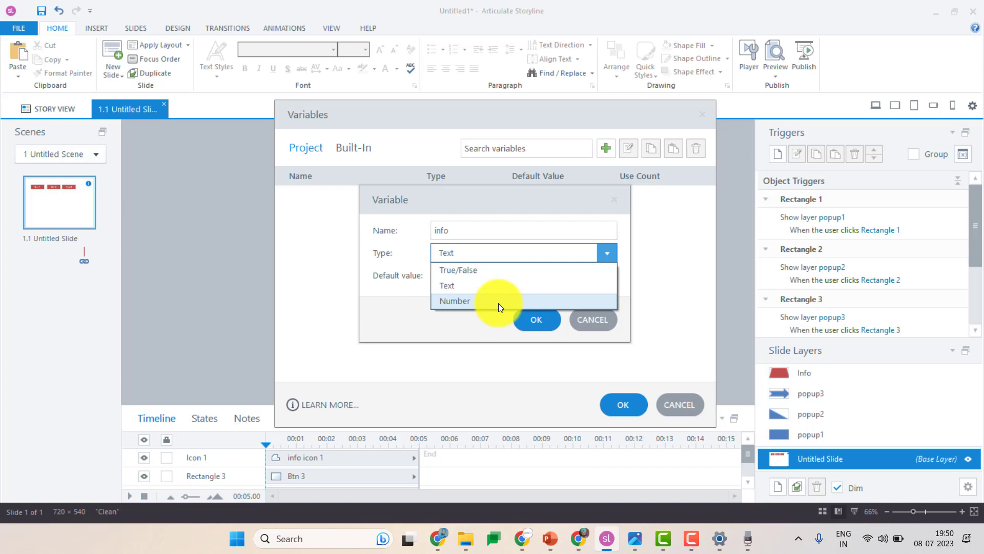
{"action": "left_click", "coordinate": [461, 302]}
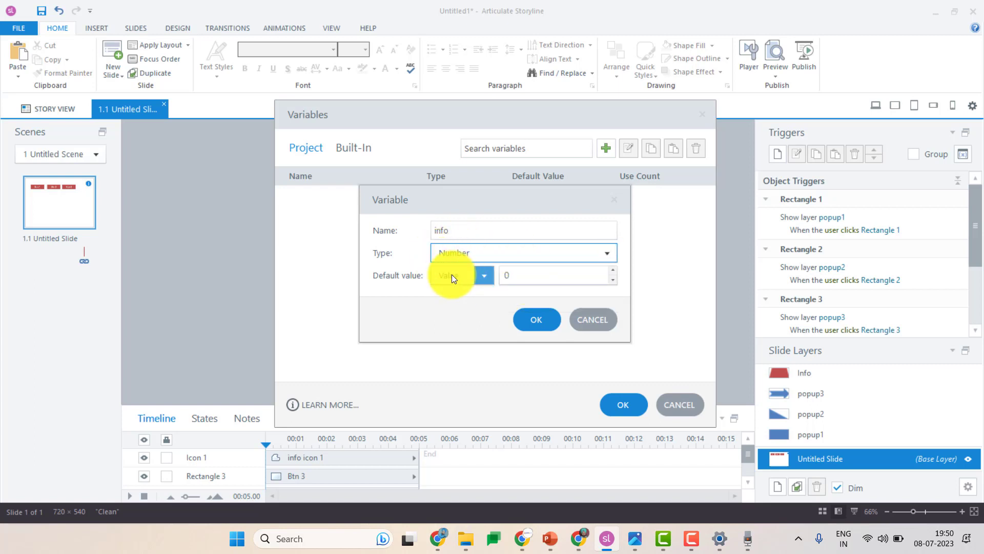
{"action": "left_click", "coordinate": [451, 275]}
{"action": "left_click", "coordinate": [451, 274]}
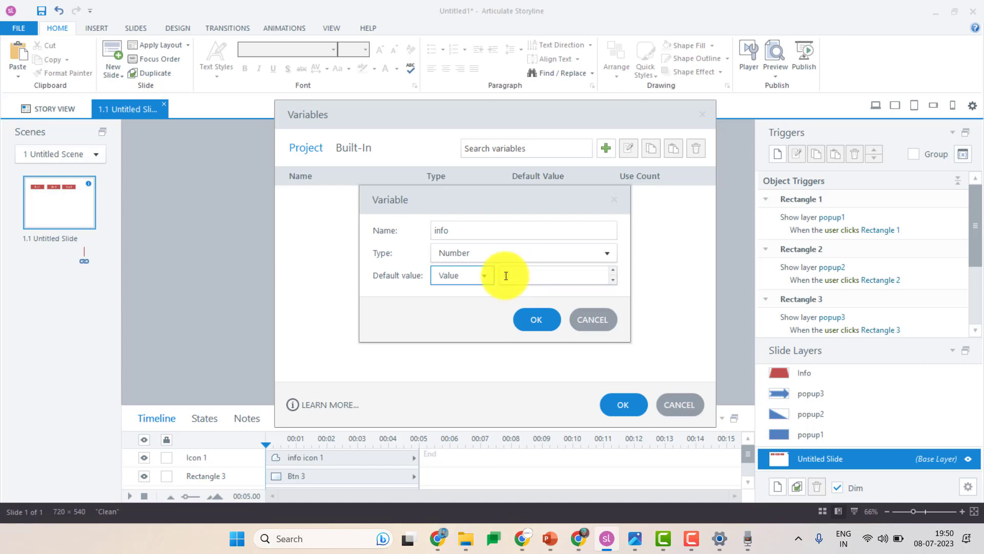
{"action": "left_click", "coordinate": [535, 318]}
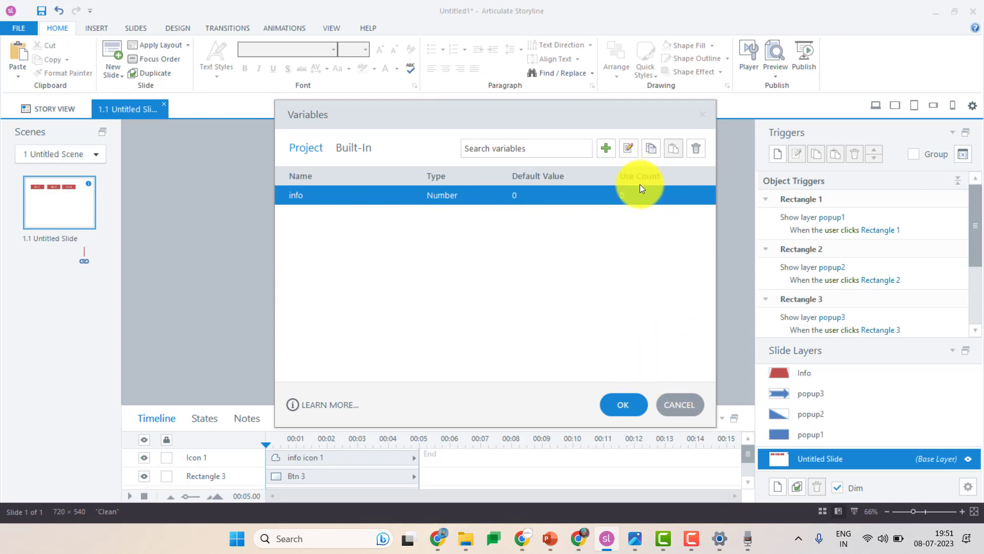
{"action": "left_click", "coordinate": [626, 405]}
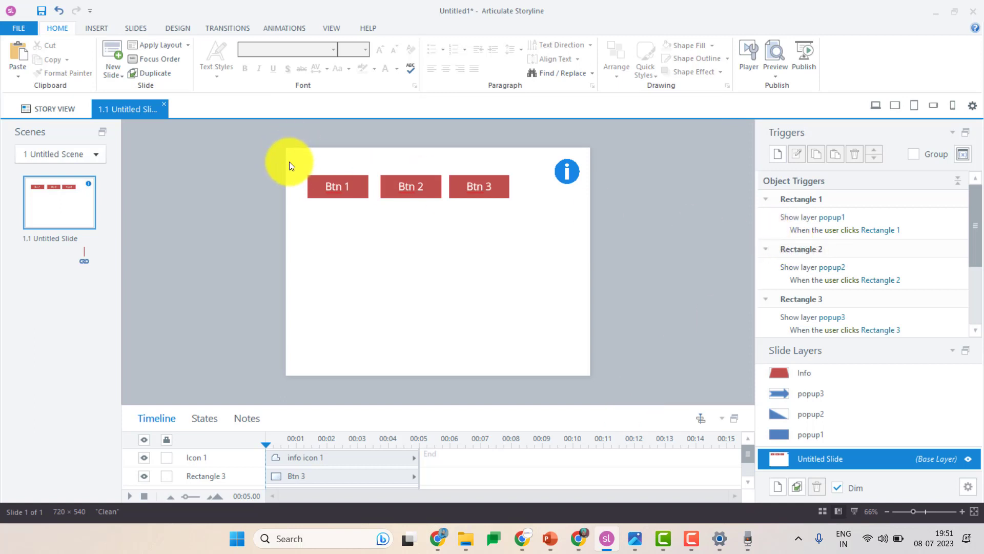
- Add the built-in Disabled state to Btn 1 on the base layer and finish editing its states
{"action": "left_click_drag", "start_coordinate": [267, 157], "coordinate": [528, 210]}
{"action": "left_click", "coordinate": [491, 260]}
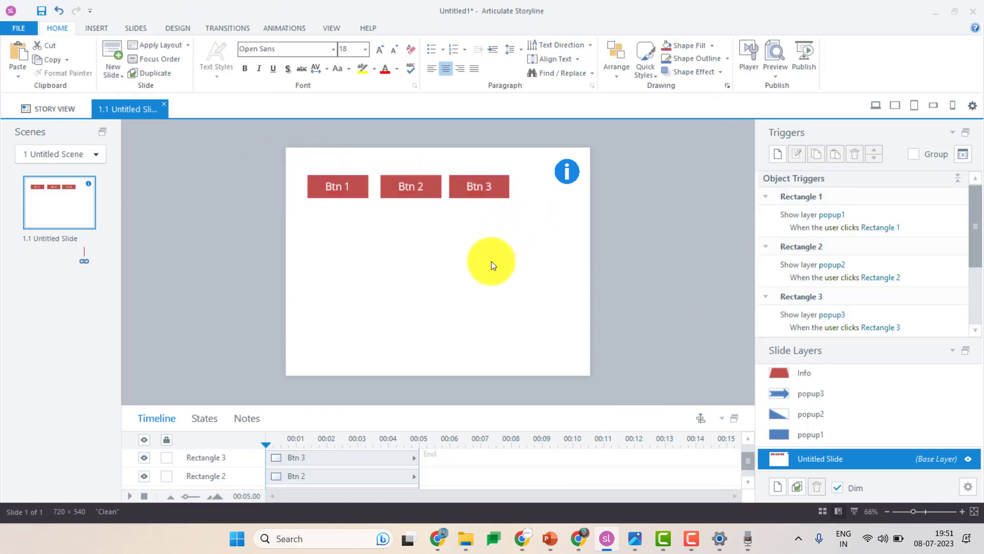
{"action": "left_click", "coordinate": [343, 192]}
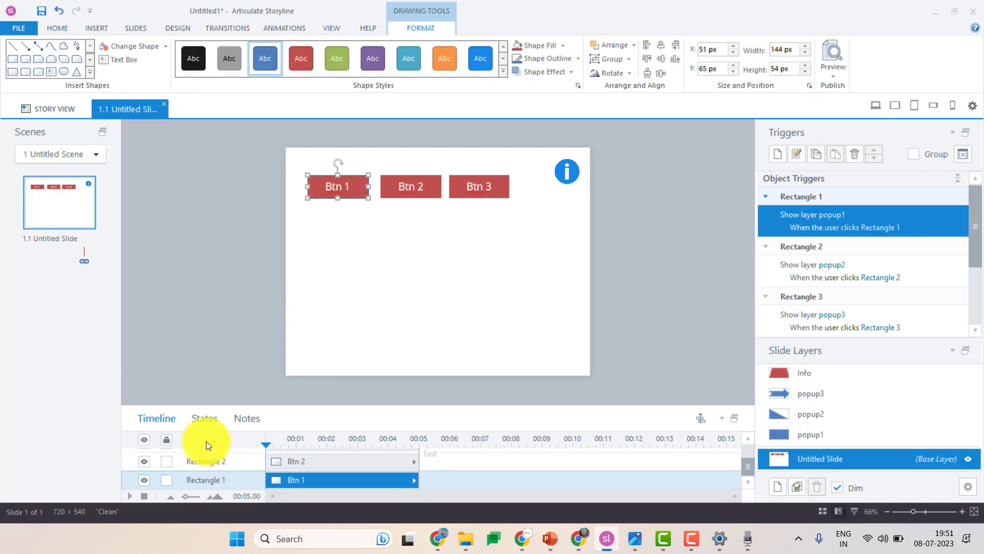
{"action": "left_click", "coordinate": [212, 418]}
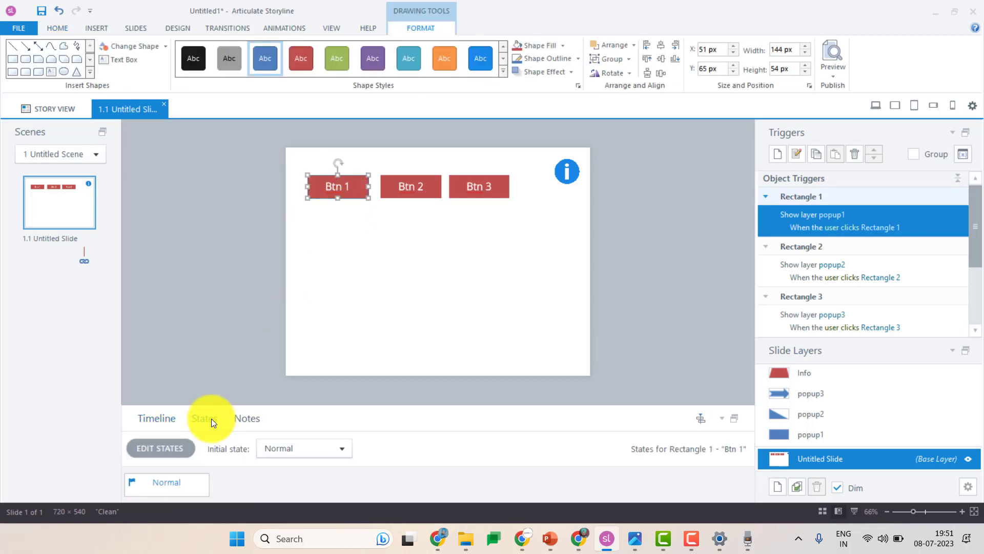
{"action": "left_click", "coordinate": [190, 446]}
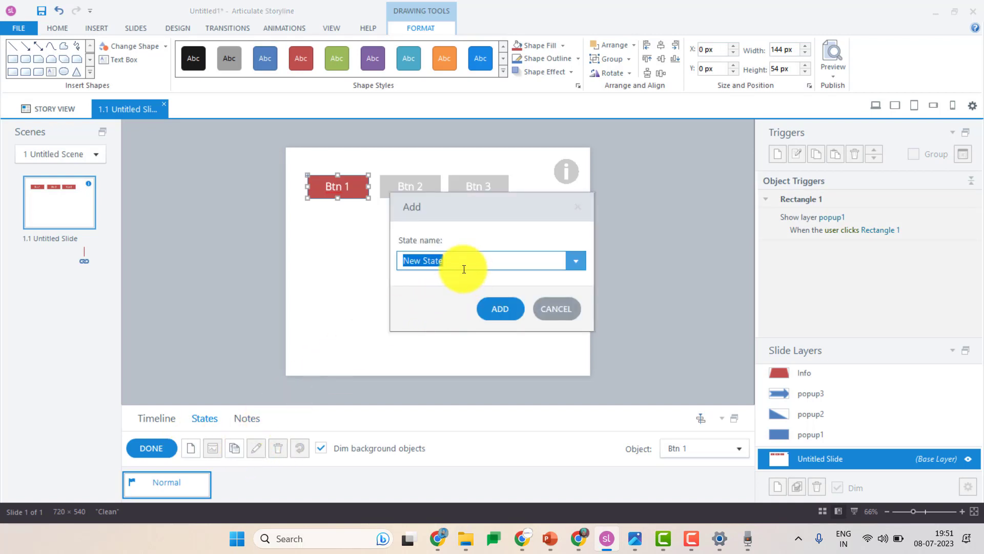
{"action": "left_click", "coordinate": [575, 261]}
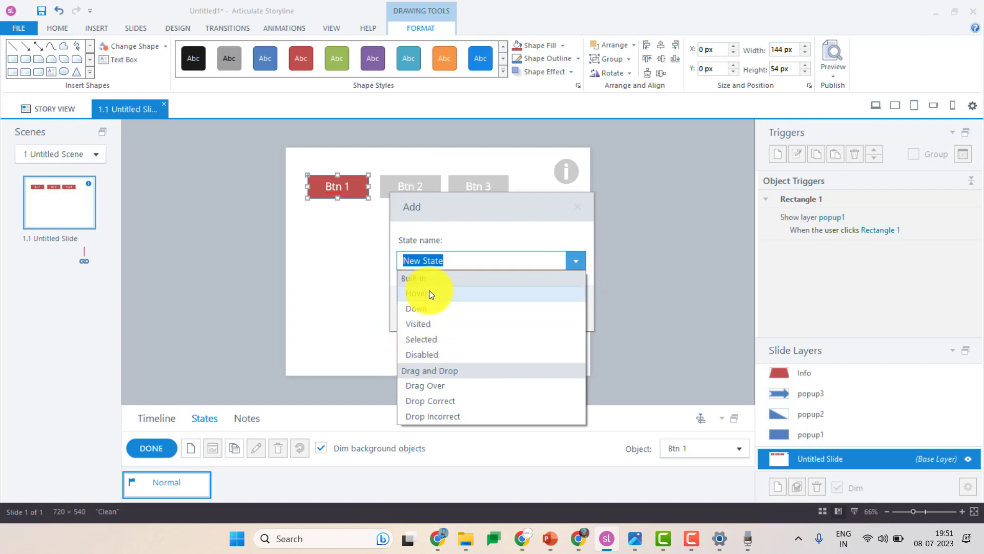
{"action": "left_click", "coordinate": [429, 354]}
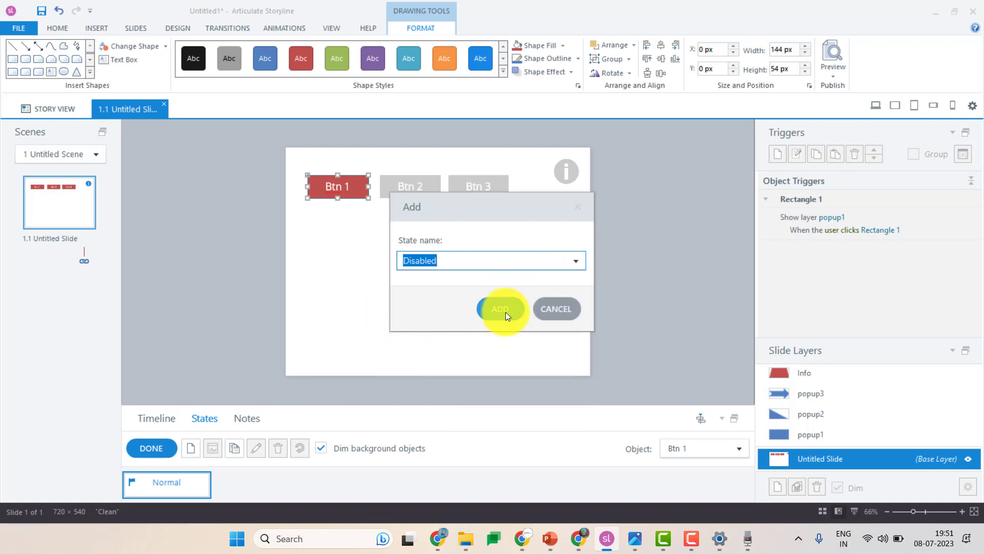
{"action": "left_click", "coordinate": [506, 307]}
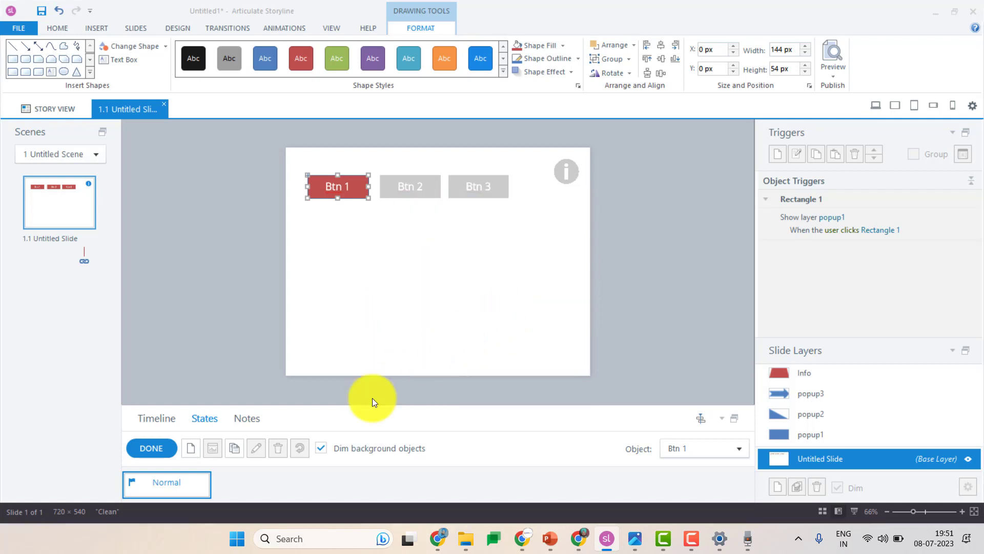
{"action": "left_click", "coordinate": [162, 450]}
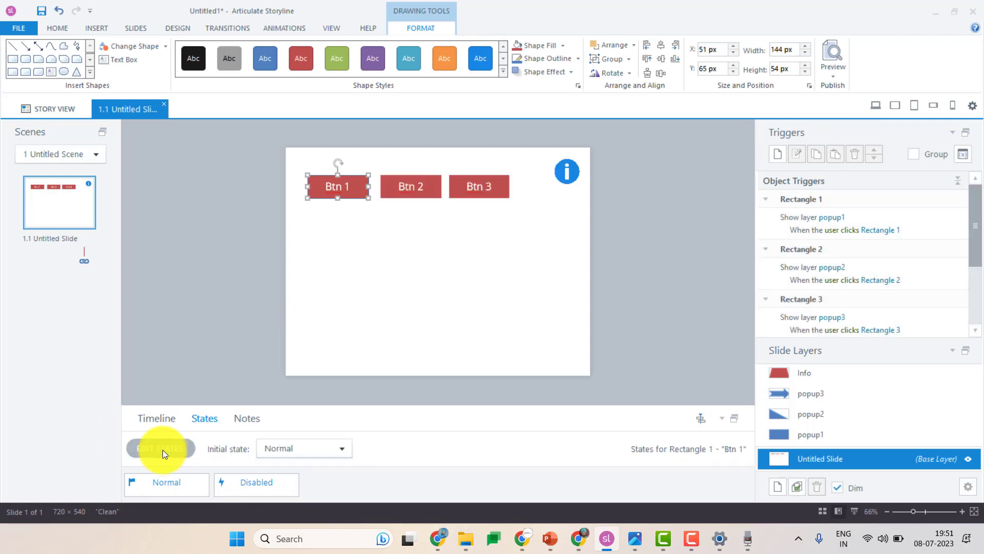
- Set the fill of Btn 1's Disabled state to the grey theme colour #A6A6A6
{"action": "left_click", "coordinate": [267, 488]}
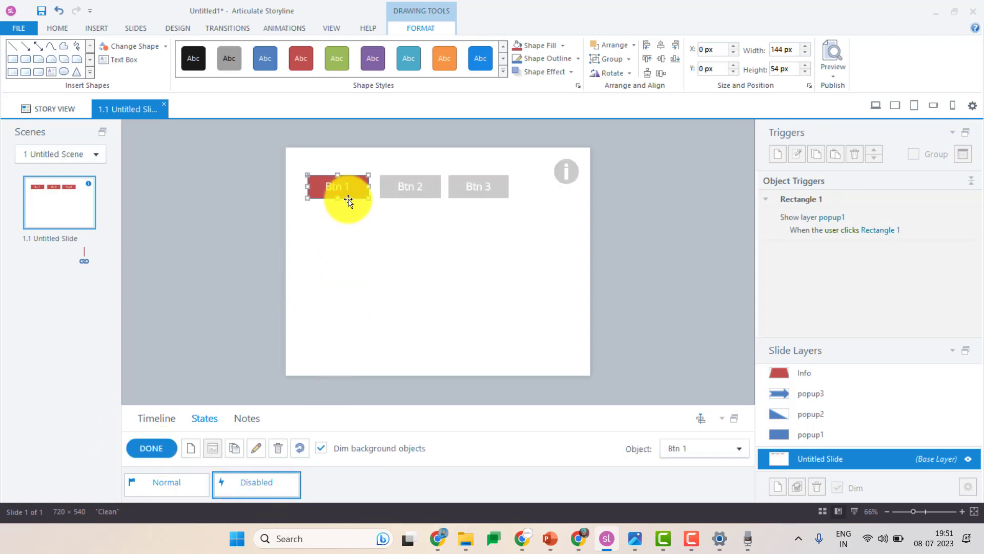
{"action": "left_click", "coordinate": [563, 46]}
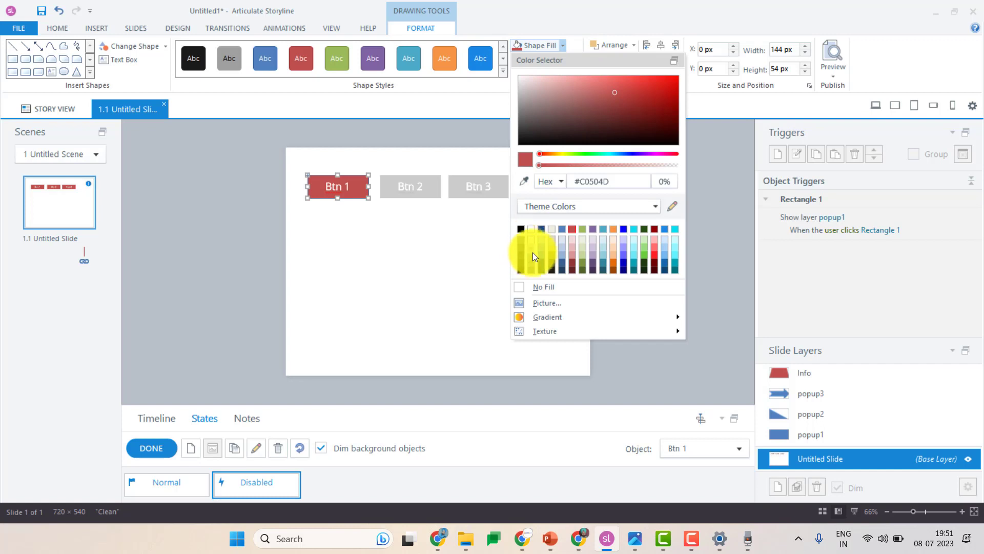
{"action": "left_click", "coordinate": [533, 265]}
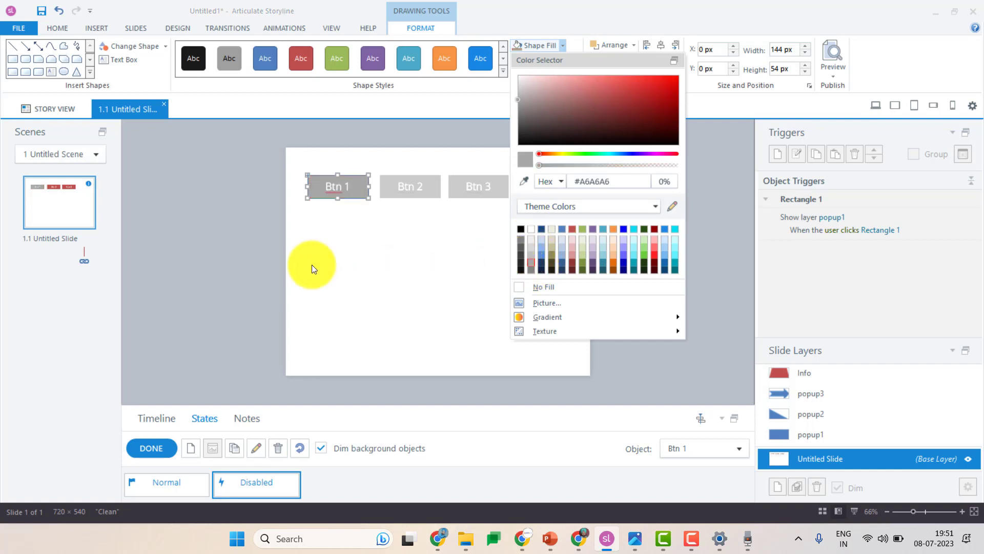
- Close the fill colour choices and finish editing Btn 1's states
{"action": "left_click", "coordinate": [288, 267]}
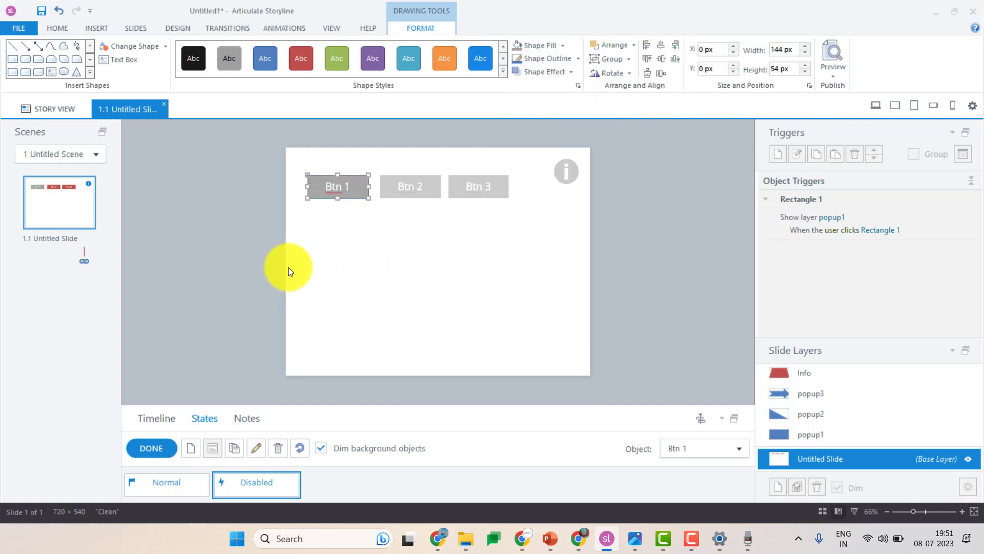
{"action": "left_click", "coordinate": [163, 449]}
- Add the built-in Disabled state to Btn 2 and set its initial state to Disabled
{"action": "left_click", "coordinate": [428, 185]}
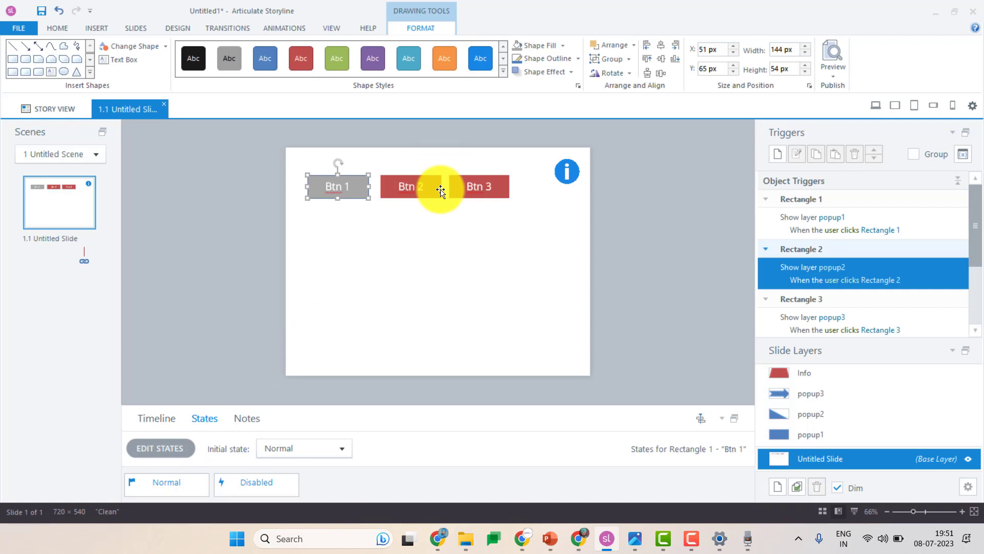
{"action": "left_click", "coordinate": [189, 451]}
{"action": "left_click", "coordinate": [227, 453]}
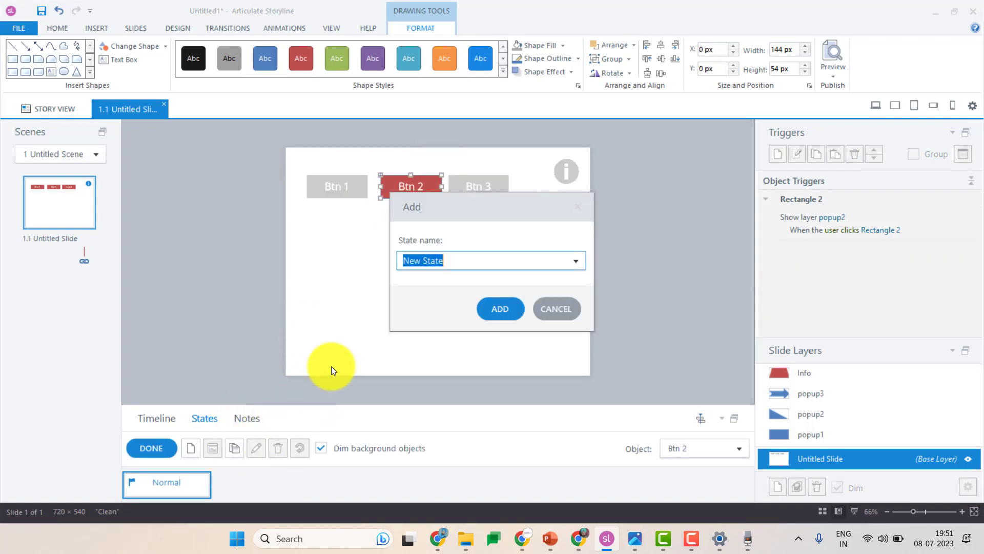
{"action": "left_click", "coordinate": [575, 261]}
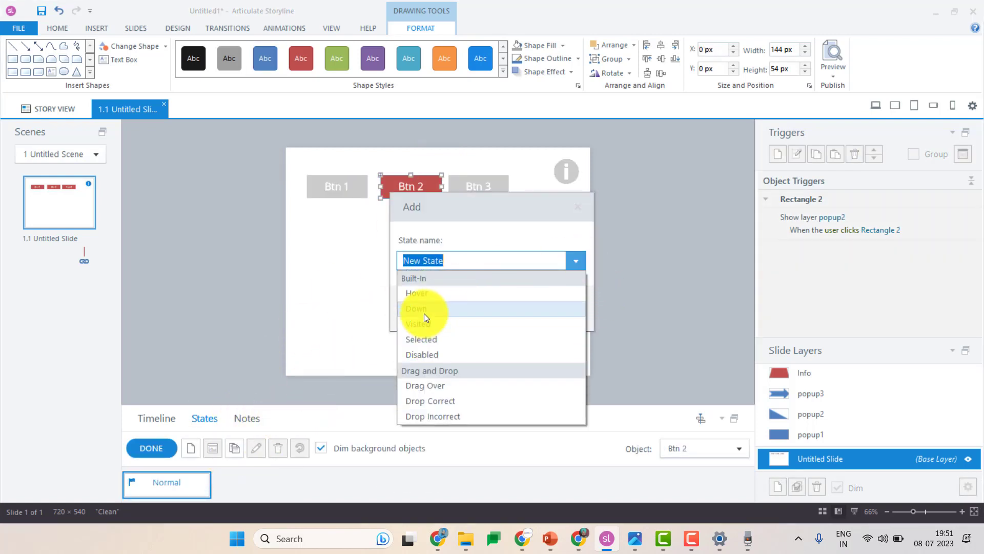
{"action": "left_click", "coordinate": [427, 355]}
{"action": "left_click", "coordinate": [513, 313]}
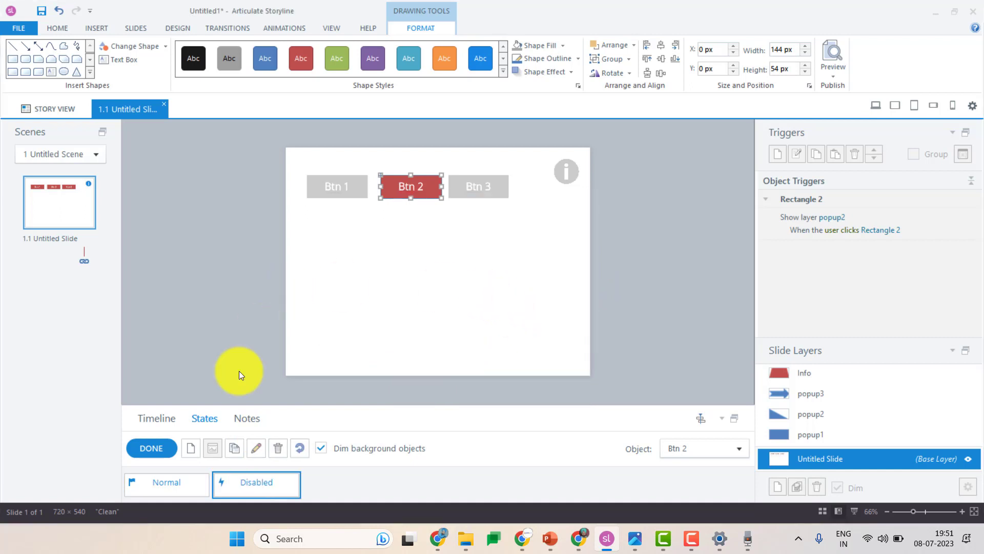
{"action": "left_click", "coordinate": [152, 448]}
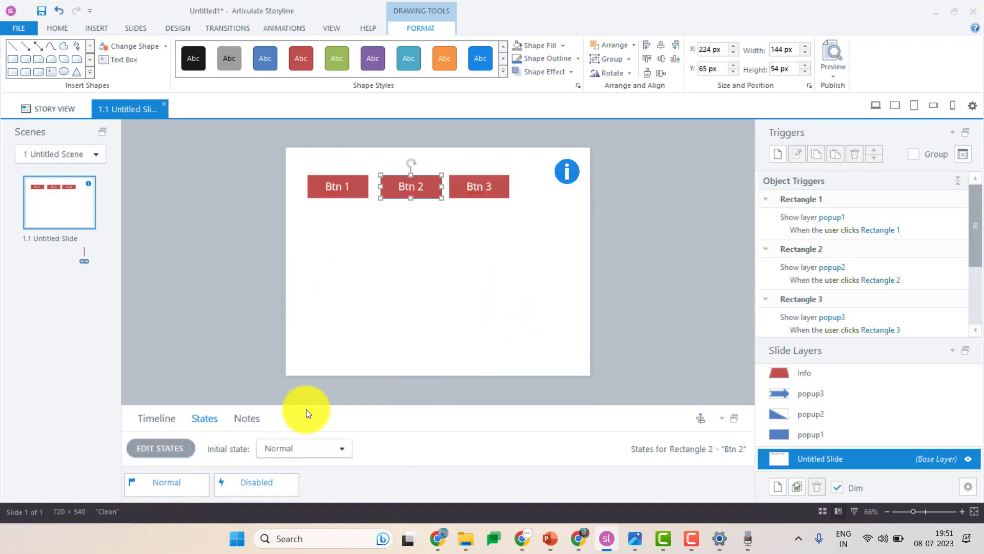
{"action": "left_click", "coordinate": [345, 450]}
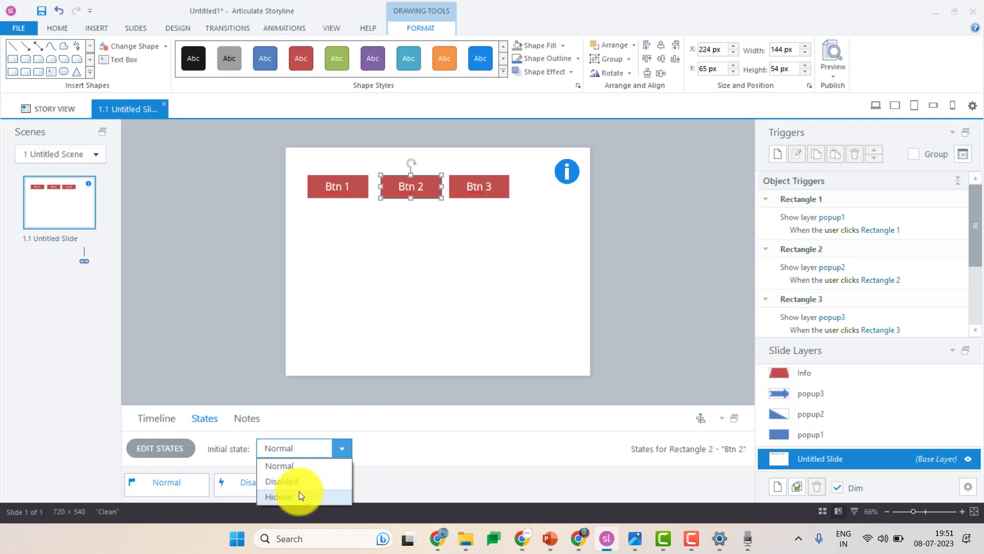
{"action": "left_click", "coordinate": [303, 481]}
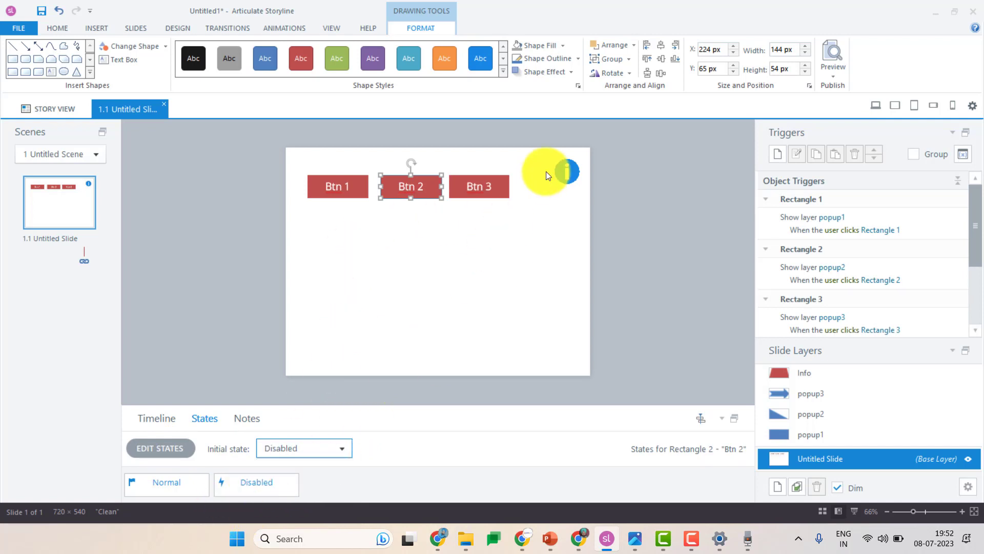
- Add the built-in Disabled state to Btn 3 and finish editing its states
{"action": "left_click", "coordinate": [485, 186]}
{"action": "left_click", "coordinate": [177, 444]}
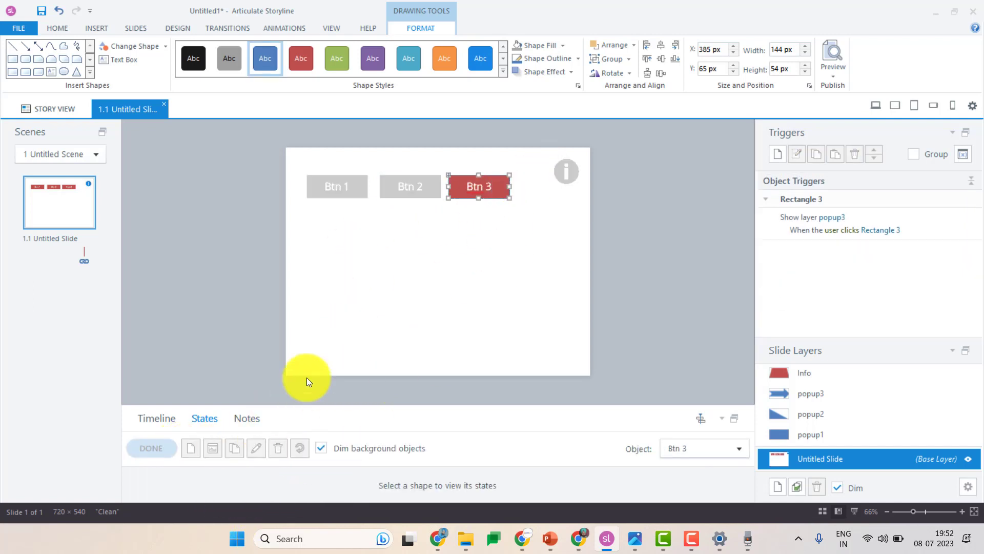
{"action": "left_click", "coordinate": [239, 449]}
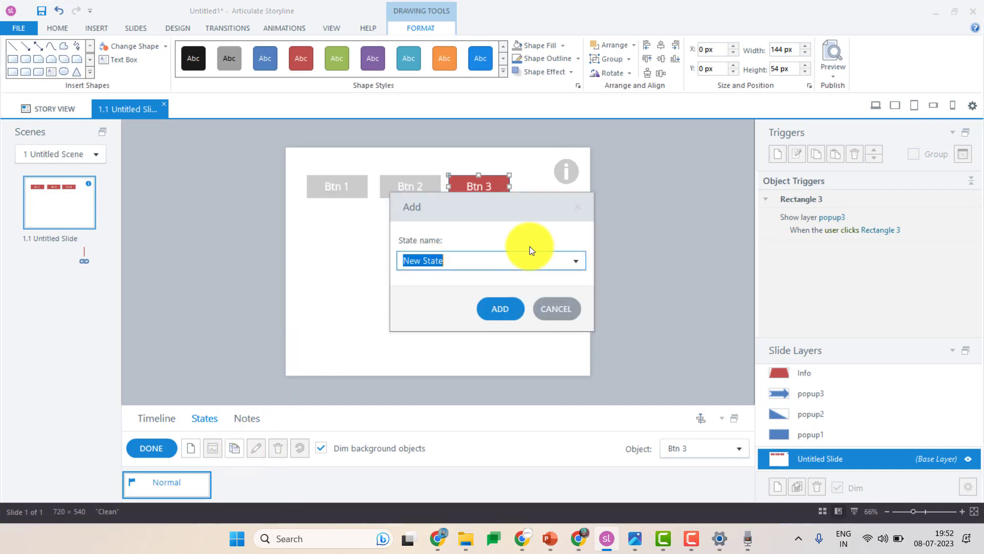
{"action": "left_click", "coordinate": [575, 260]}
{"action": "left_click", "coordinate": [435, 354]}
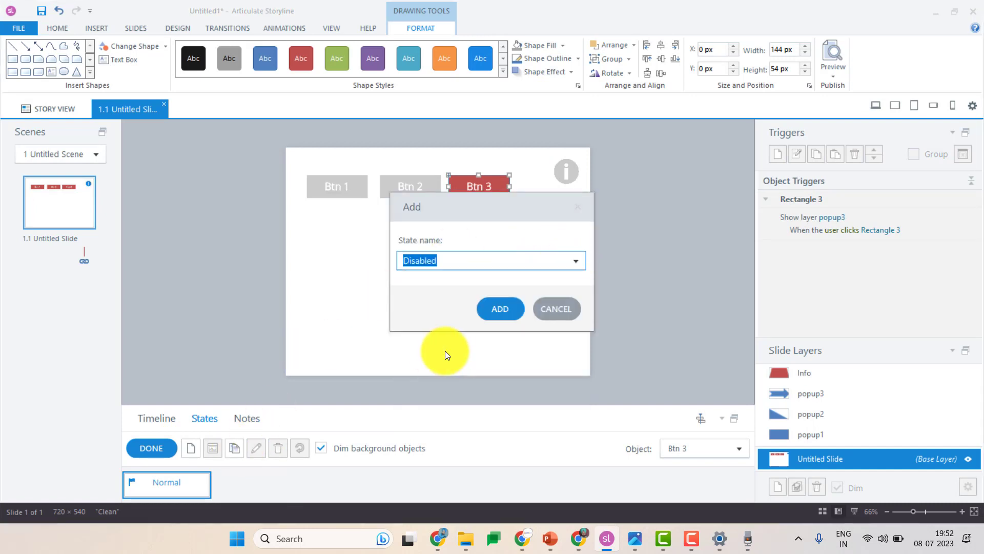
{"action": "left_click", "coordinate": [501, 309]}
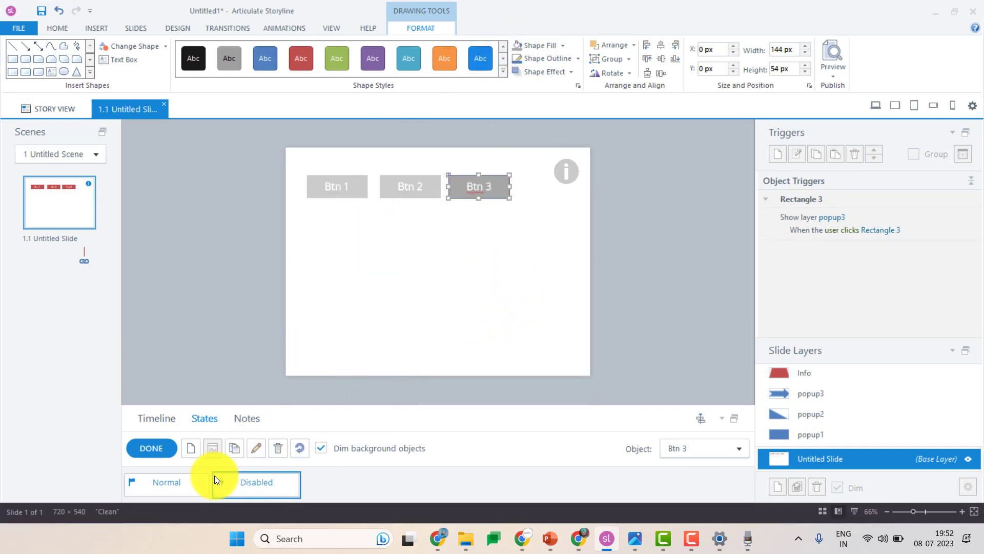
{"action": "left_click", "coordinate": [162, 444]}
- Set the initial state of Btn 3 to Disabled
{"action": "left_click", "coordinate": [277, 449]}
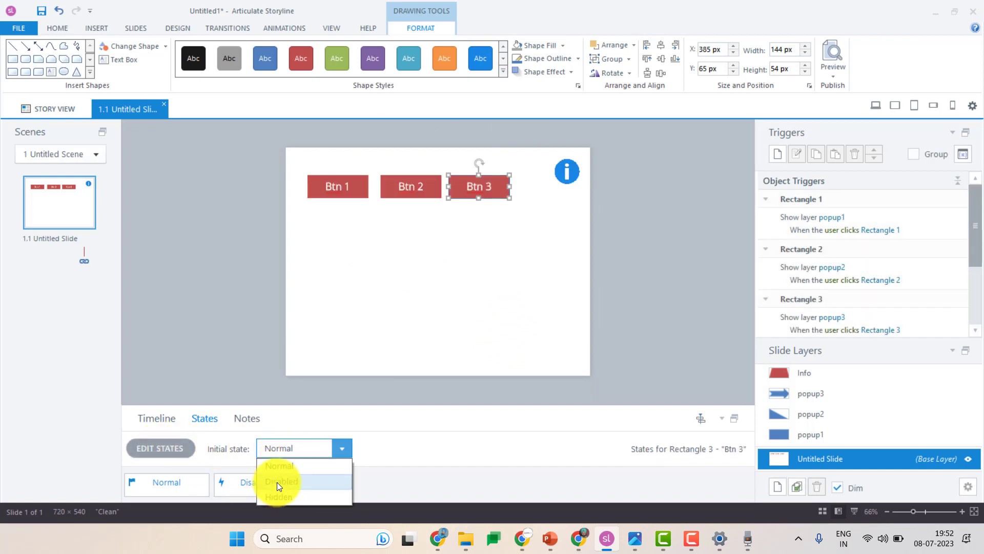
{"action": "left_click", "coordinate": [278, 498]}
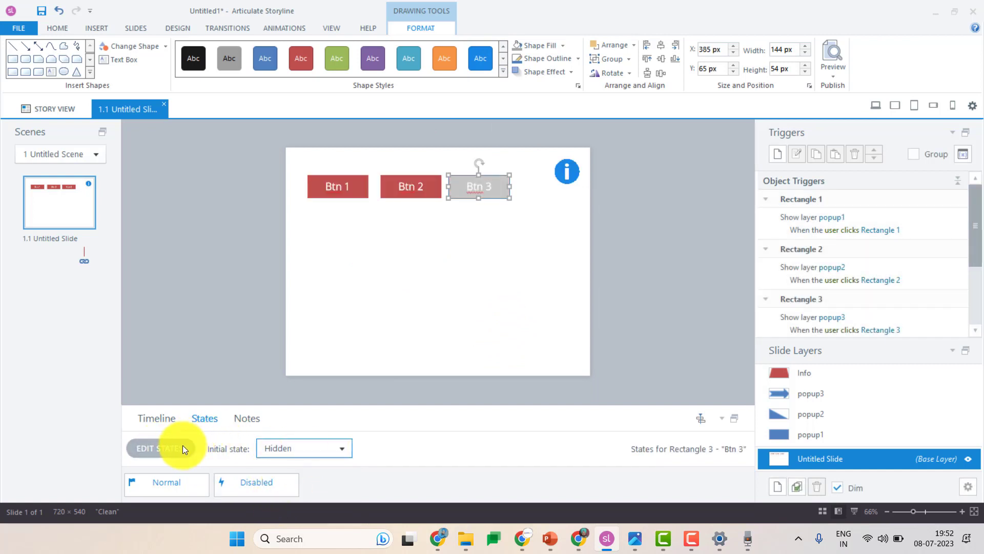
{"action": "left_click", "coordinate": [319, 450]}
{"action": "left_click", "coordinate": [283, 480]}
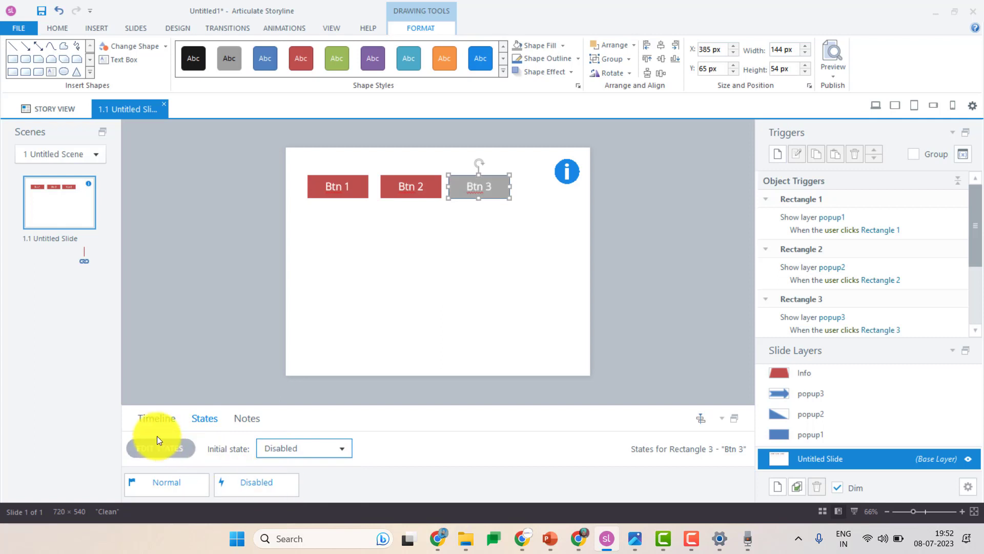
- Fill Btn 2's Disabled state with the same grey as the other buttons' Disabled states and finish editing its states
{"action": "left_click", "coordinate": [156, 418]}
{"action": "left_click", "coordinate": [386, 187]}
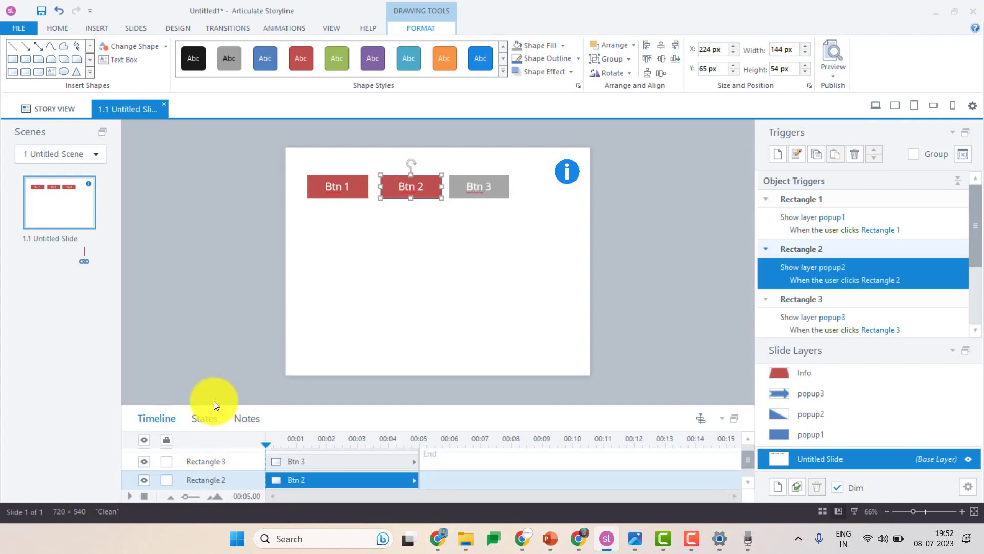
{"action": "left_click", "coordinate": [201, 419]}
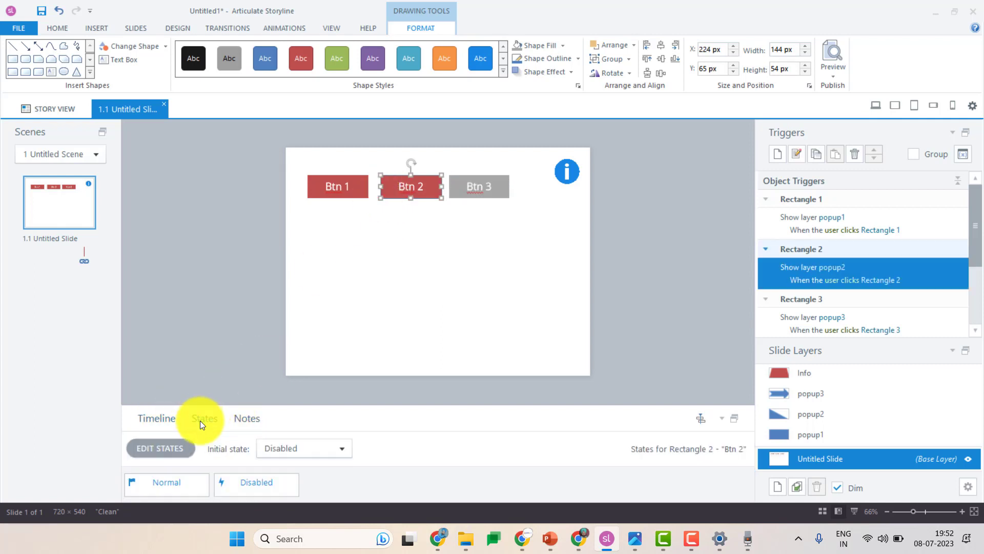
{"action": "left_click", "coordinate": [253, 482]}
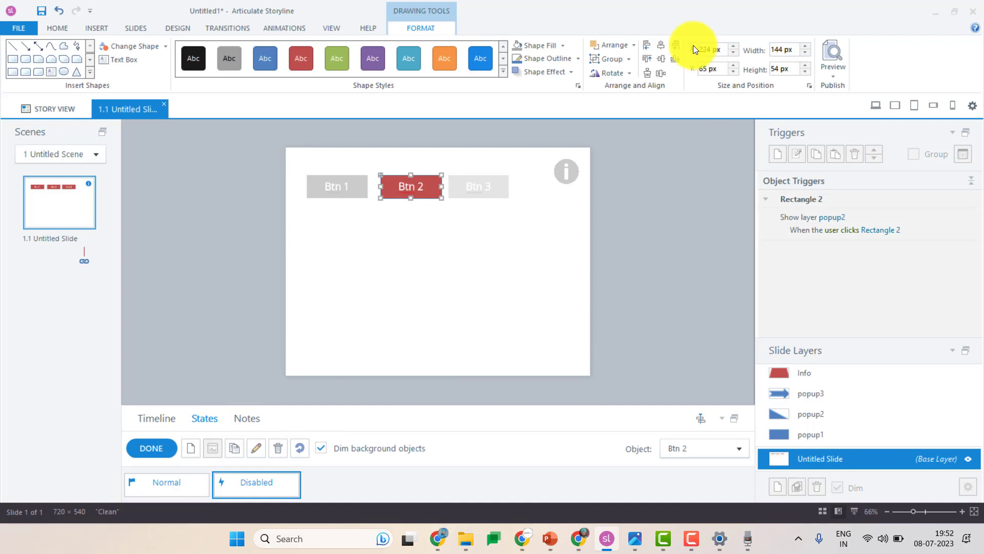
{"action": "left_click", "coordinate": [519, 46]}
{"action": "left_click", "coordinate": [289, 308]}
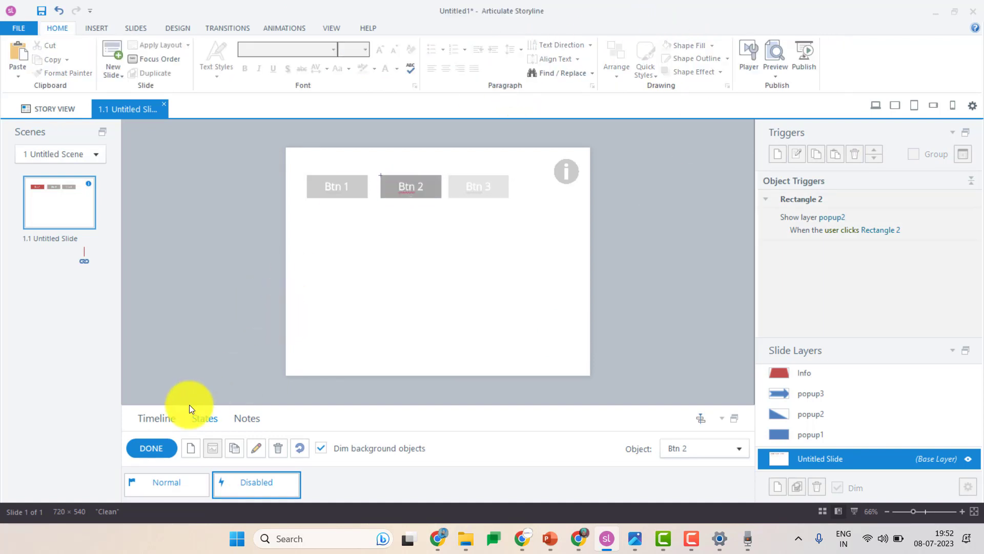
{"action": "left_click", "coordinate": [148, 448]}
{"action": "left_click", "coordinate": [274, 239]}
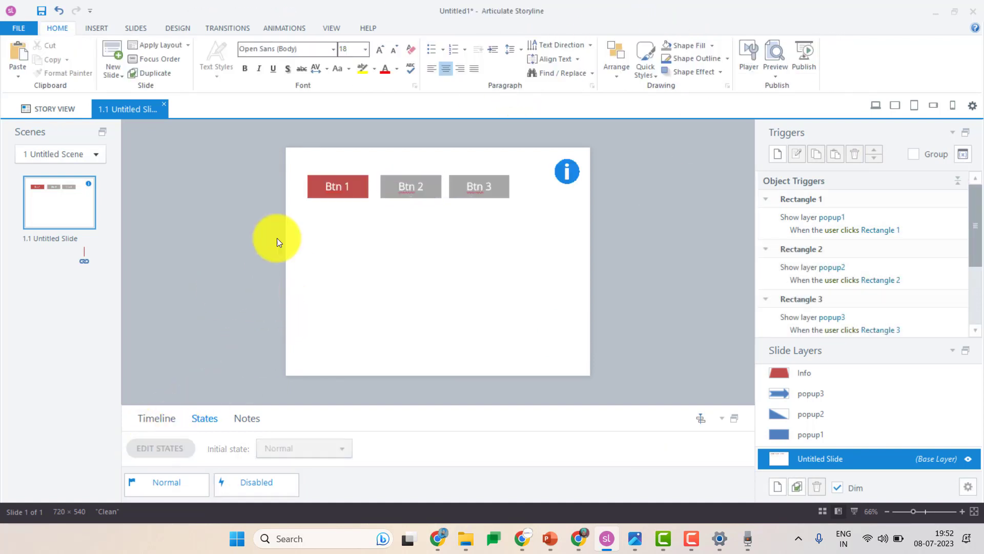
- Set the initial state of Btn 1 to Disabled and deselect the button
{"action": "left_click", "coordinate": [369, 195]}
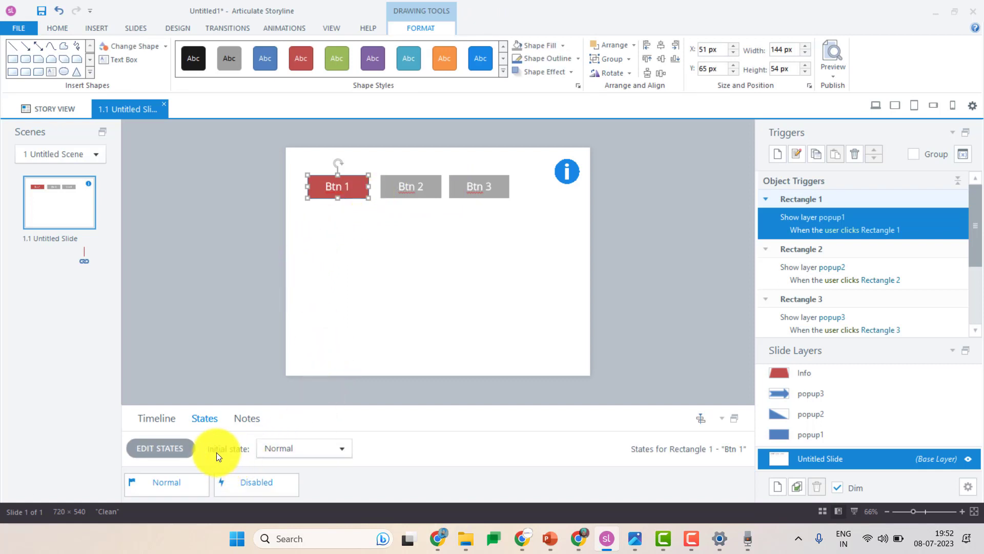
{"action": "left_click", "coordinate": [333, 450]}
{"action": "left_click", "coordinate": [300, 480]}
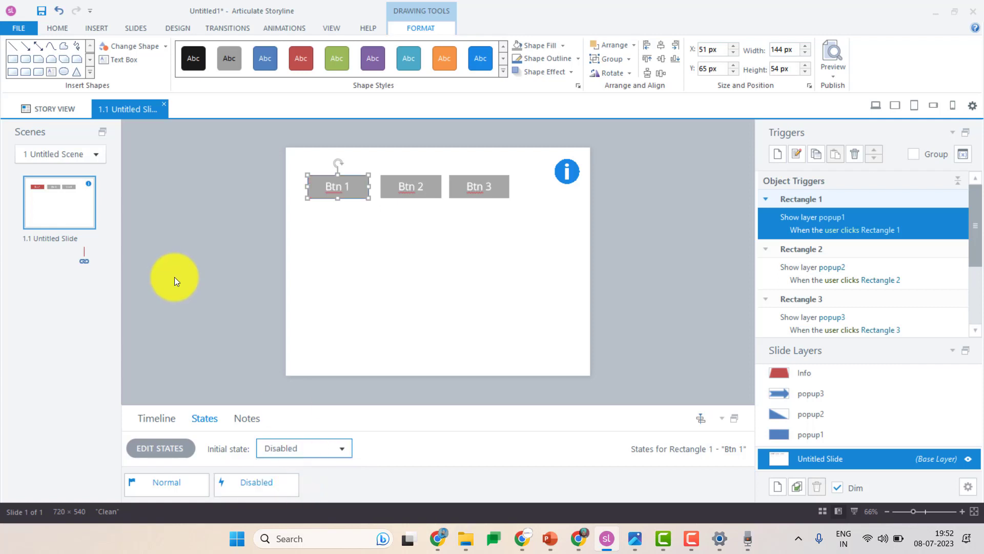
{"action": "left_click", "coordinate": [174, 276]}
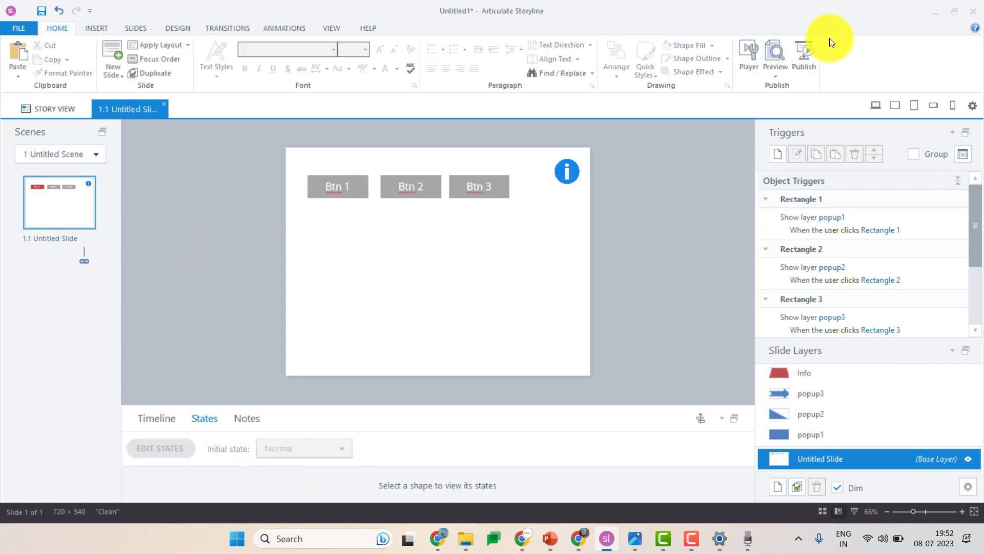
- Preview the slide to check the three disabled buttons, and close the preview
{"action": "left_click", "coordinate": [874, 104]}
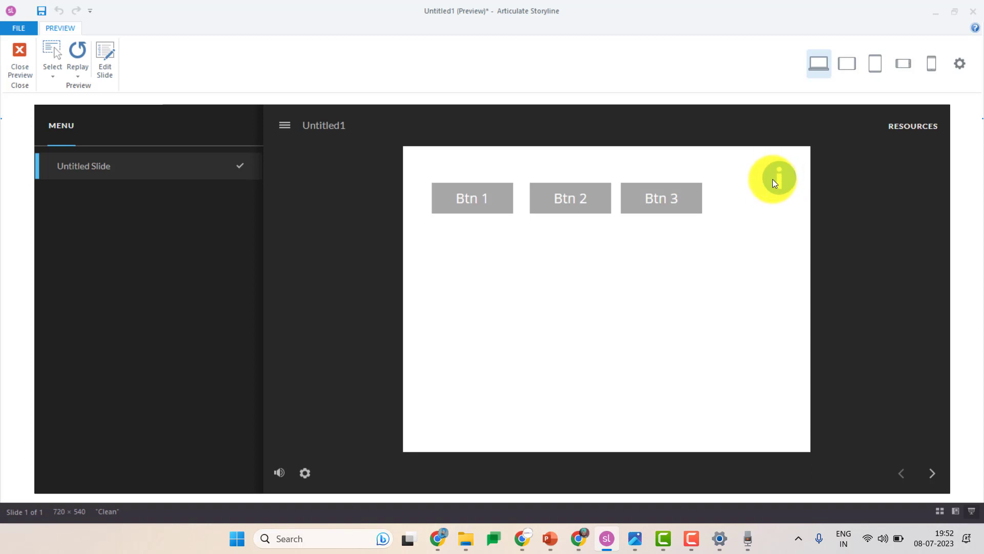
{"action": "left_click", "coordinate": [21, 56]}
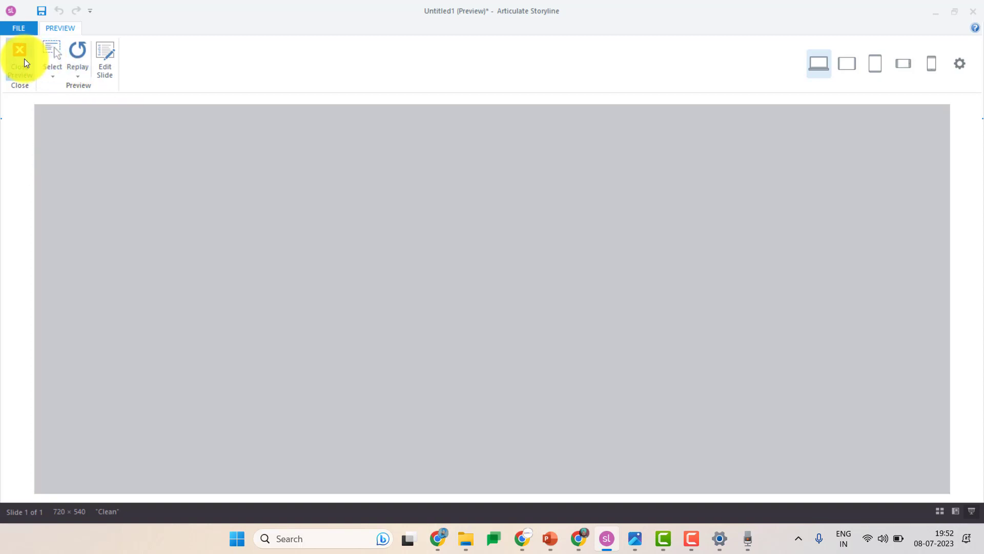
- Add a trigger to the info icon that shows the Info layer when the user clicks Icon 1
{"action": "left_click", "coordinate": [560, 183]}
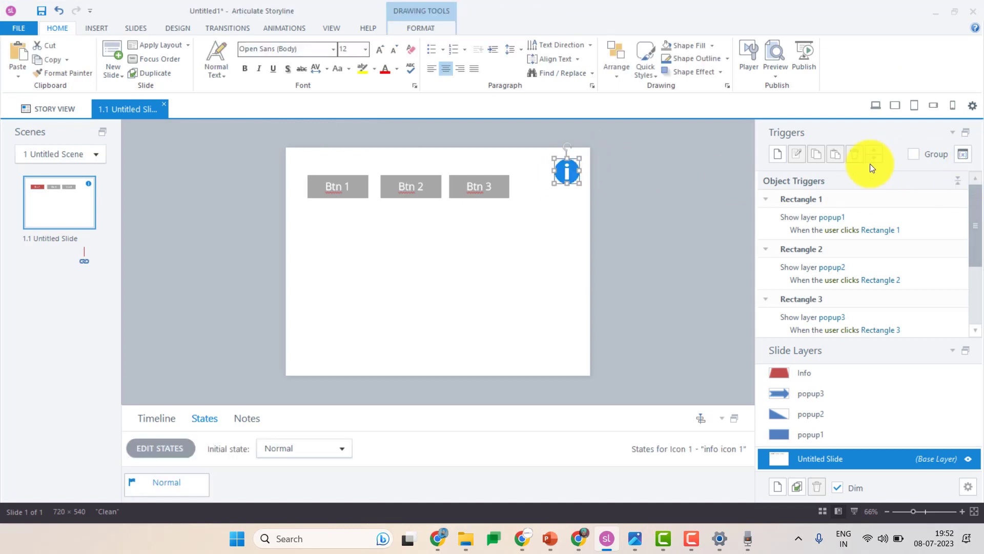
{"action": "left_click", "coordinate": [778, 153]}
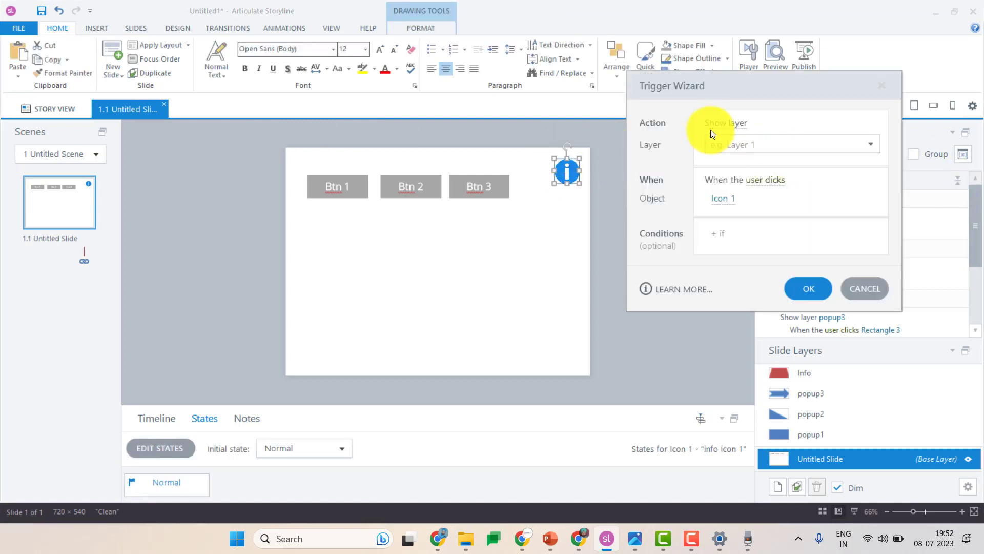
{"action": "left_click", "coordinate": [743, 147]}
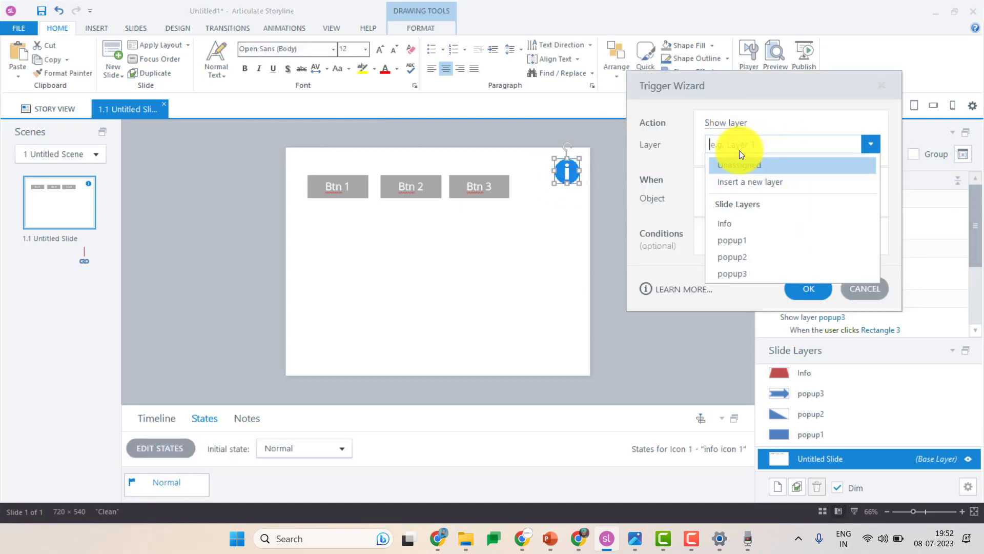
{"action": "left_click", "coordinate": [740, 220]}
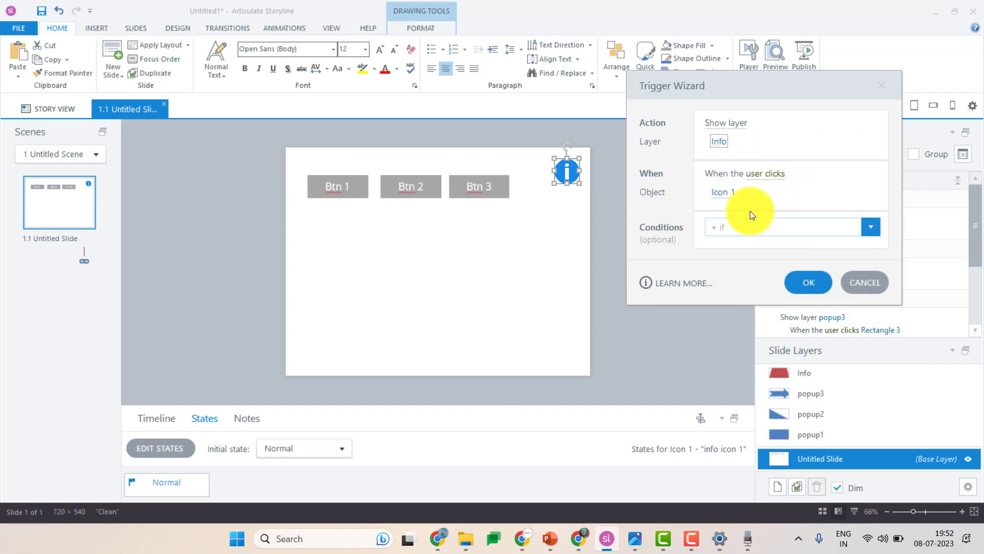
{"action": "left_click", "coordinate": [807, 284]}
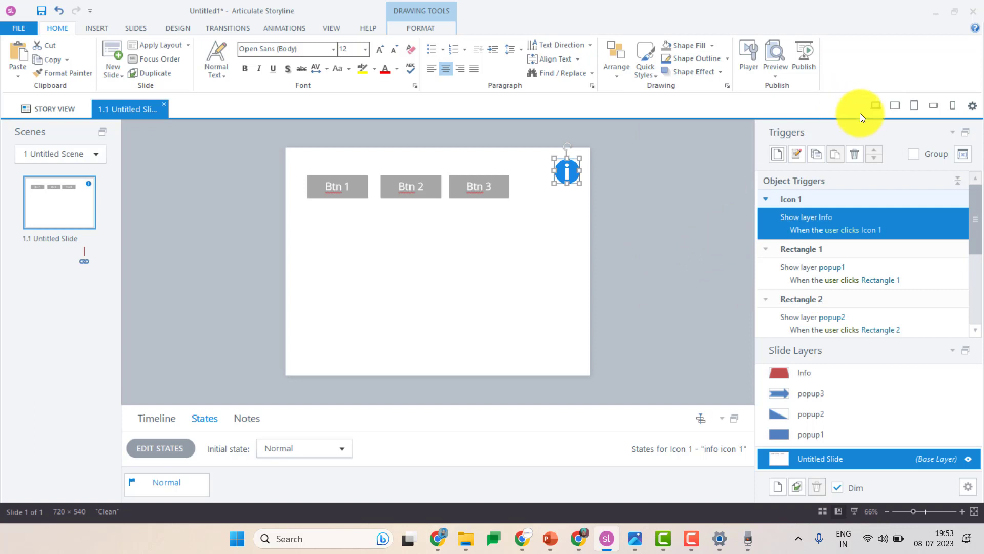
- Preview the slide, test the info icon's trigger, and close the preview
{"action": "left_click", "coordinate": [877, 111]}
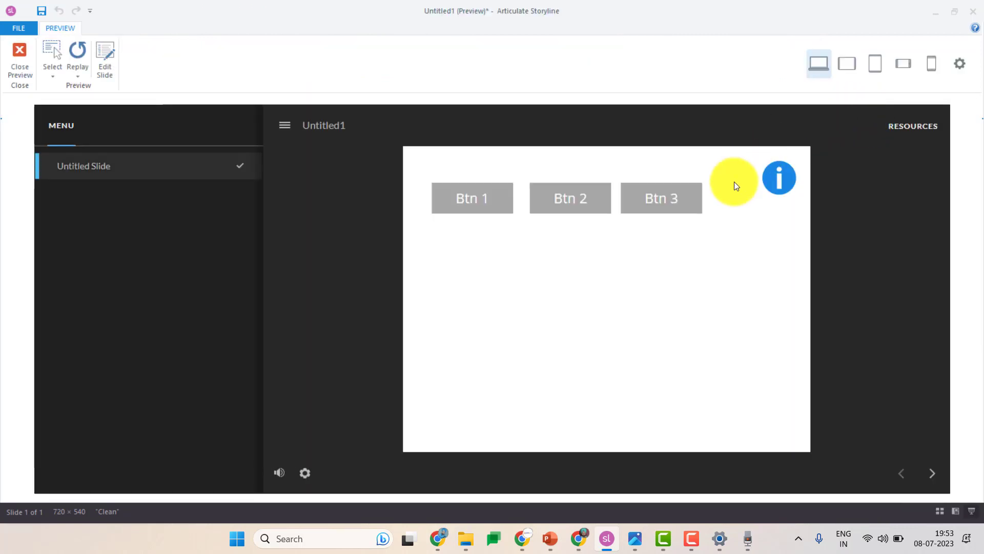
{"action": "left_click", "coordinate": [780, 179]}
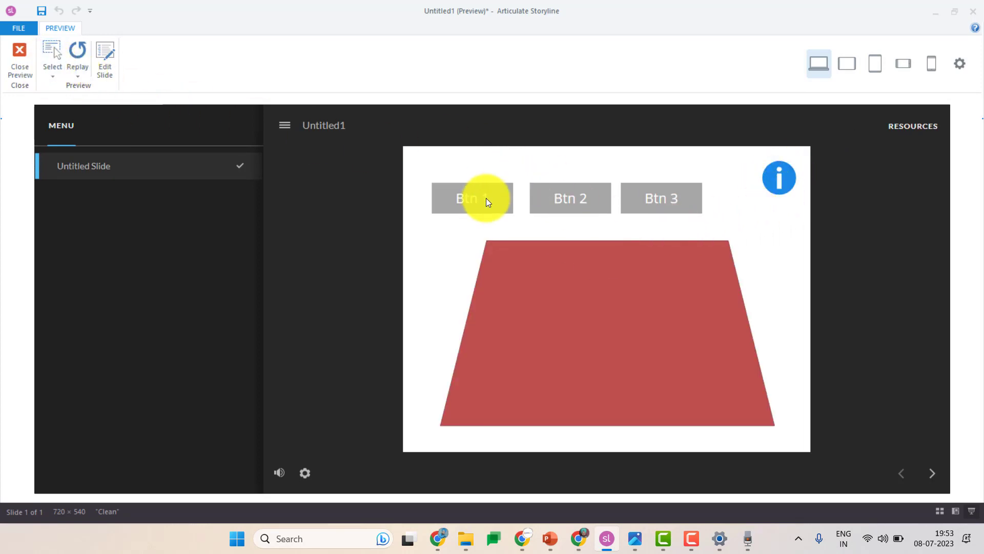
{"action": "left_click", "coordinate": [20, 53]}
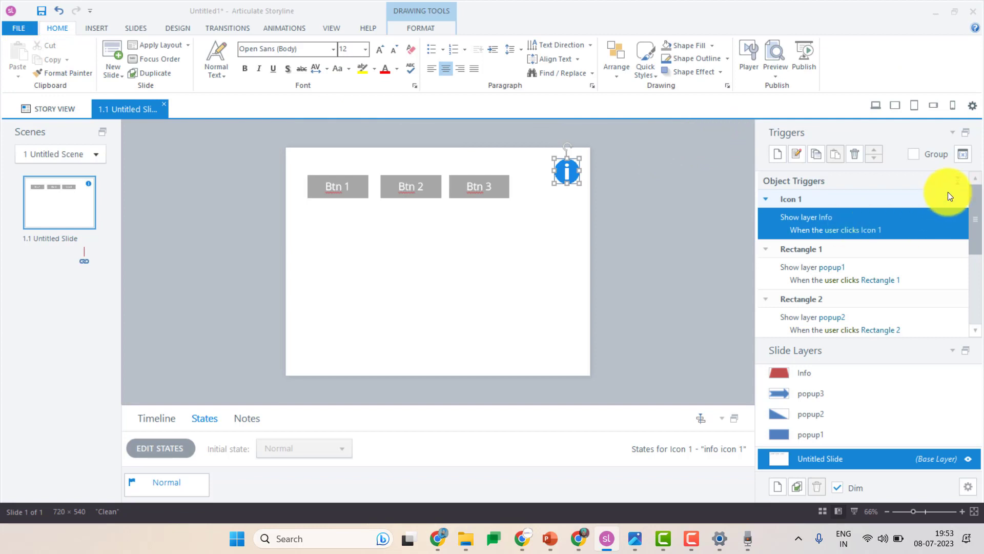
- Check the Info layer for triggers and return to the base layer
{"action": "left_click", "coordinate": [827, 373]}
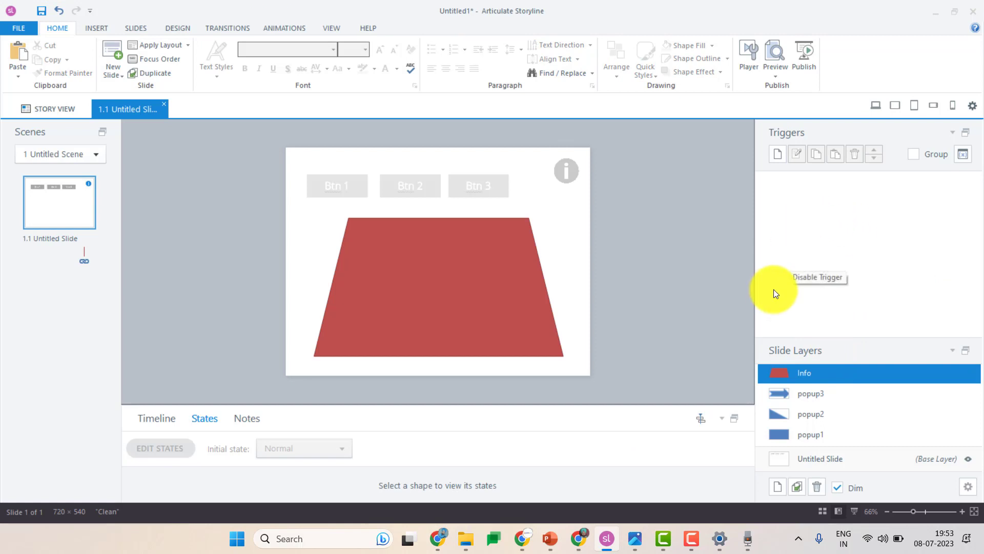
{"action": "left_click", "coordinate": [830, 459]}
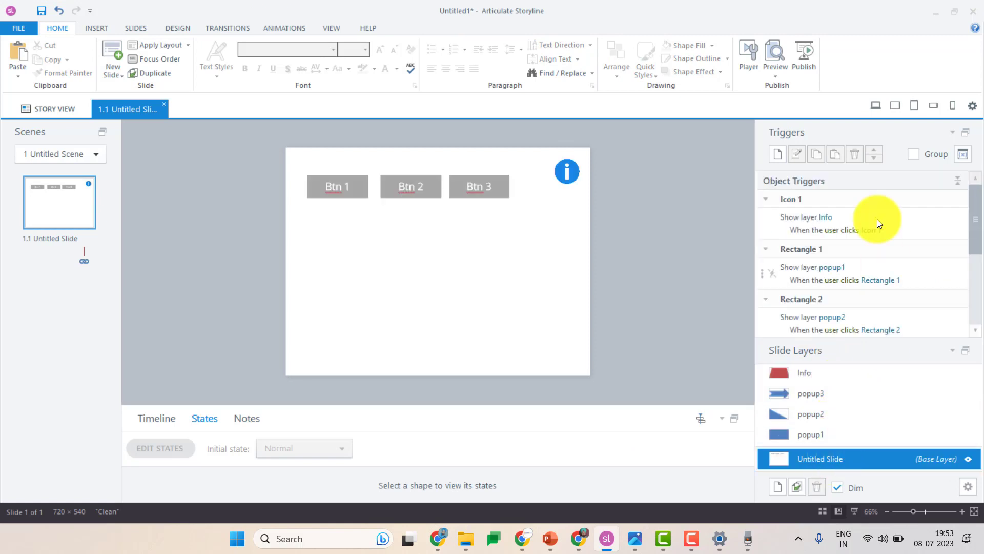
- Start a new trigger on the info icon that sets the info variable to value 1 when the user clicks Icon 1
{"action": "left_click", "coordinate": [572, 174]}
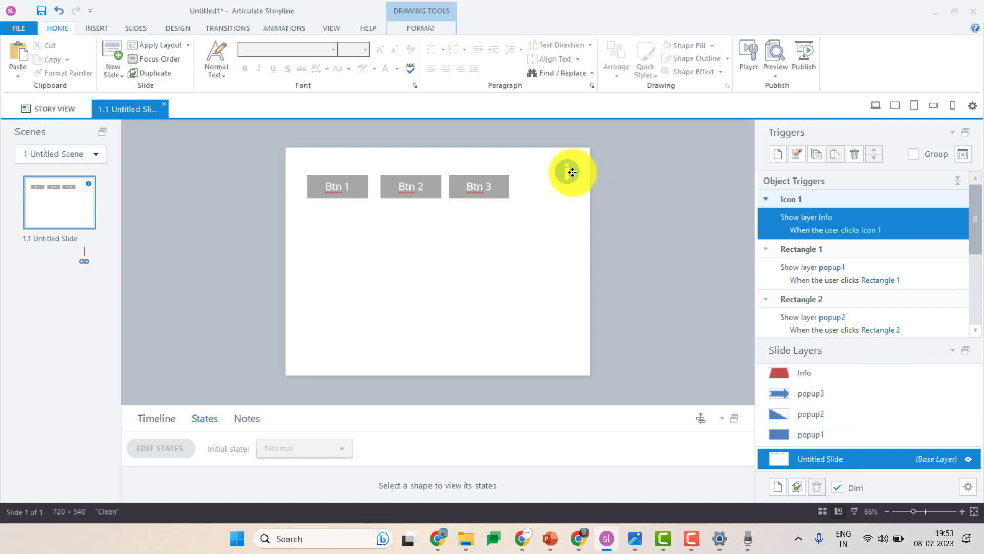
{"action": "left_click", "coordinate": [776, 155]}
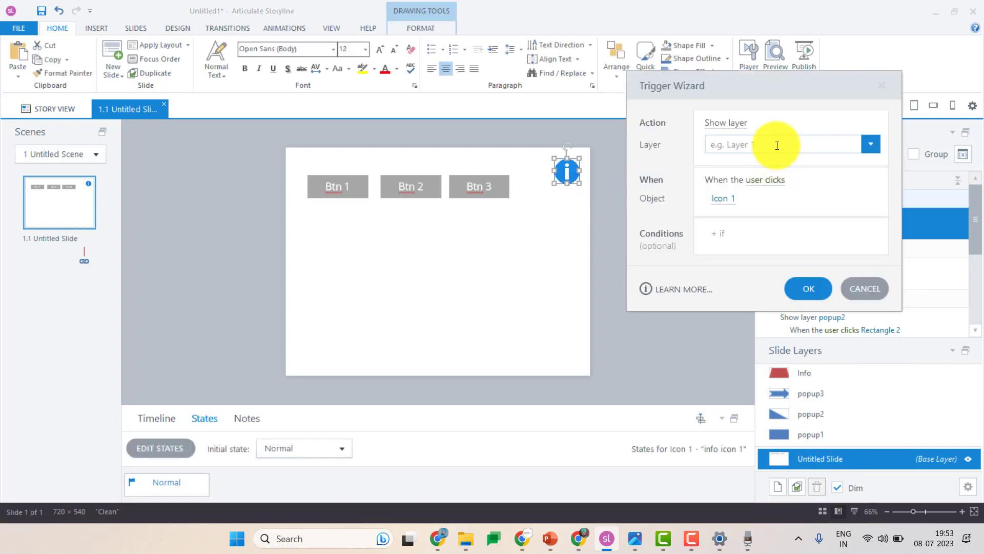
{"action": "left_click", "coordinate": [729, 125]}
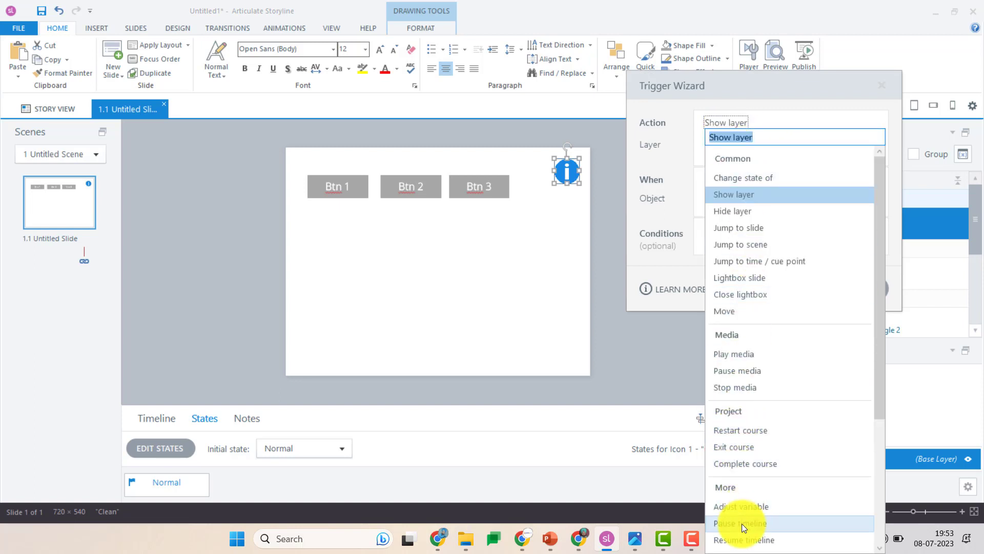
{"action": "left_click", "coordinate": [751, 507]}
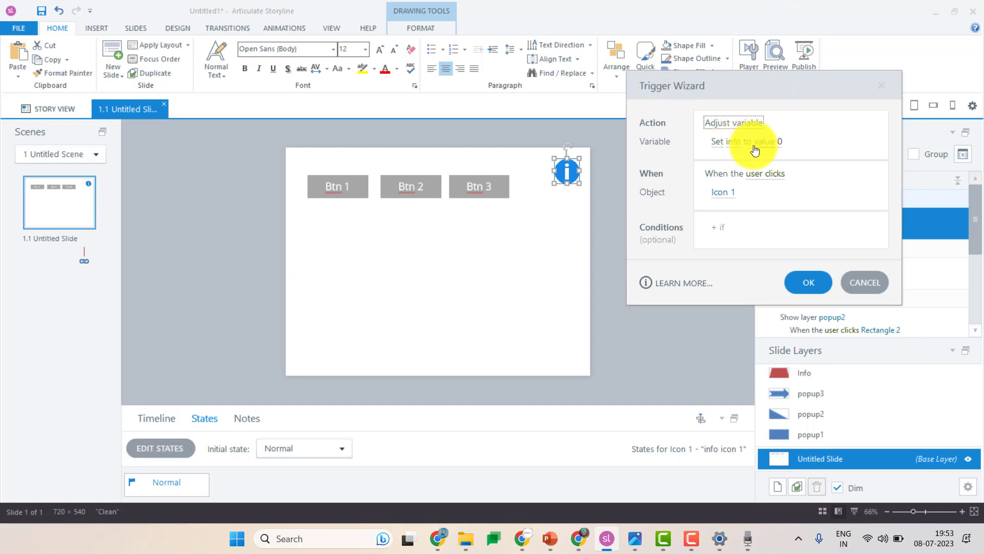
{"action": "left_click", "coordinate": [782, 143]}
{"action": "type", "text": "1"}
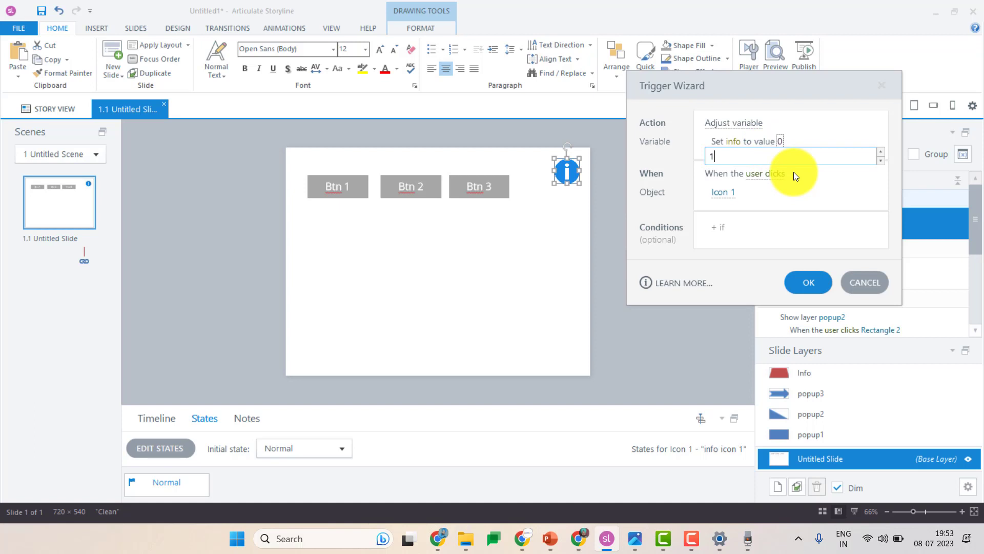
{"action": "left_click", "coordinate": [822, 189]}
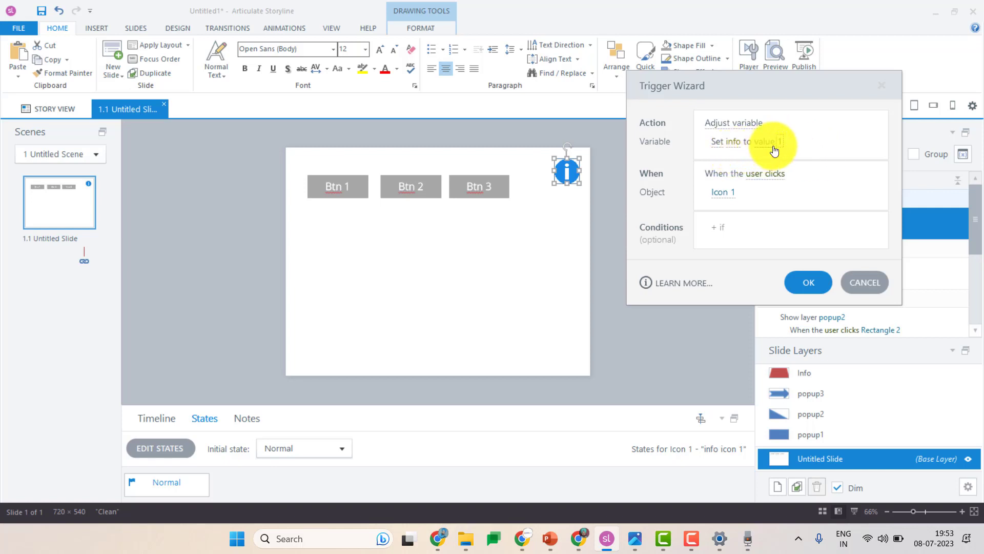
- Try the Add, Divide, Multiply and Subtract operators for the info variable in the trigger and return to Set
{"action": "left_click", "coordinate": [717, 149]}
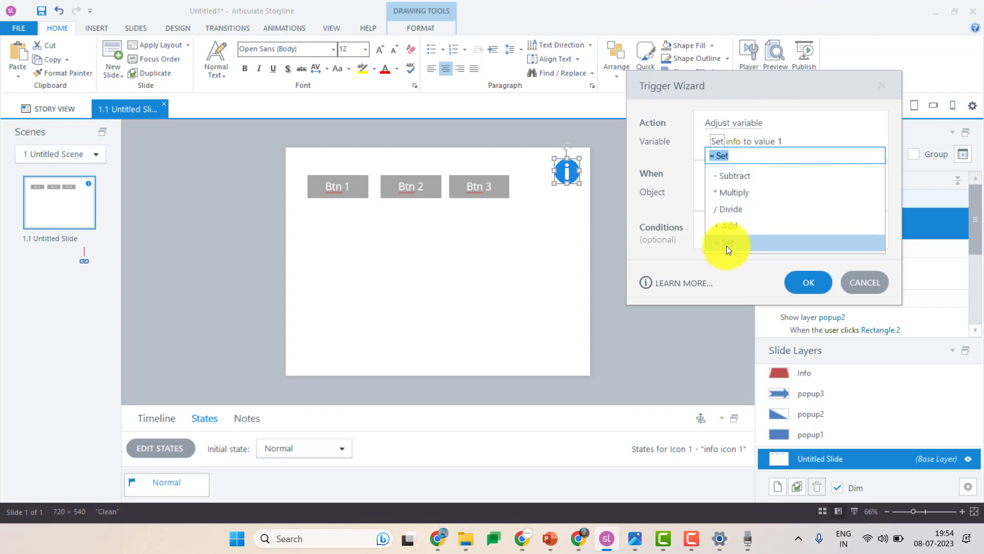
{"action": "left_click", "coordinate": [813, 277]}
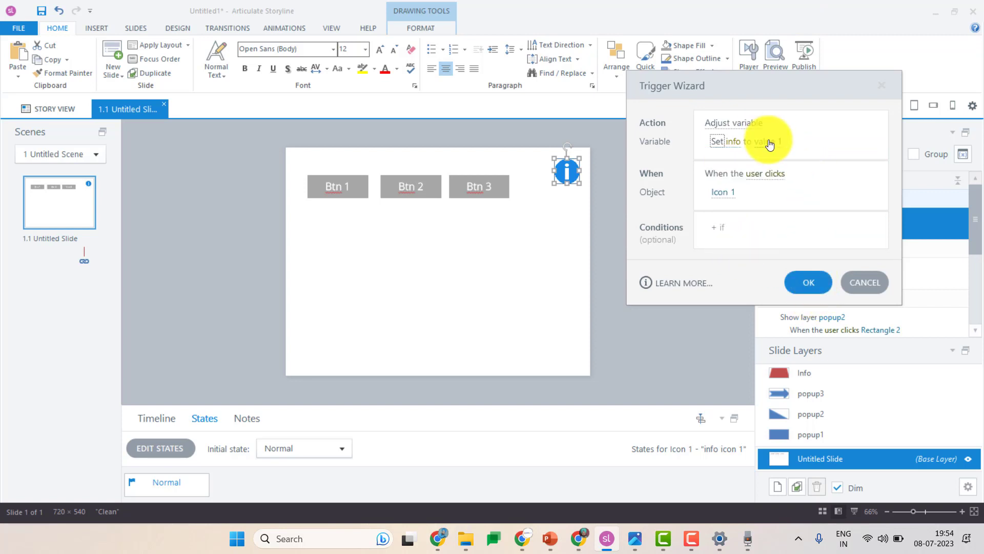
{"action": "left_click", "coordinate": [715, 141]}
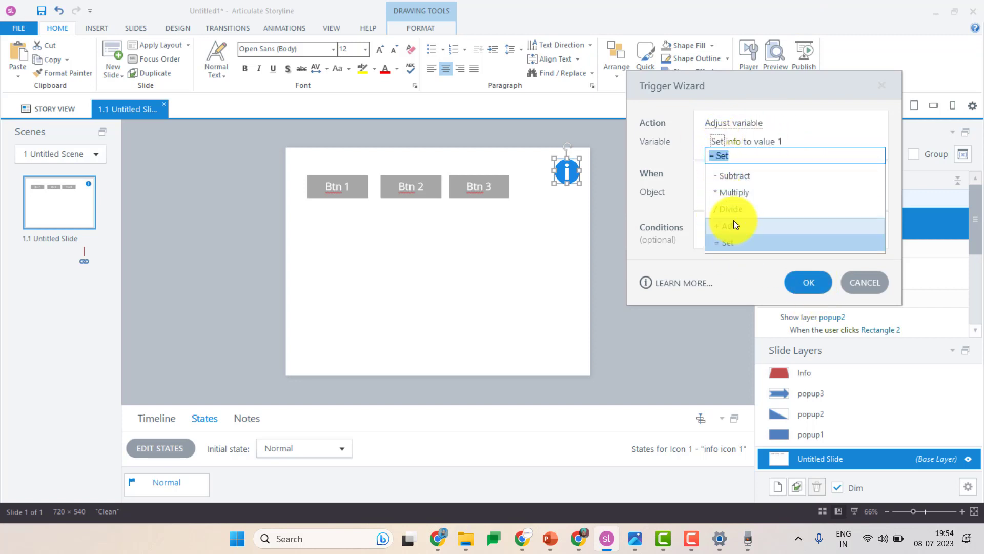
{"action": "left_click", "coordinate": [734, 224]}
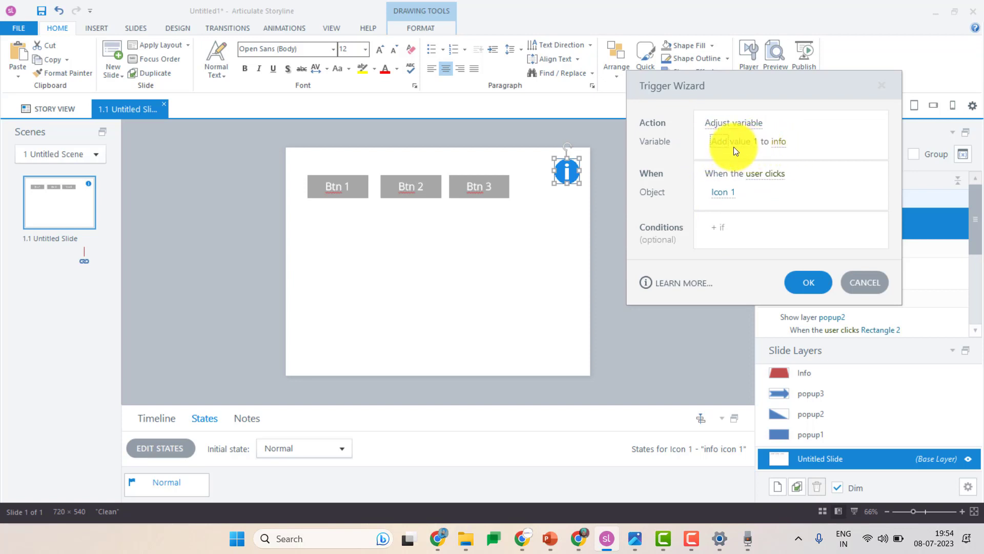
{"action": "left_click", "coordinate": [717, 145]}
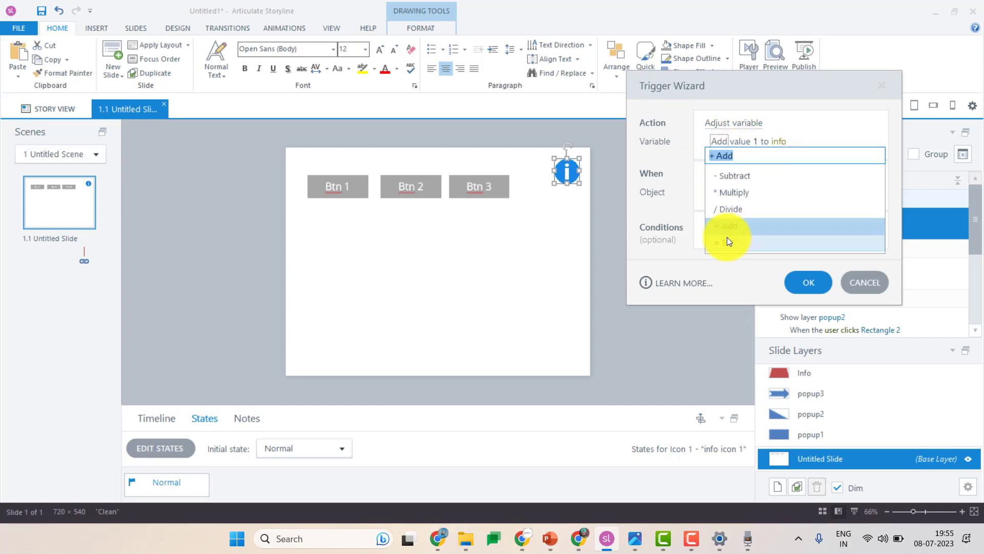
{"action": "left_click", "coordinate": [727, 239]}
{"action": "left_click", "coordinate": [717, 142]}
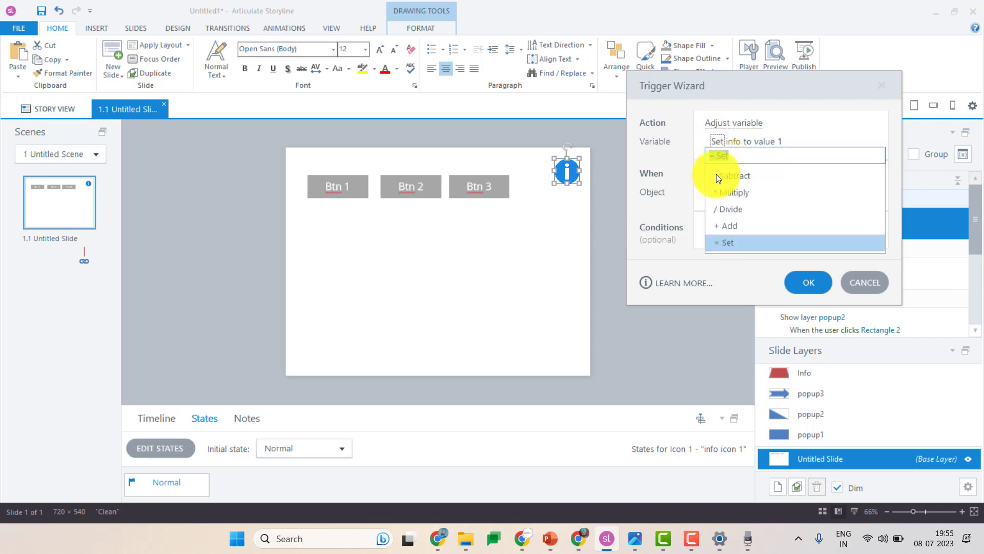
{"action": "left_click", "coordinate": [727, 207]}
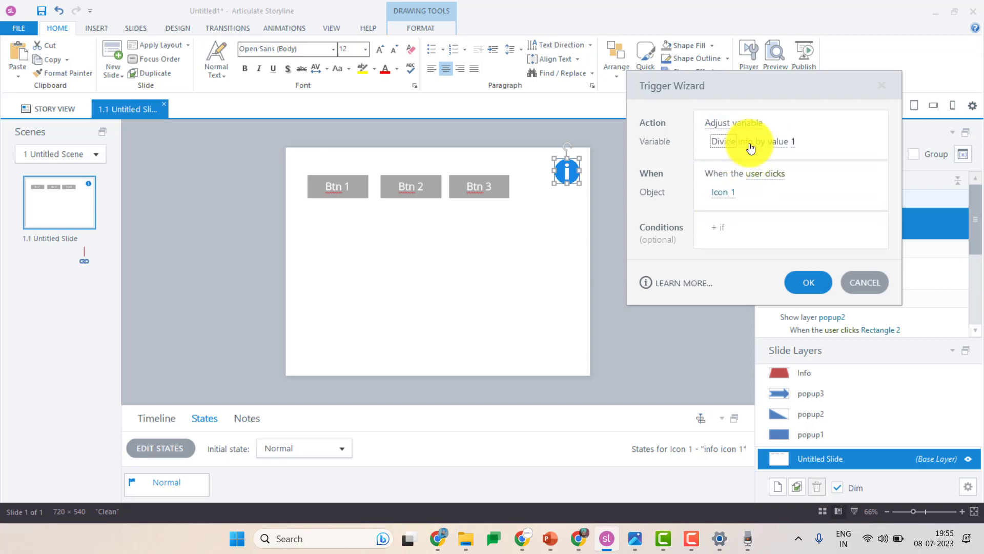
{"action": "left_click", "coordinate": [720, 141]}
{"action": "left_click", "coordinate": [722, 192]}
{"action": "left_click", "coordinate": [719, 143]}
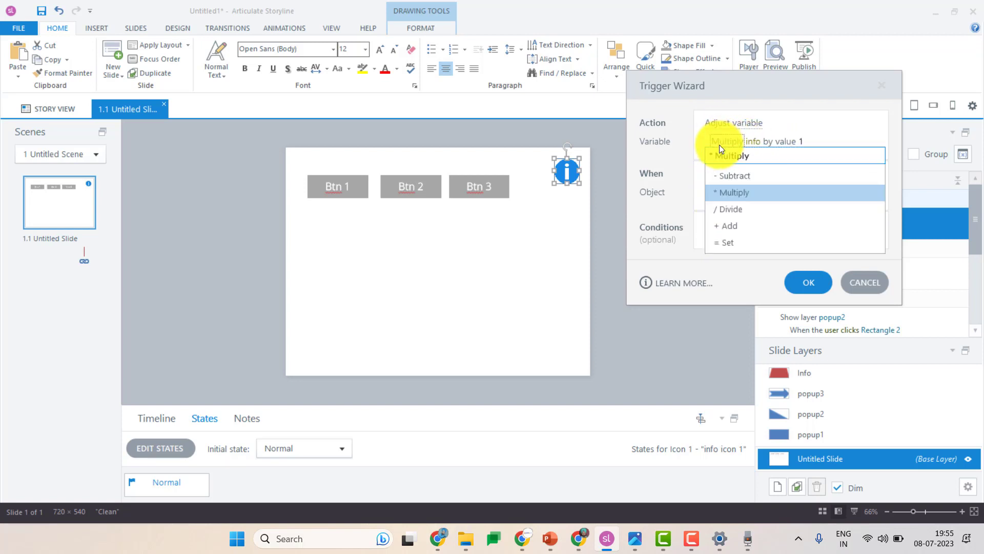
{"action": "left_click", "coordinate": [724, 177]}
{"action": "left_click", "coordinate": [722, 144]}
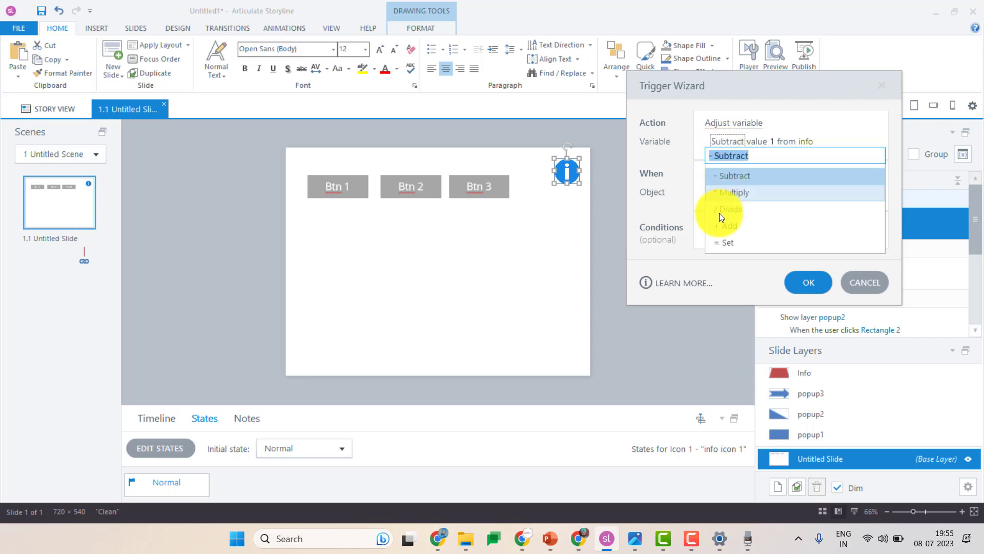
{"action": "left_click", "coordinate": [725, 245]}
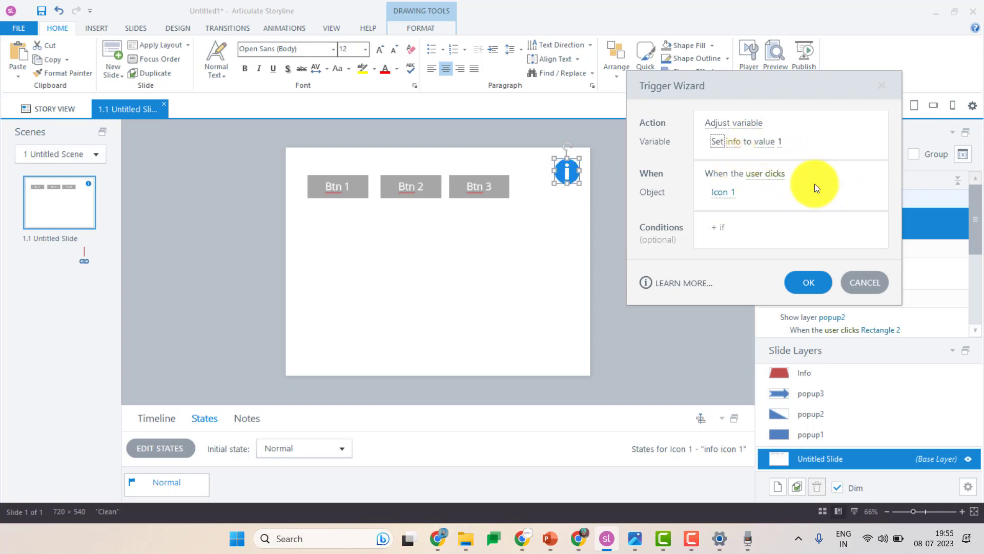
- Save the info icon's variable trigger and deselect the icon
{"action": "left_click", "coordinate": [798, 278]}
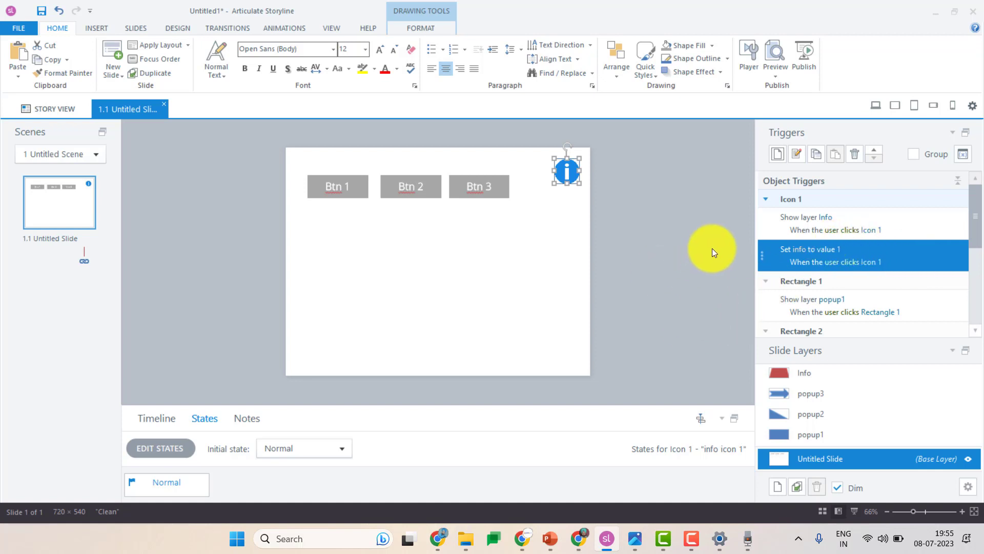
{"action": "left_click", "coordinate": [689, 237]}
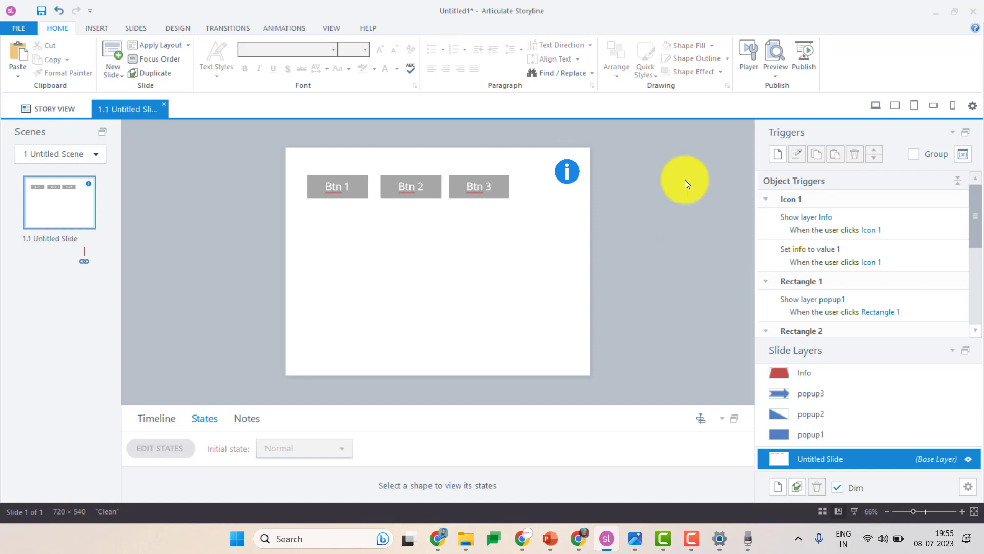
- Add a small text box above Btn 1 and insert a reference to the info variable in it
{"action": "left_click", "coordinate": [97, 26]}
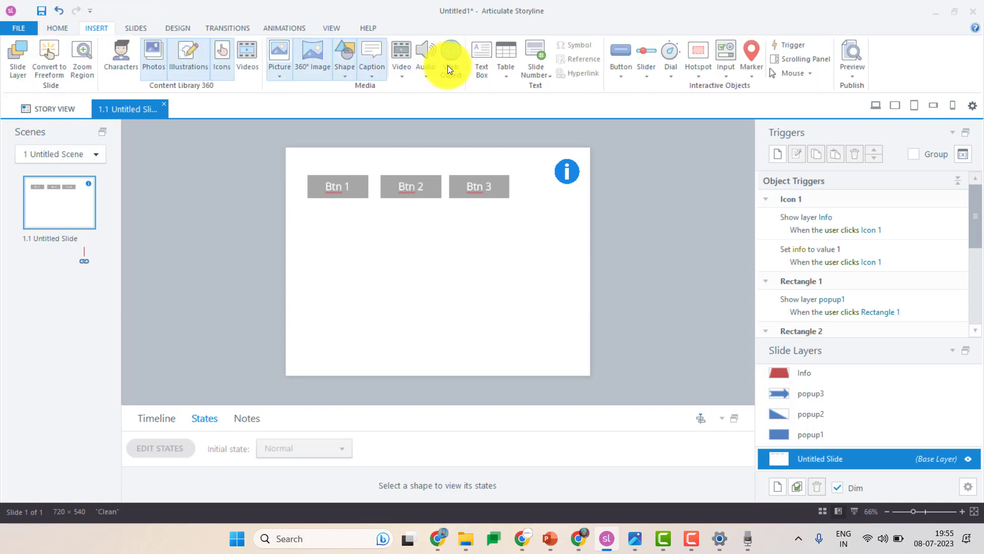
{"action": "left_click", "coordinate": [480, 60]}
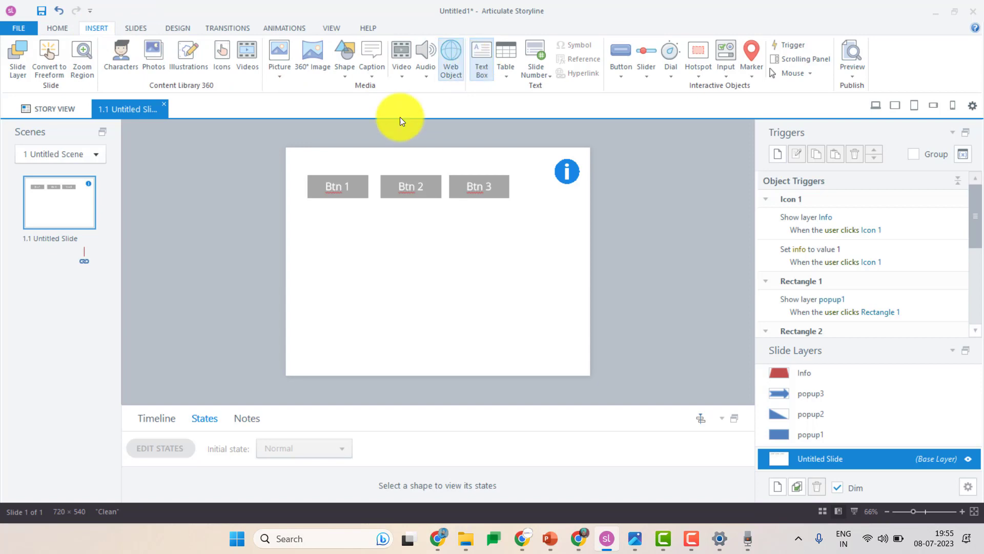
{"action": "left_click_drag", "start_coordinate": [320, 156], "coordinate": [368, 165]}
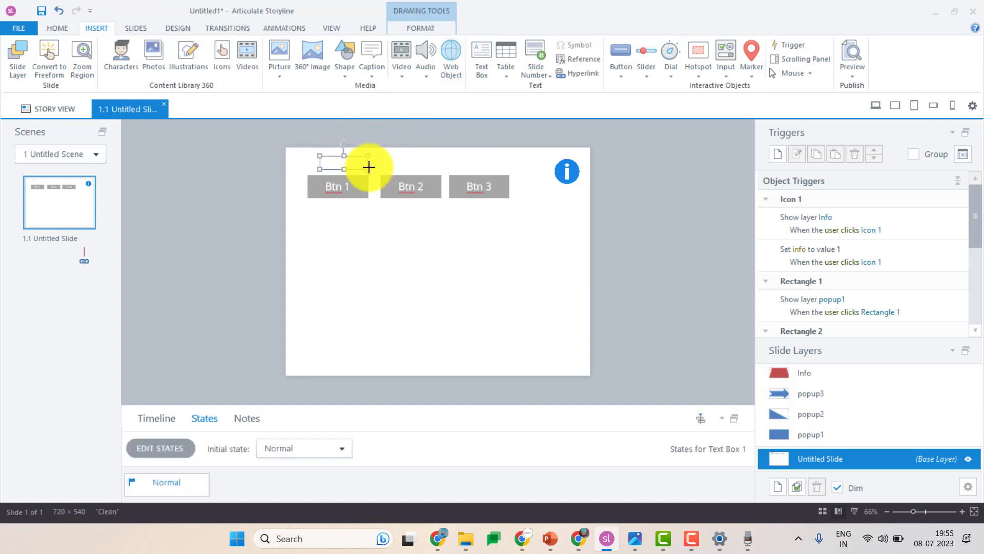
{"action": "left_click", "coordinate": [100, 30]}
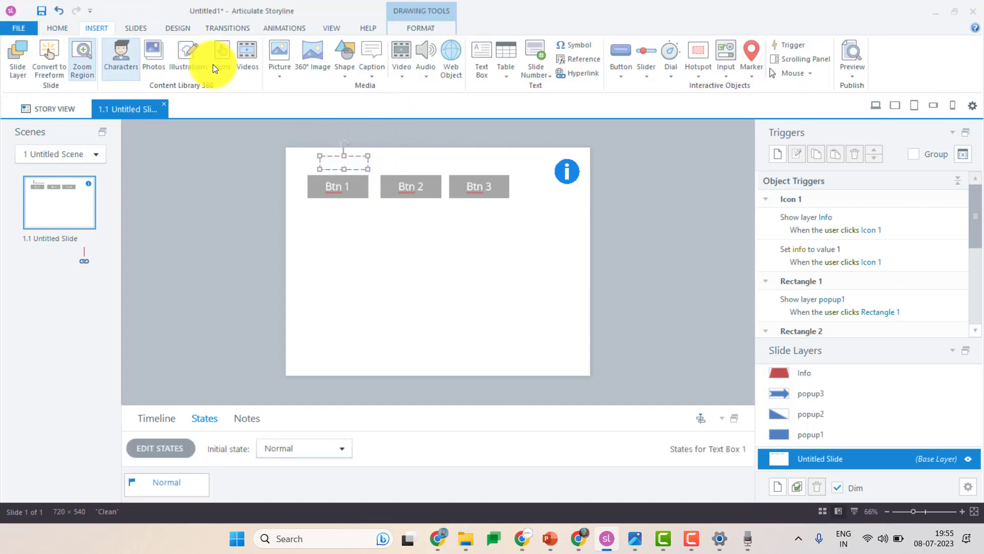
{"action": "left_click", "coordinate": [575, 57]}
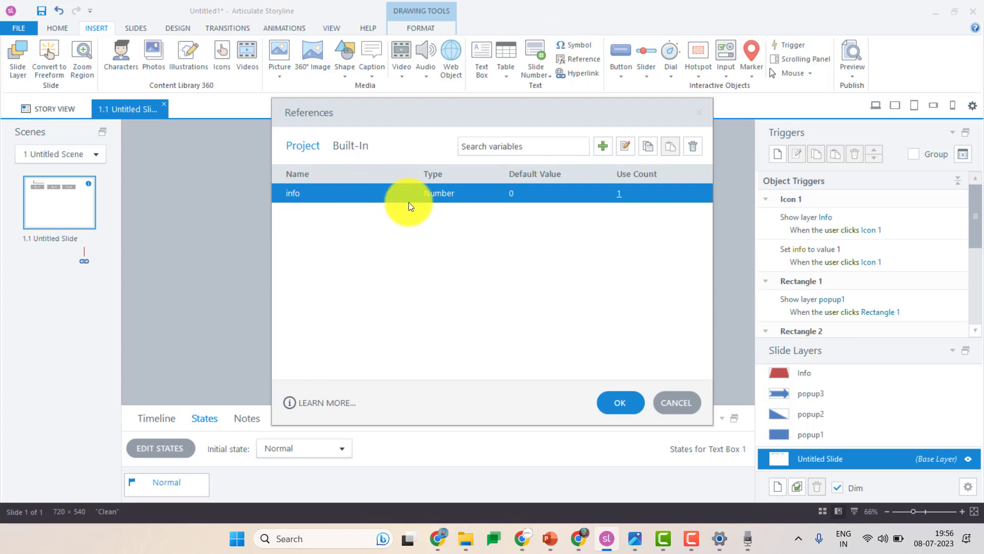
{"action": "left_click", "coordinate": [620, 401]}
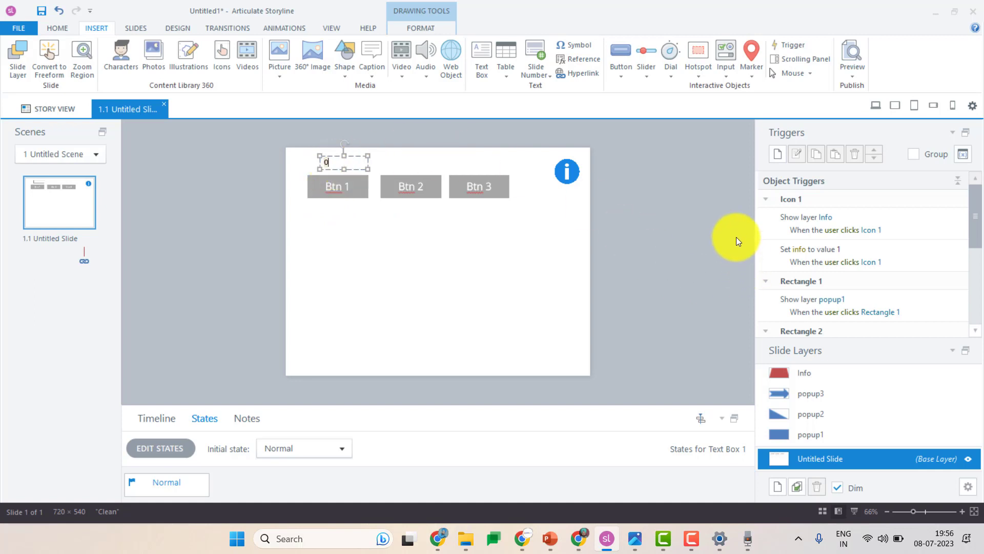
- Preview the slide, test how the info icon changes the variable shown above Btn 1, and close the preview
{"action": "left_click", "coordinate": [875, 106]}
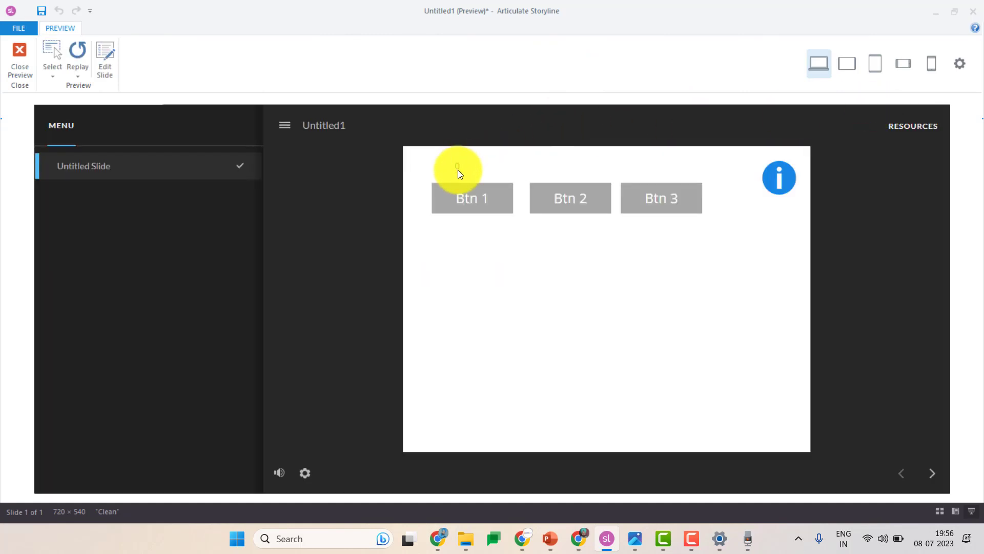
{"action": "left_click", "coordinate": [789, 185]}
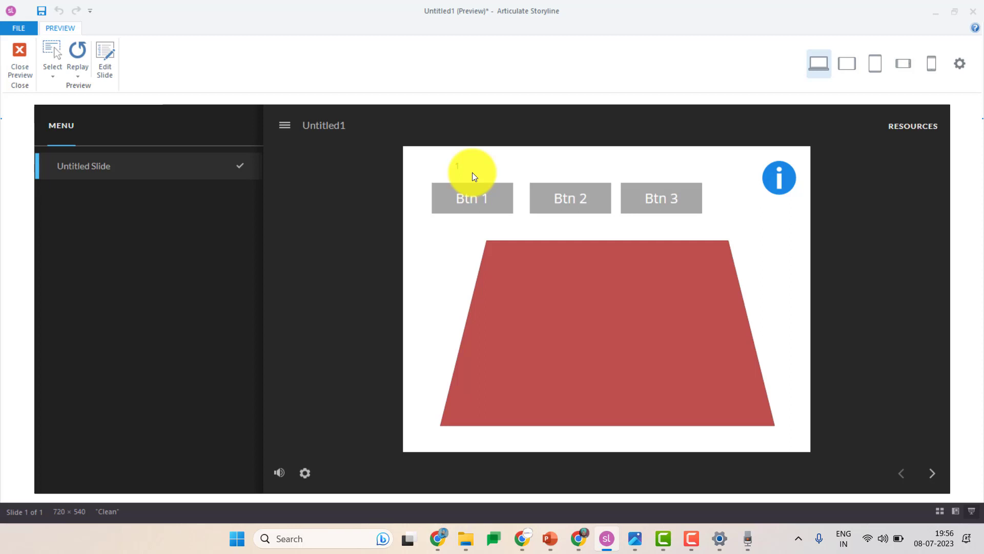
{"action": "left_click", "coordinate": [79, 69]}
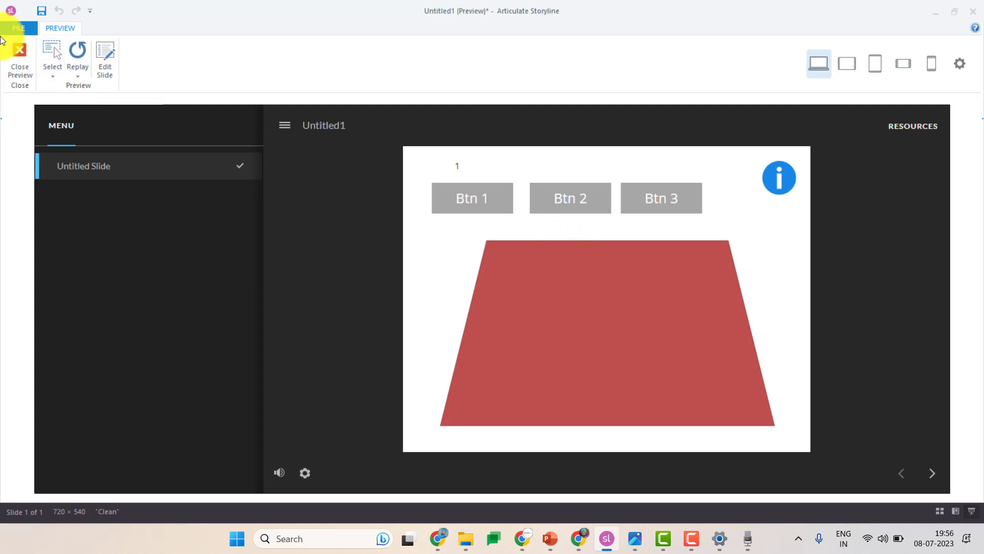
{"action": "left_click", "coordinate": [20, 57]}
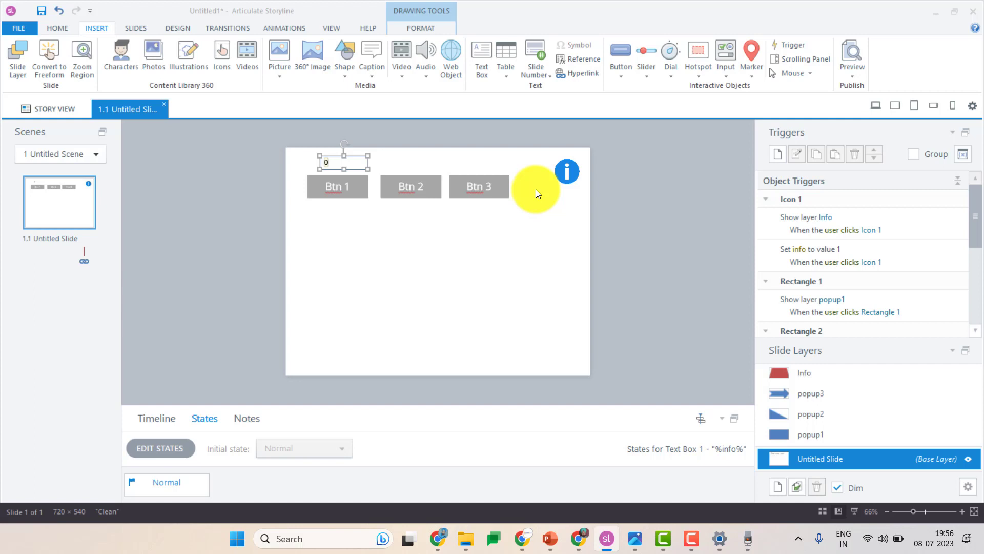
- Create a trigger for Btn 1 that changes its own state to Normal
{"action": "left_click", "coordinate": [352, 188]}
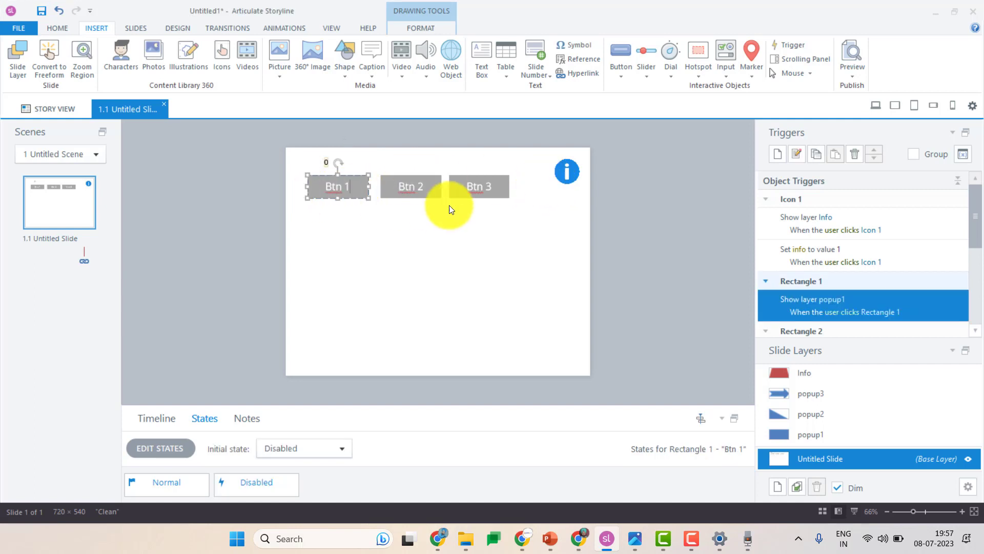
{"action": "left_click", "coordinate": [783, 157]}
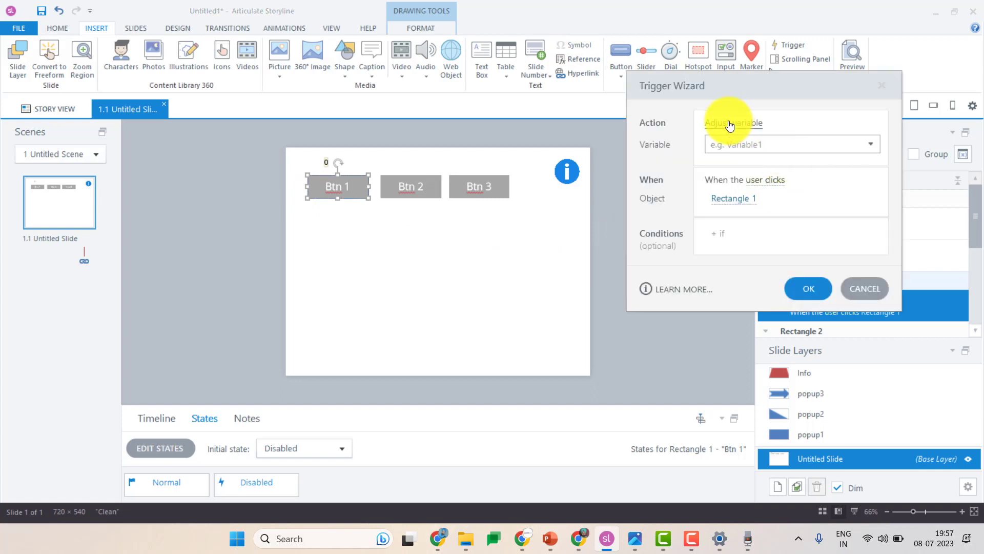
{"action": "left_click", "coordinate": [866, 287]}
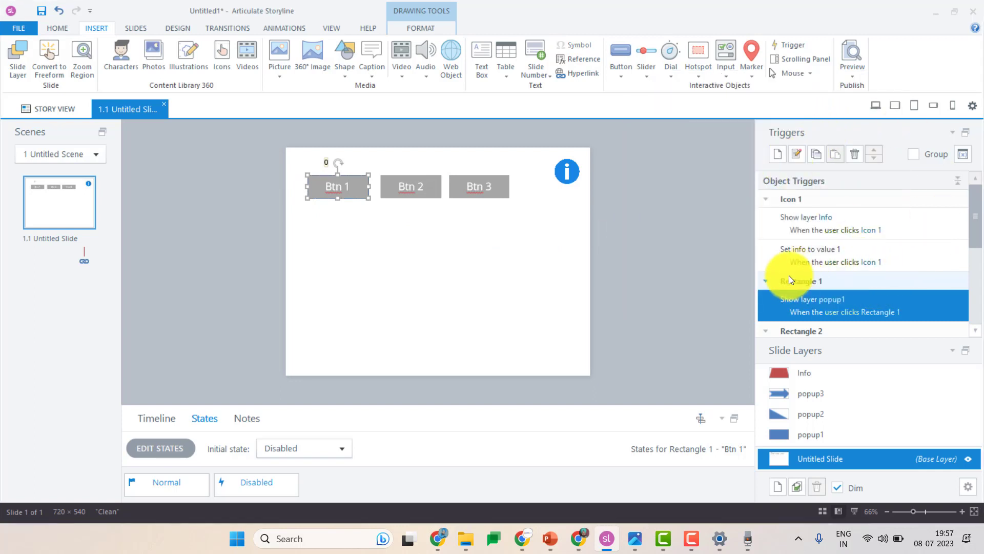
{"action": "left_click", "coordinate": [780, 155]}
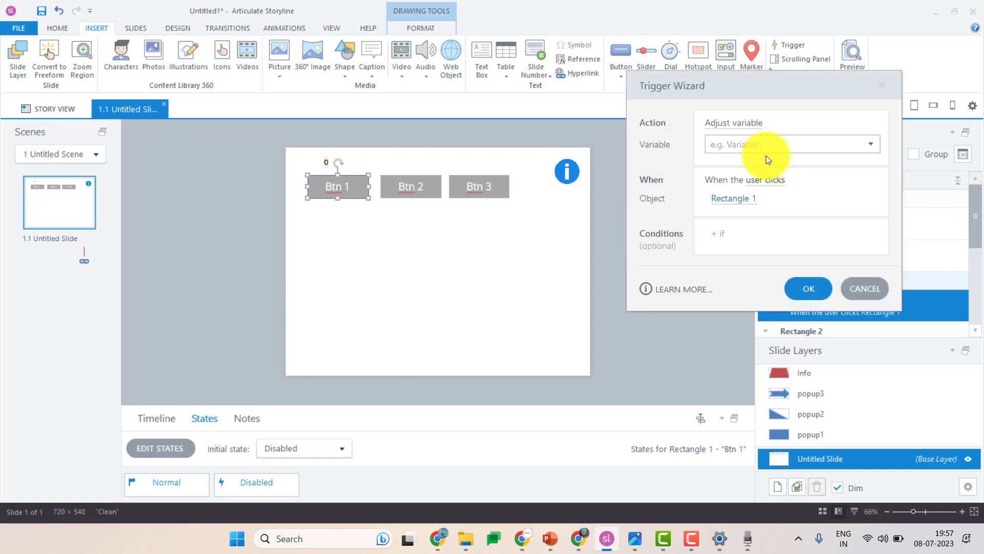
{"action": "left_click", "coordinate": [738, 125]}
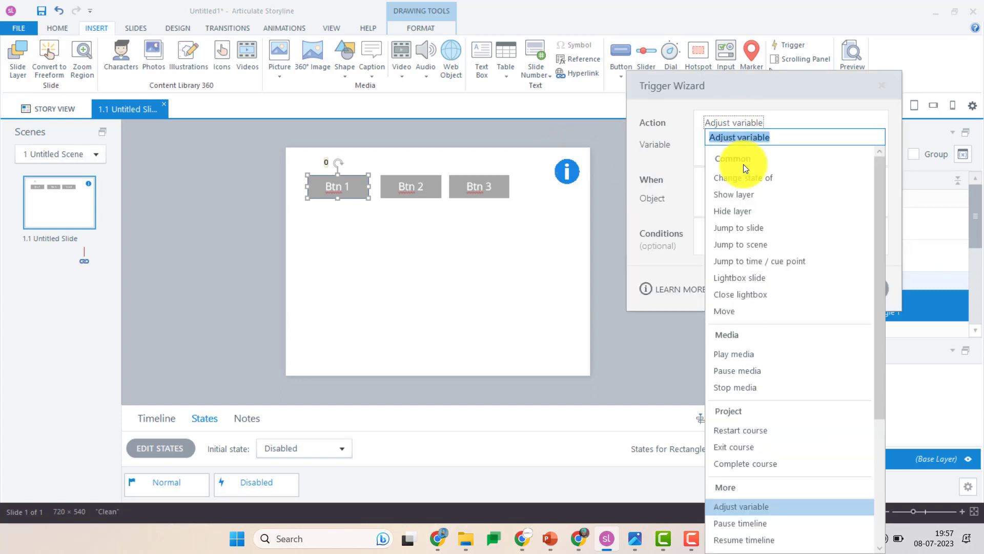
{"action": "left_click", "coordinate": [746, 177]}
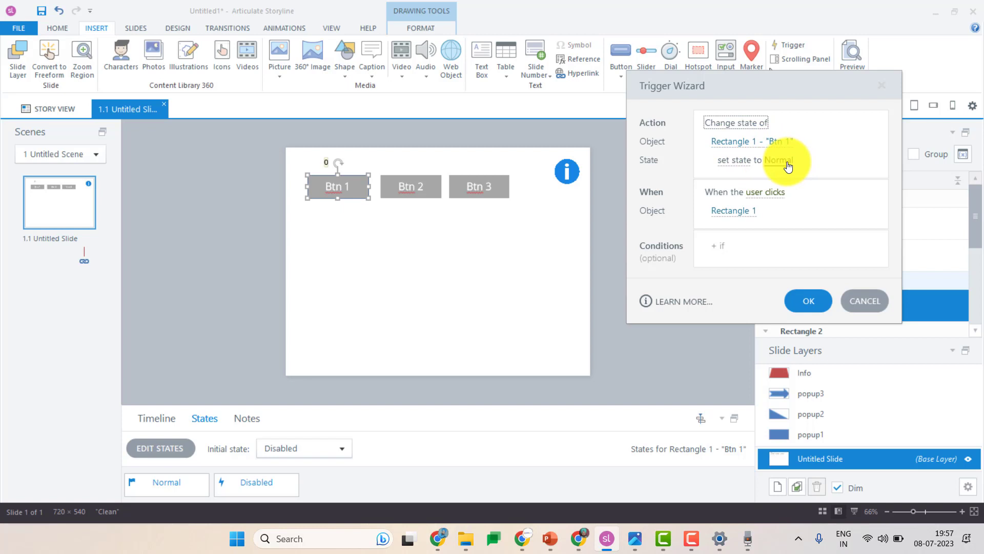
- Make Btn 1's state trigger run when the info variable changes
{"action": "left_click", "coordinate": [774, 198]}
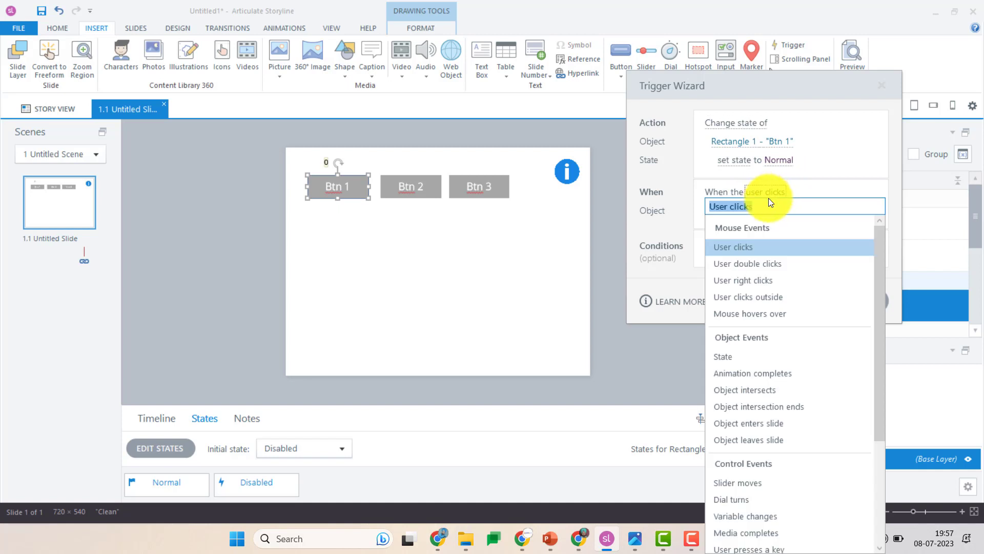
{"action": "left_click", "coordinate": [818, 193]}
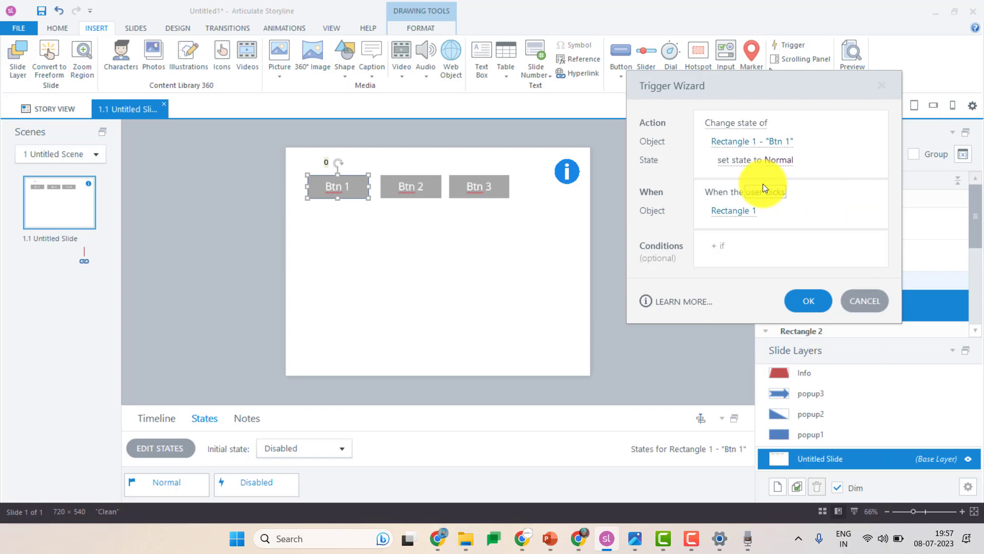
{"action": "left_click", "coordinate": [763, 189]}
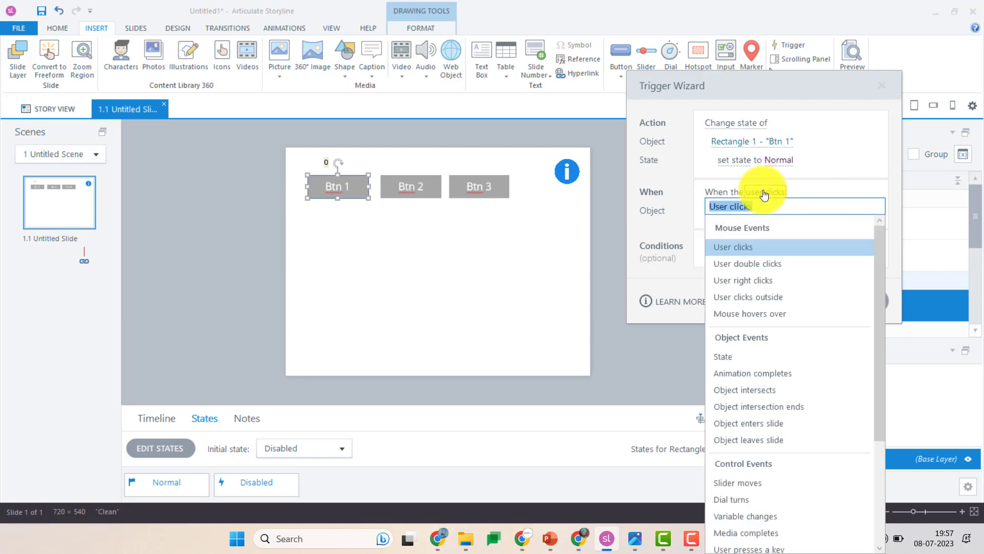
{"action": "left_click", "coordinate": [756, 516]}
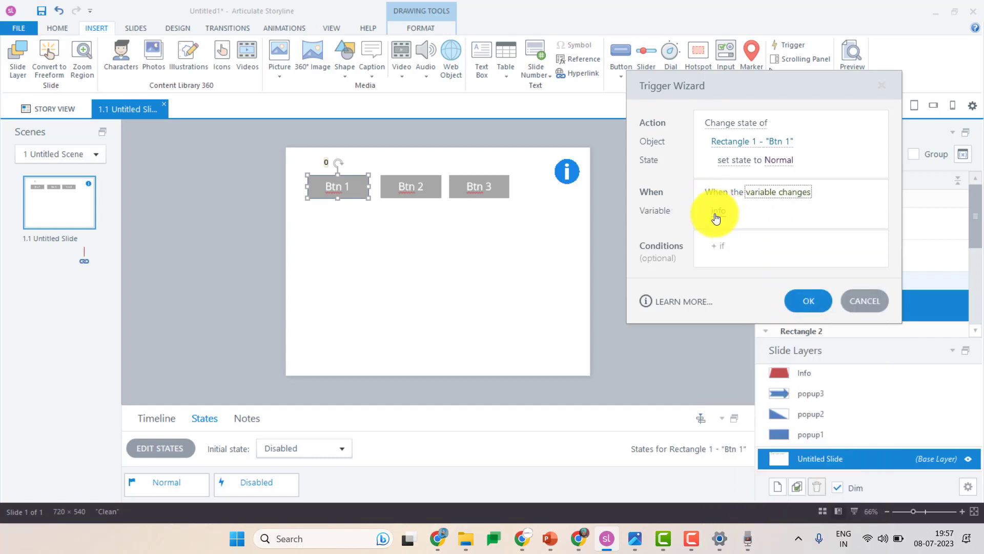
- Add the condition that info equals value 1 to Btn 1's state trigger and save the trigger
{"action": "left_click", "coordinate": [725, 242]}
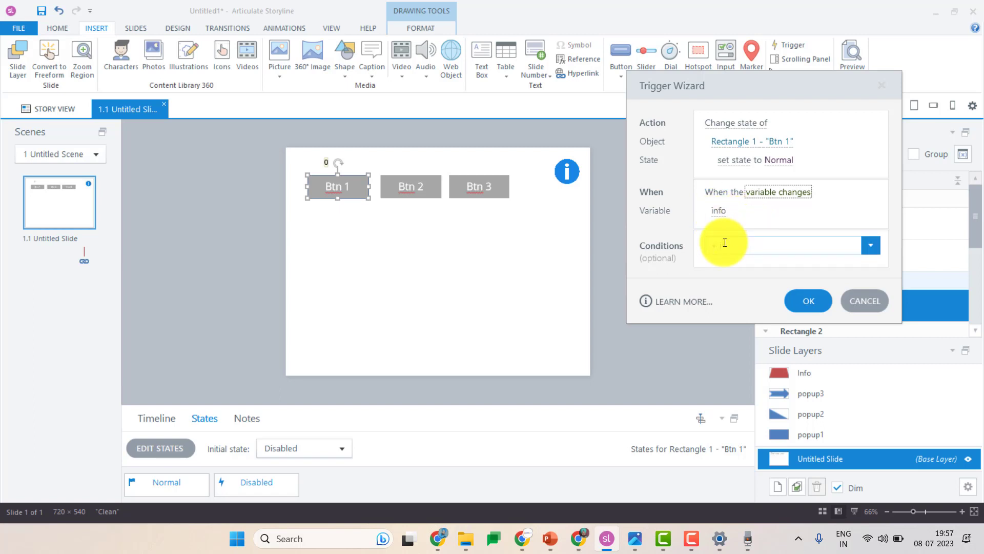
{"action": "left_click", "coordinate": [725, 242]}
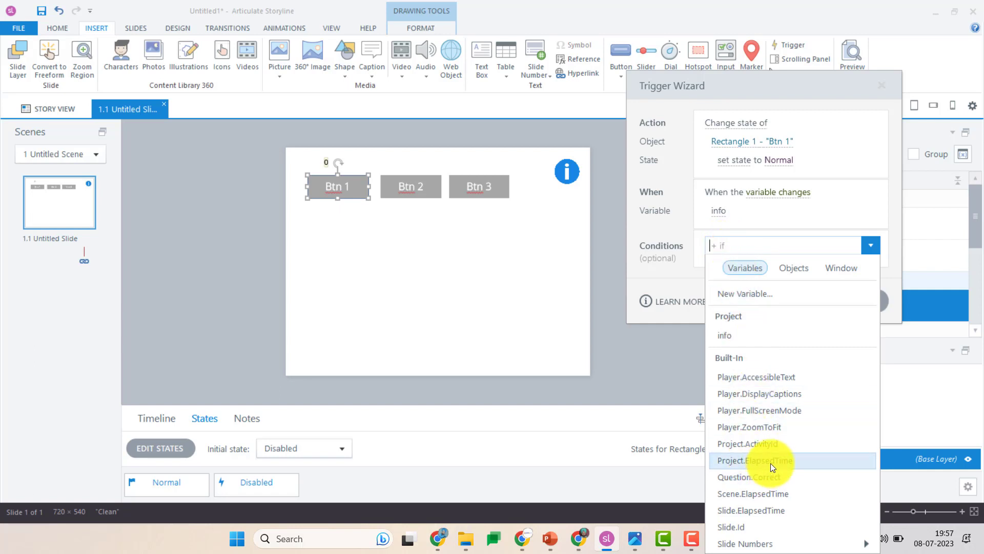
{"action": "left_click", "coordinate": [732, 336]}
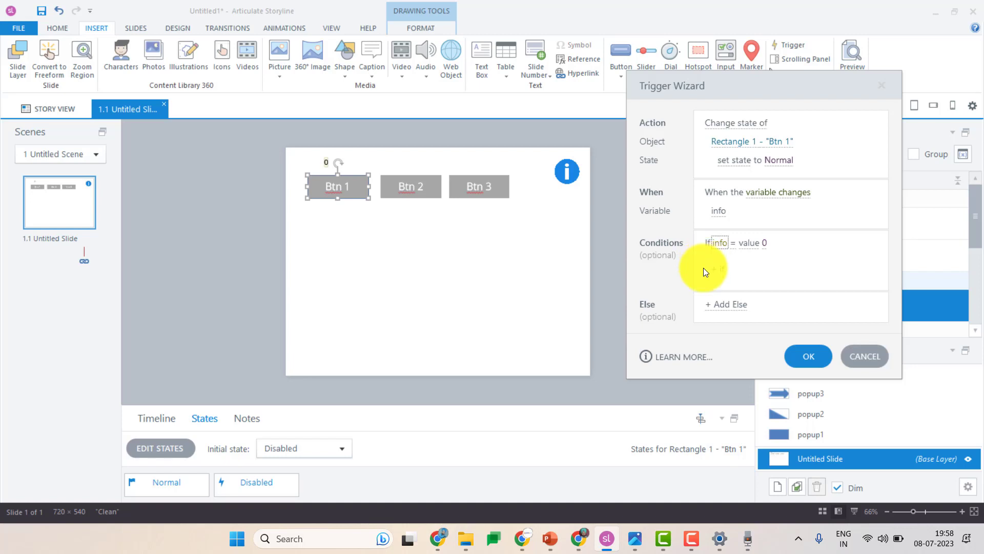
{"action": "left_click", "coordinate": [766, 241]}
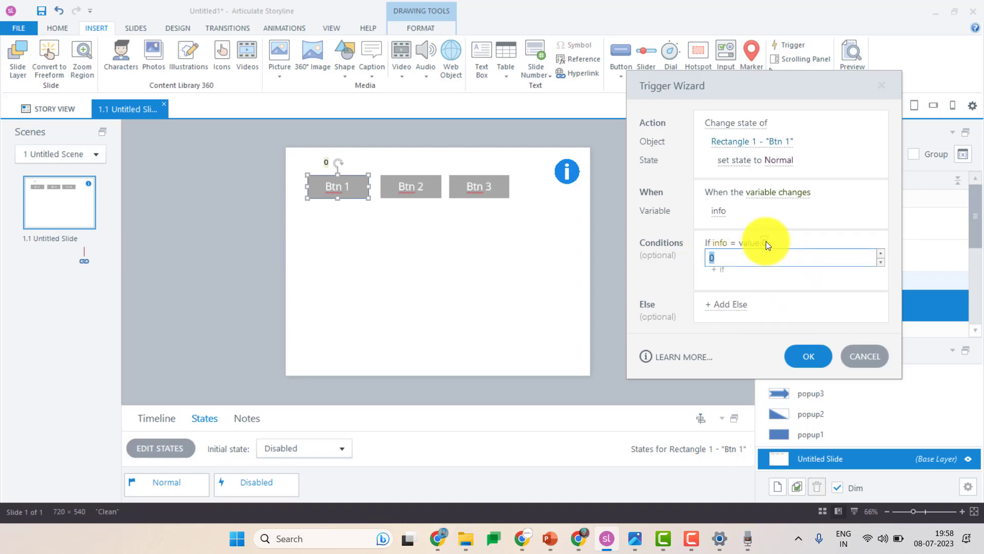
{"action": "type", "text": "1"}
{"action": "left_click", "coordinate": [809, 285]}
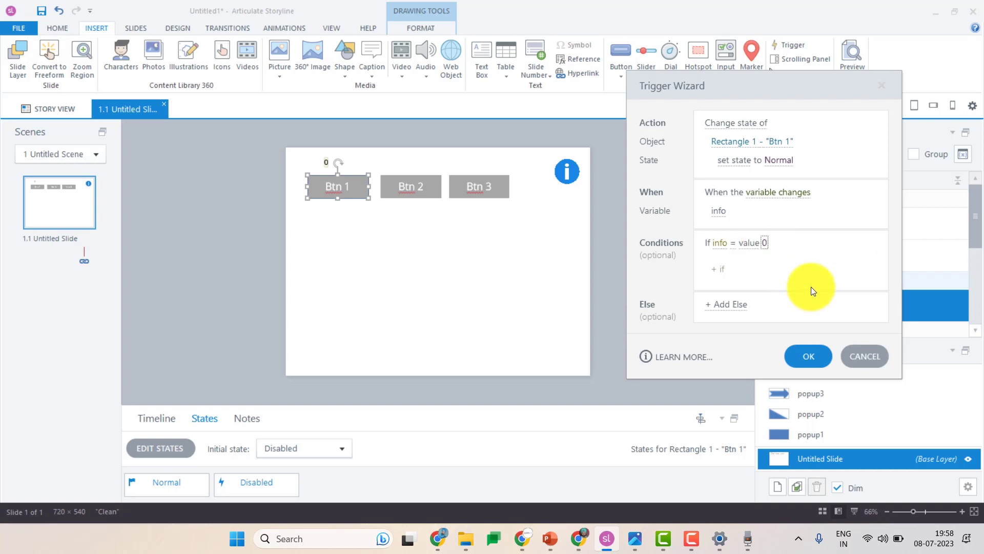
{"action": "left_click", "coordinate": [811, 353]}
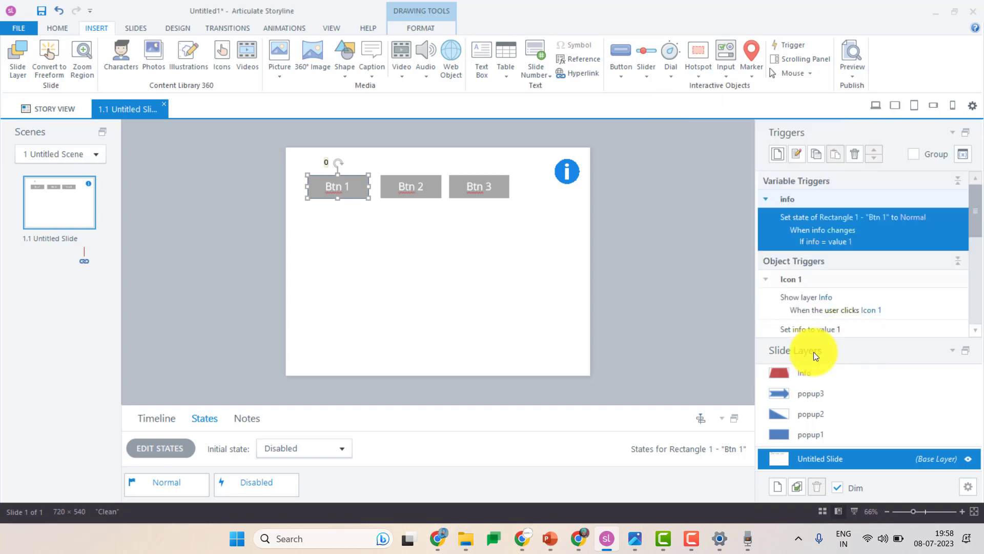
- Preview the slide, test how the info icon affects Btn 1, and close the preview
{"action": "left_click", "coordinate": [875, 107]}
{"action": "left_click", "coordinate": [779, 176]}
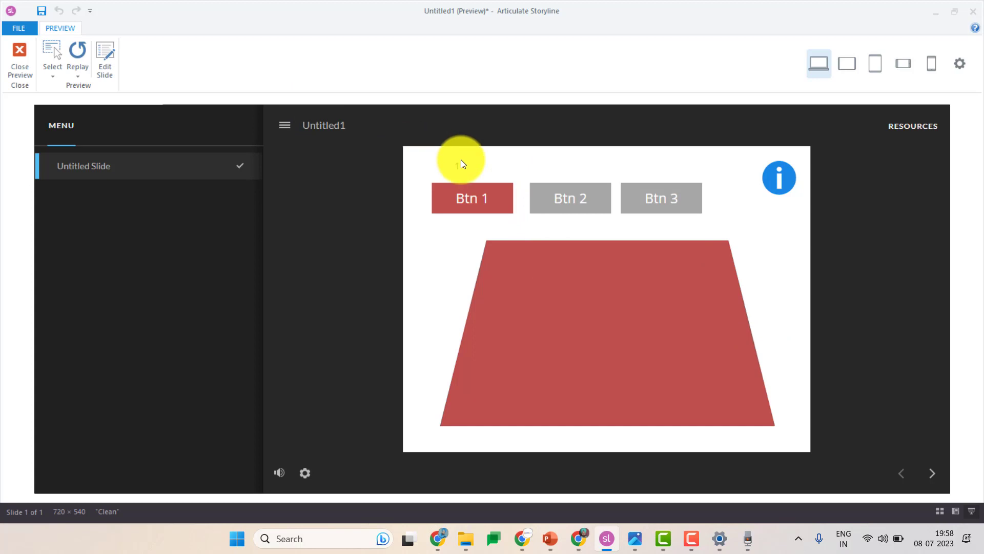
{"action": "left_click", "coordinate": [21, 50]}
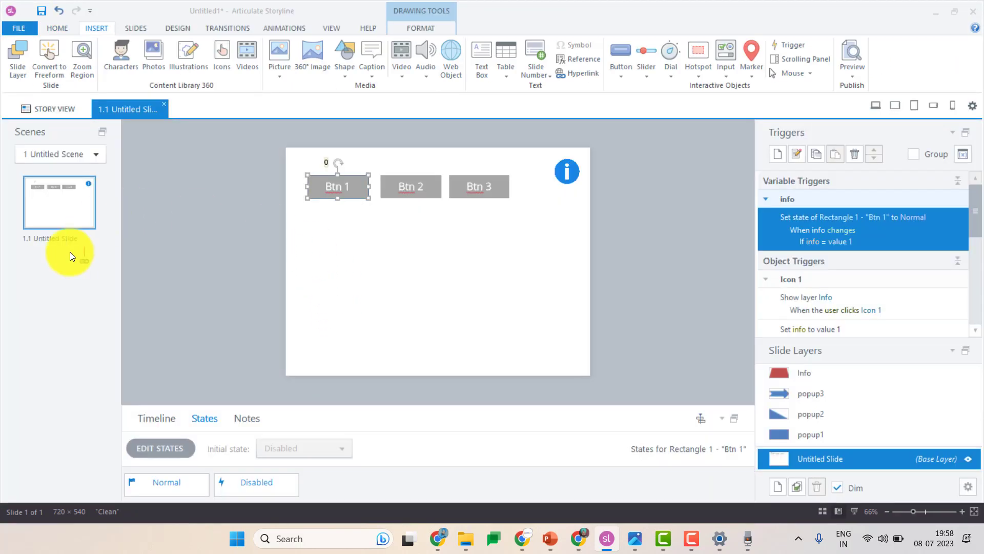
- Duplicate slide 1.1 and delete all objects from the base layer of the copy
{"action": "right_click", "coordinate": [54, 312]}
{"action": "left_click", "coordinate": [51, 213]}
{"action": "right_click", "coordinate": [49, 214]}
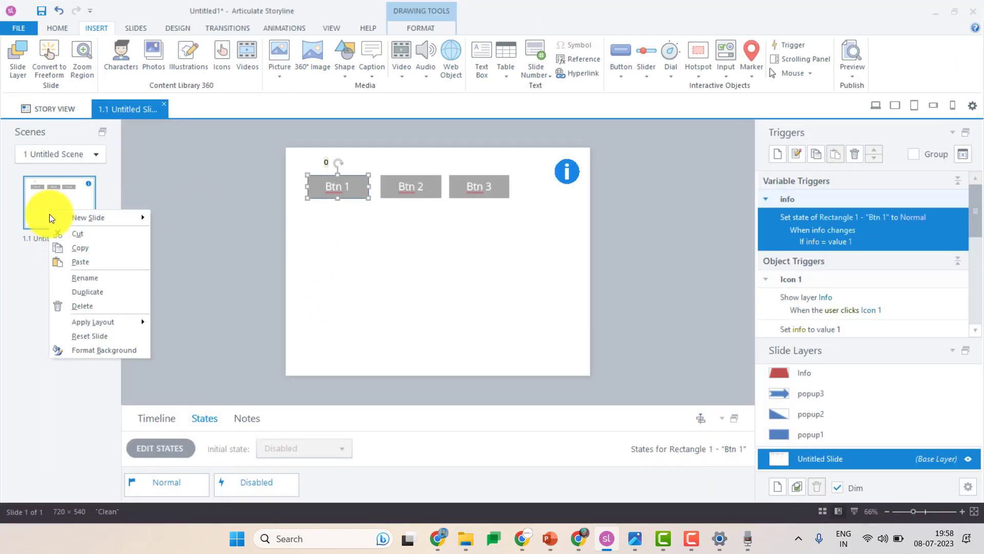
{"action": "left_click", "coordinate": [82, 291]}
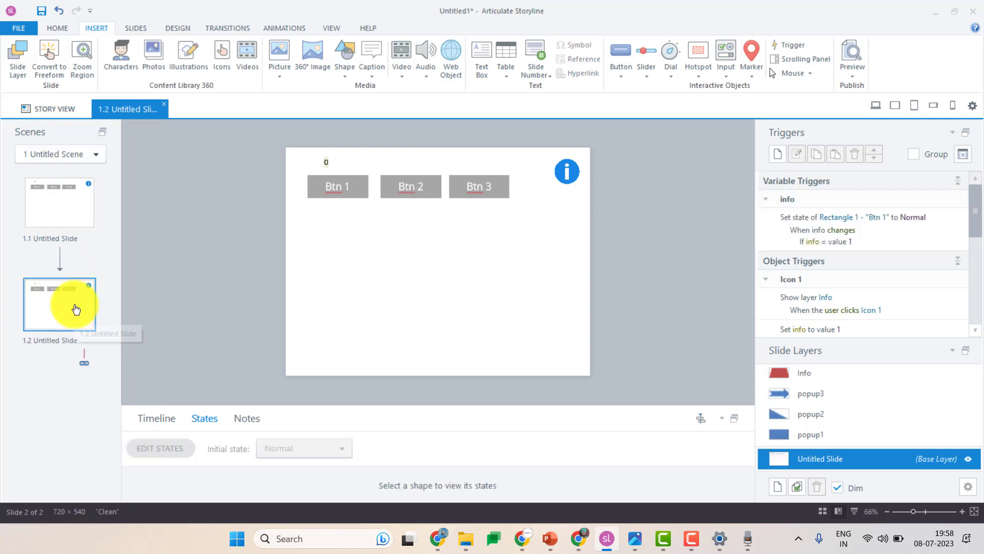
{"action": "key", "text": "ctrl+a"}
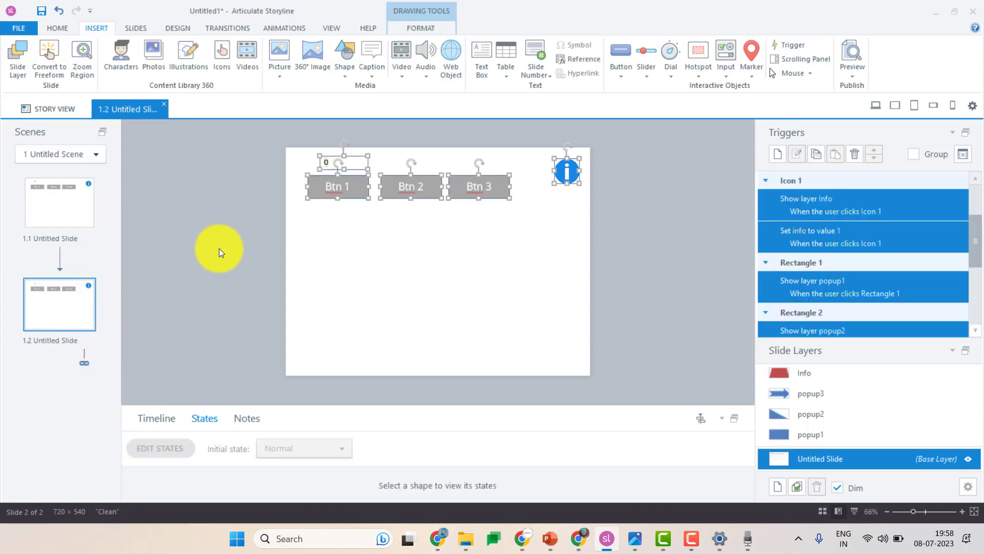
{"action": "key", "text": "Delete"}
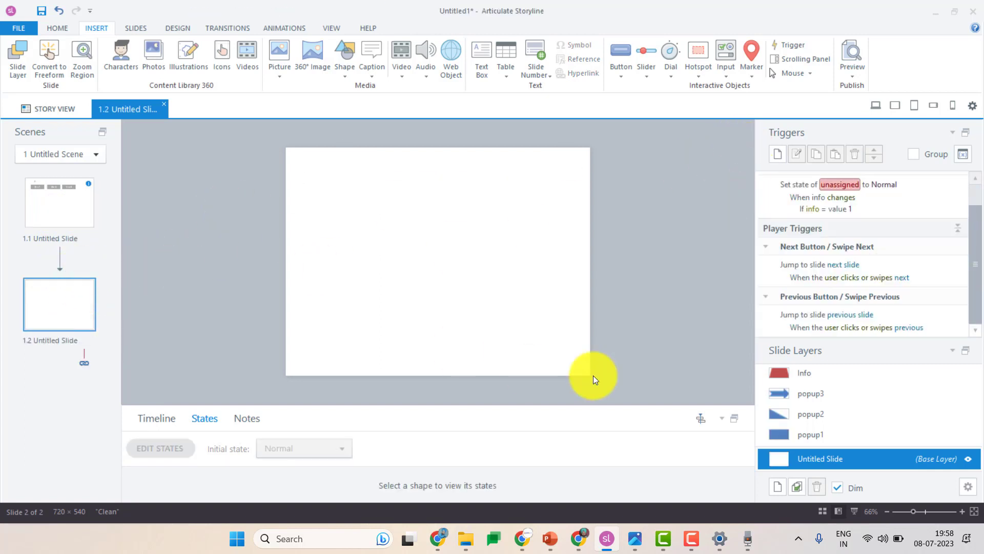
- Preview the scene from slide 1.1, activate the info icon, go to the next slide and back to check Btn 1, and close the preview
{"action": "left_click", "coordinate": [61, 204]}
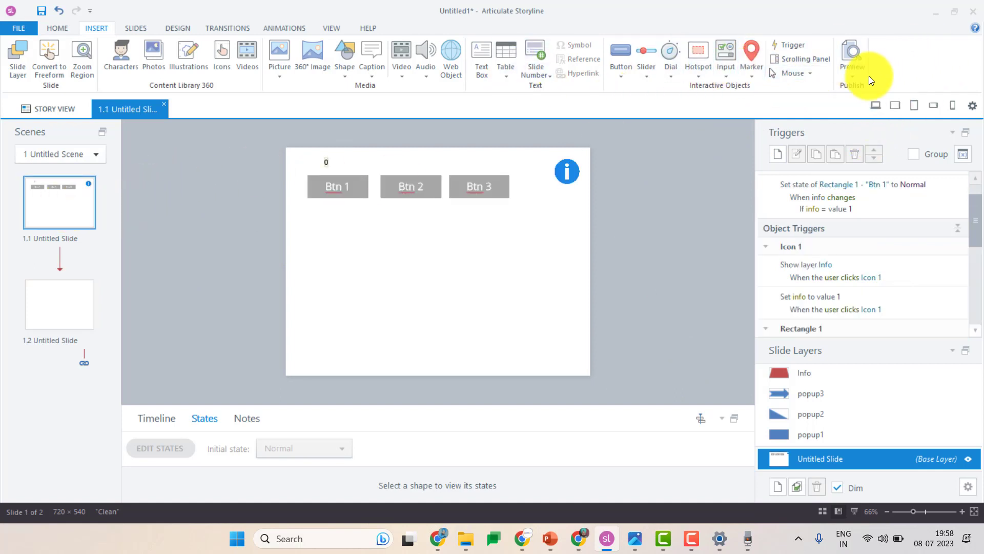
{"action": "left_click", "coordinate": [855, 76]}
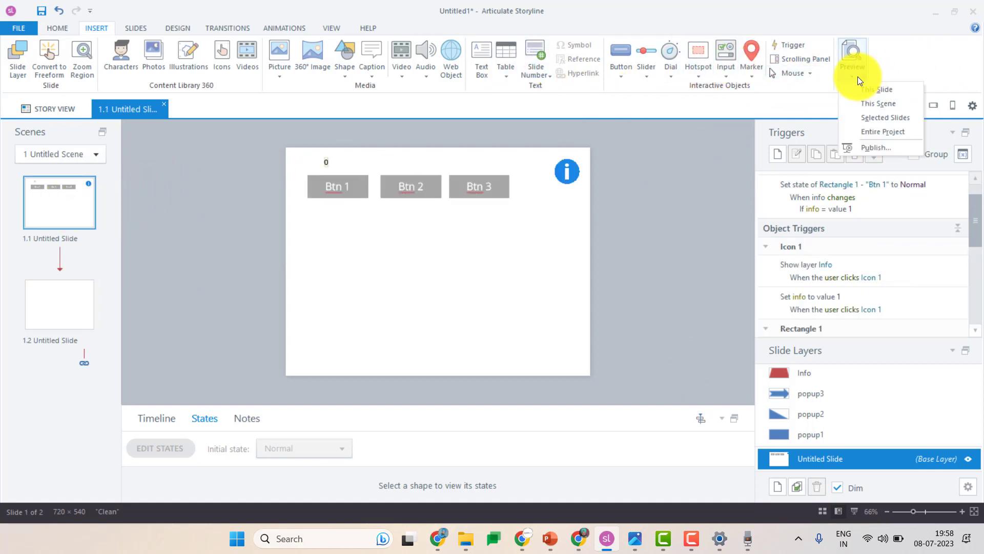
{"action": "left_click", "coordinate": [873, 104]}
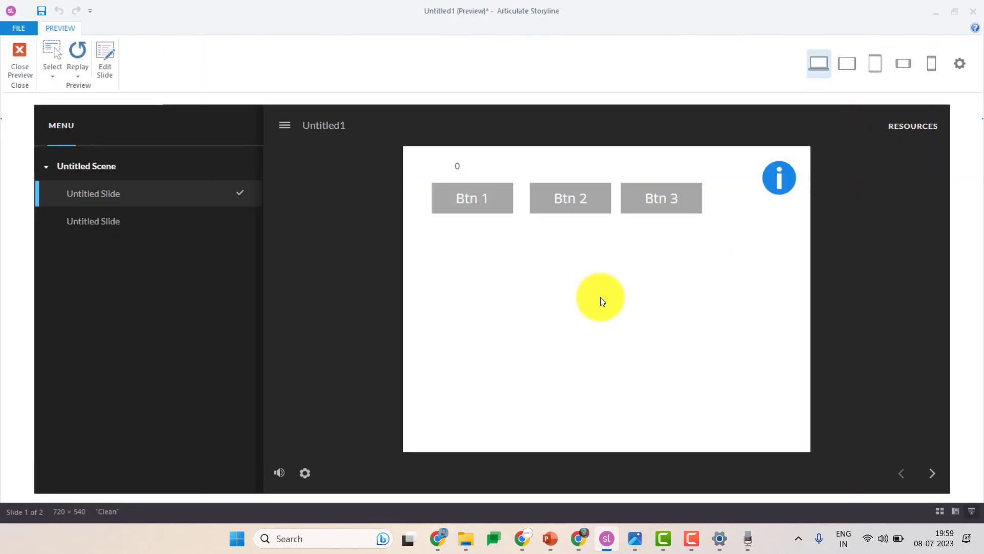
{"action": "left_click", "coordinate": [783, 185]}
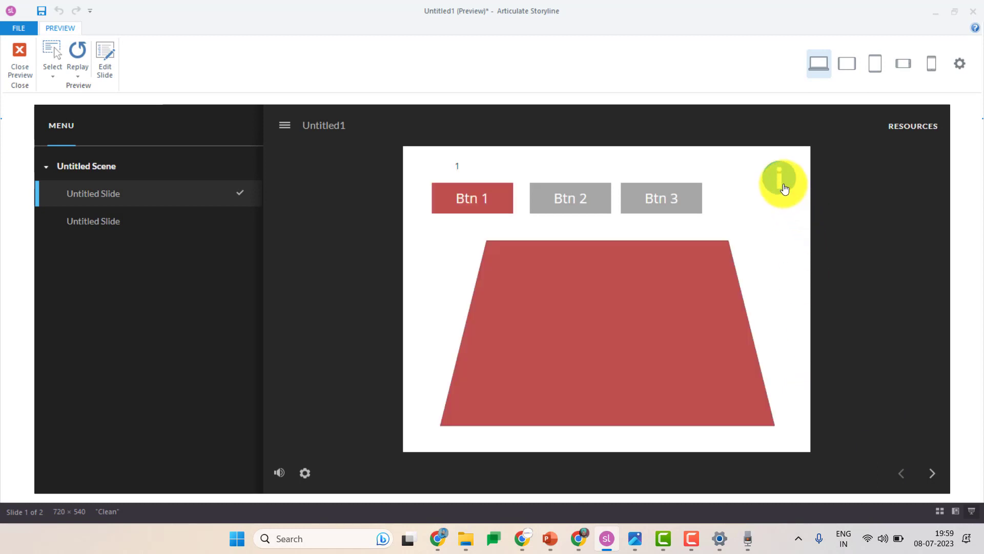
{"action": "left_click", "coordinate": [932, 472]}
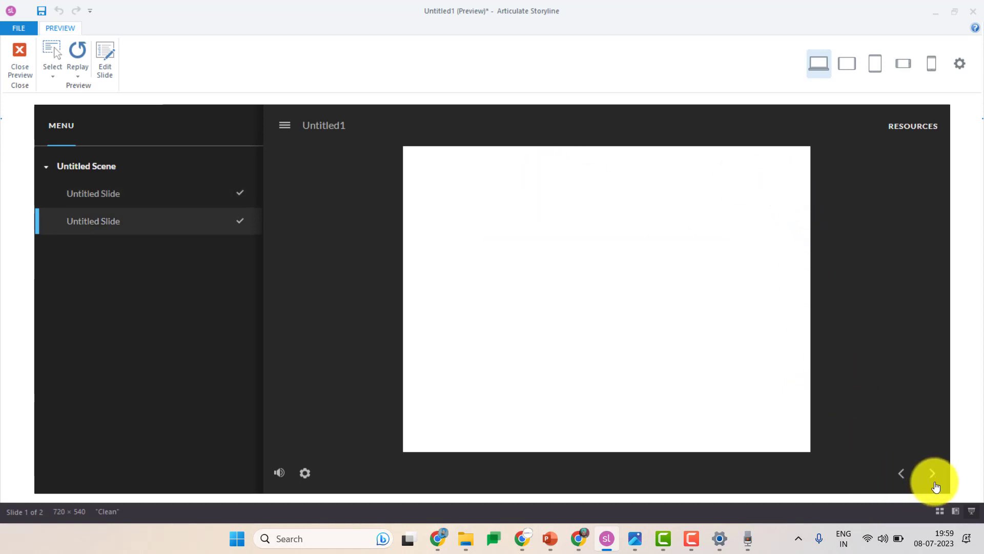
{"action": "left_click", "coordinate": [903, 477]}
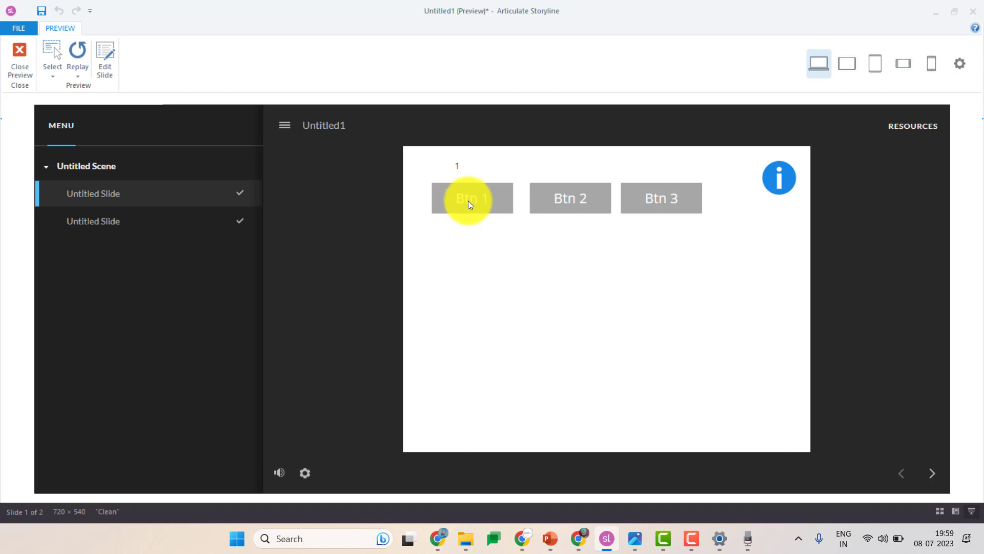
{"action": "left_click", "coordinate": [21, 51]}
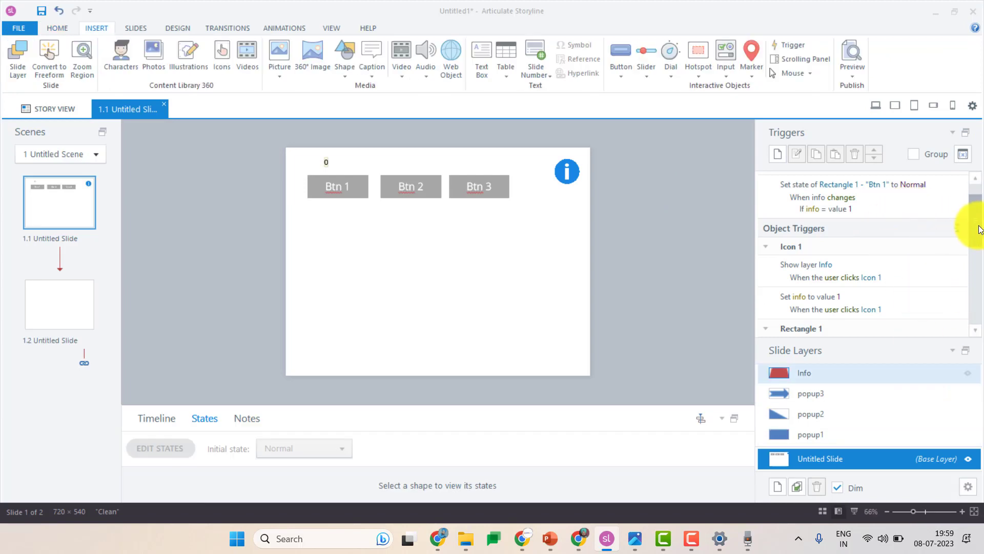
- Review the action, event and condition of Btn 1's info variable trigger on slide 1.1
{"action": "scroll", "coordinate": [897, 246], "scroll_direction": "up", "scroll_amount": 1}
{"action": "left_click", "coordinate": [894, 239]}
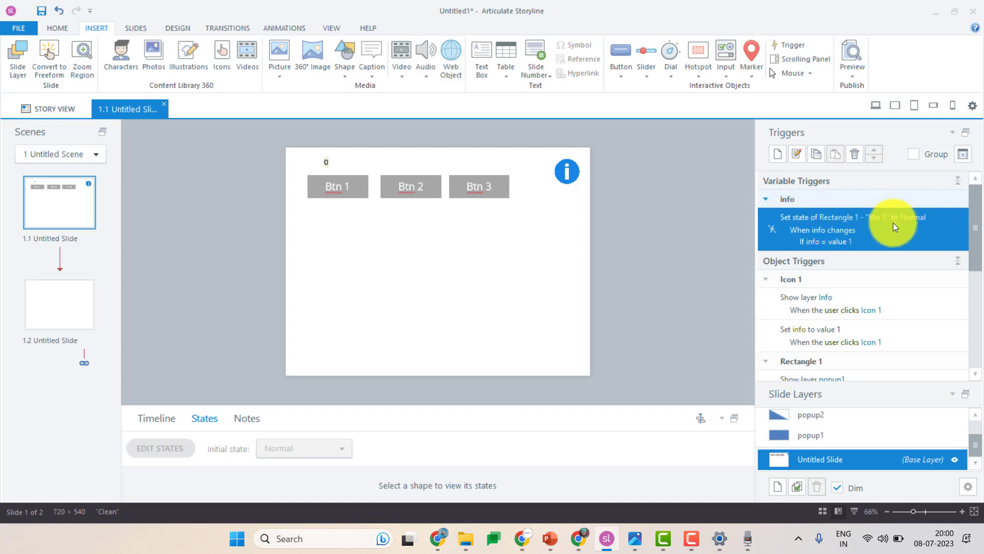
{"action": "double_click", "coordinate": [868, 218]}
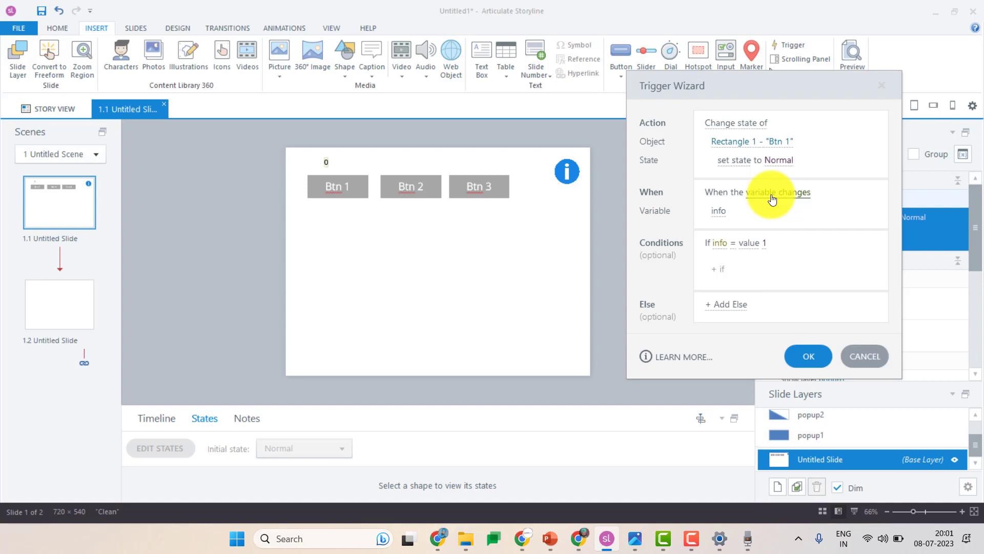
{"action": "left_click", "coordinate": [811, 357]}
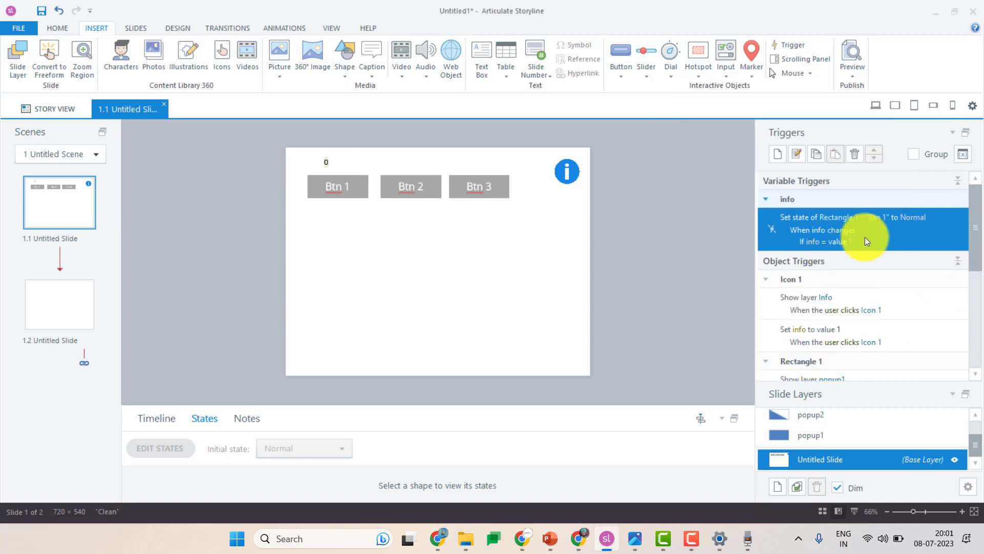
- Duplicate Btn 1's info variable trigger on slide 1.1 and make the copy run when the timeline starts on this slide
{"action": "left_click", "coordinate": [818, 152]}
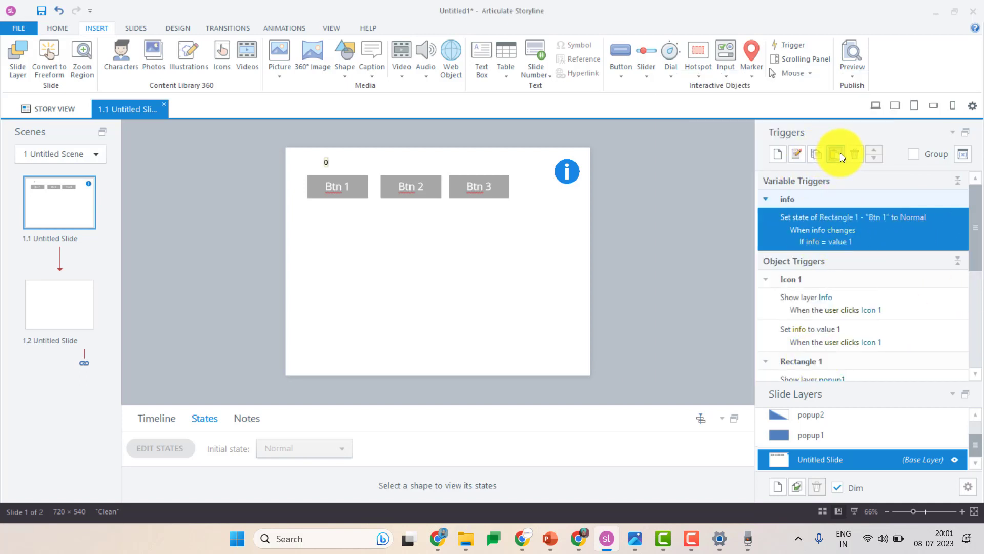
{"action": "left_click", "coordinate": [839, 153]}
{"action": "double_click", "coordinate": [905, 284]}
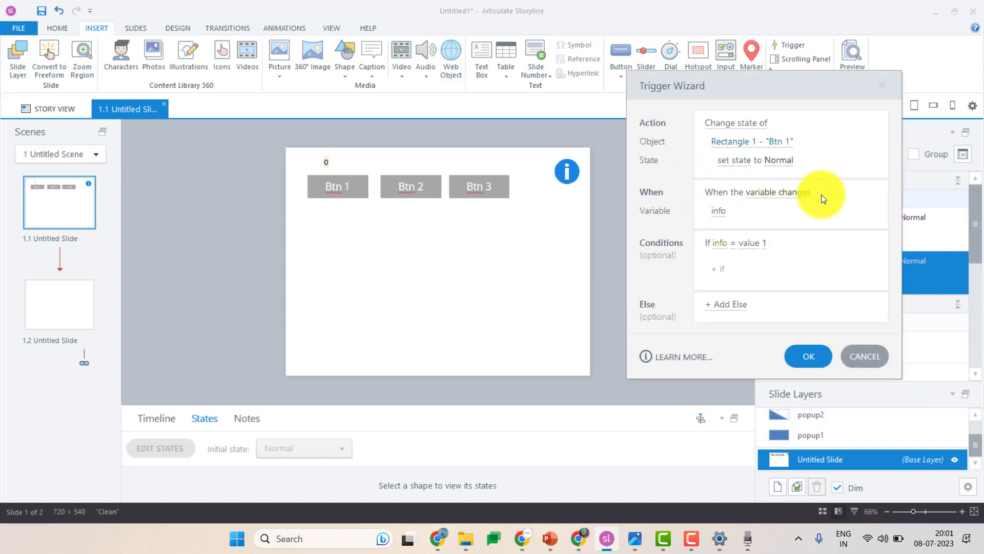
{"action": "left_click", "coordinate": [805, 196]}
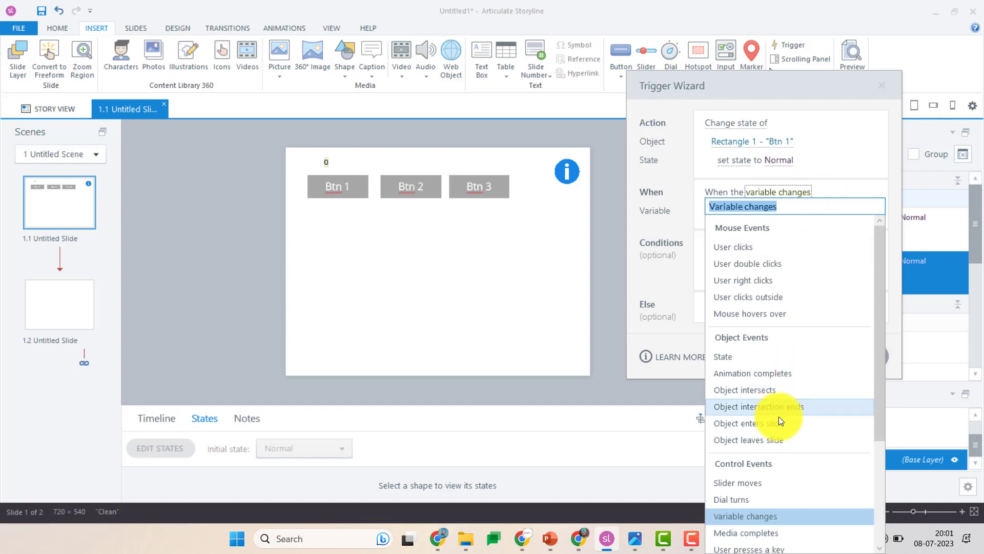
{"action": "scroll", "coordinate": [771, 476], "scroll_direction": "down", "scroll_amount": 3}
{"action": "left_click", "coordinate": [764, 449]}
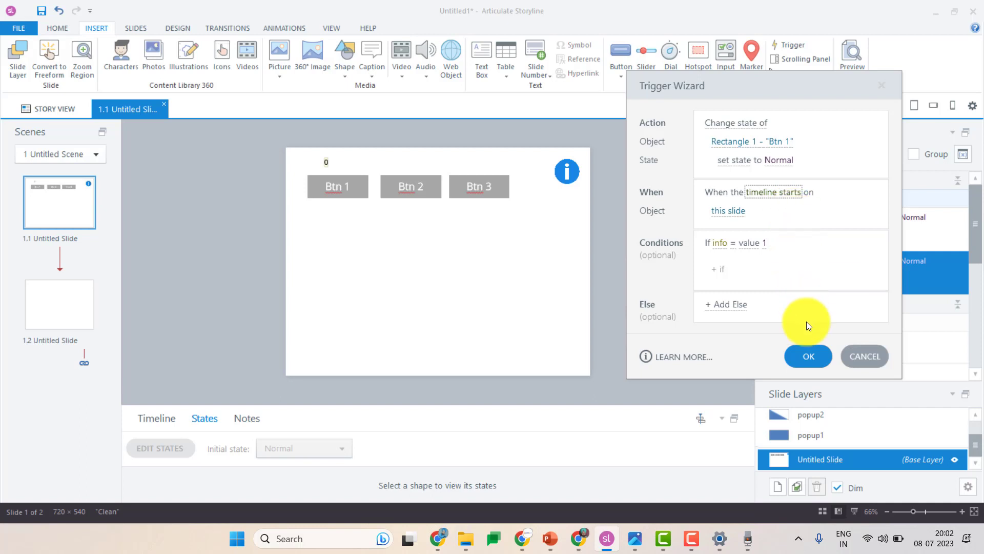
{"action": "left_click", "coordinate": [810, 354]}
- Preview the scene, activate the info icon, go to the next slide and back to check Btn 1, and close the preview
{"action": "left_click", "coordinate": [876, 105]}
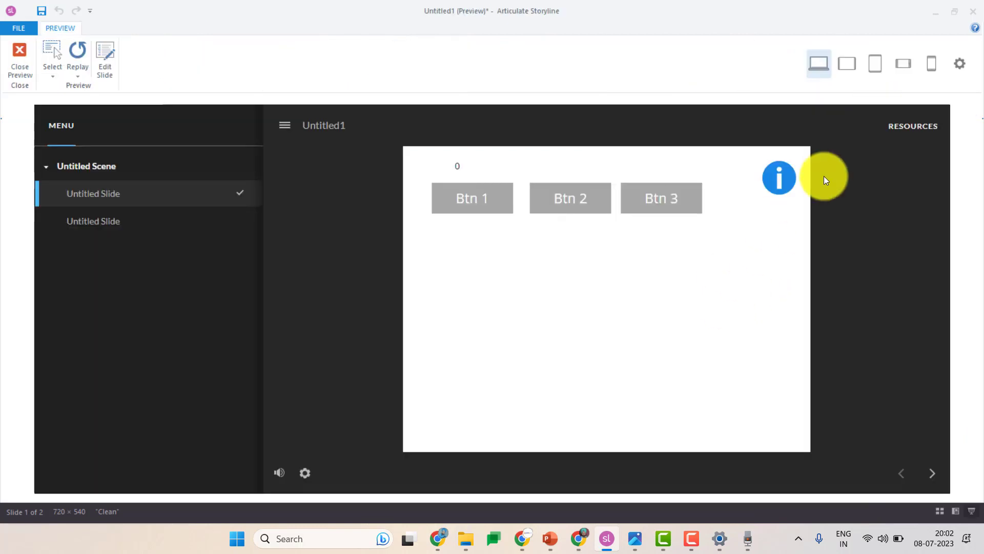
{"action": "left_click", "coordinate": [776, 180]}
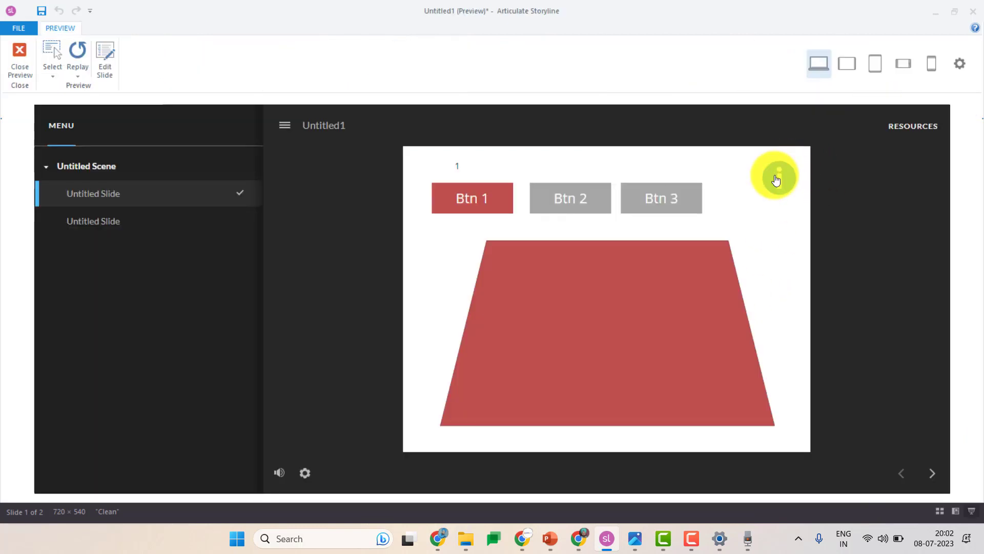
{"action": "left_click", "coordinate": [932, 473]}
{"action": "left_click", "coordinate": [900, 473]}
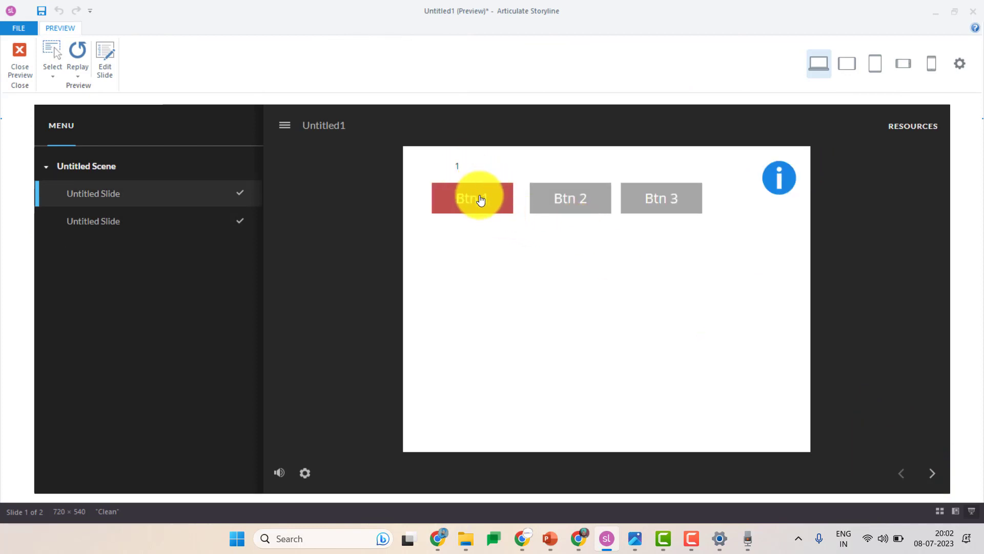
{"action": "left_click", "coordinate": [21, 53]}
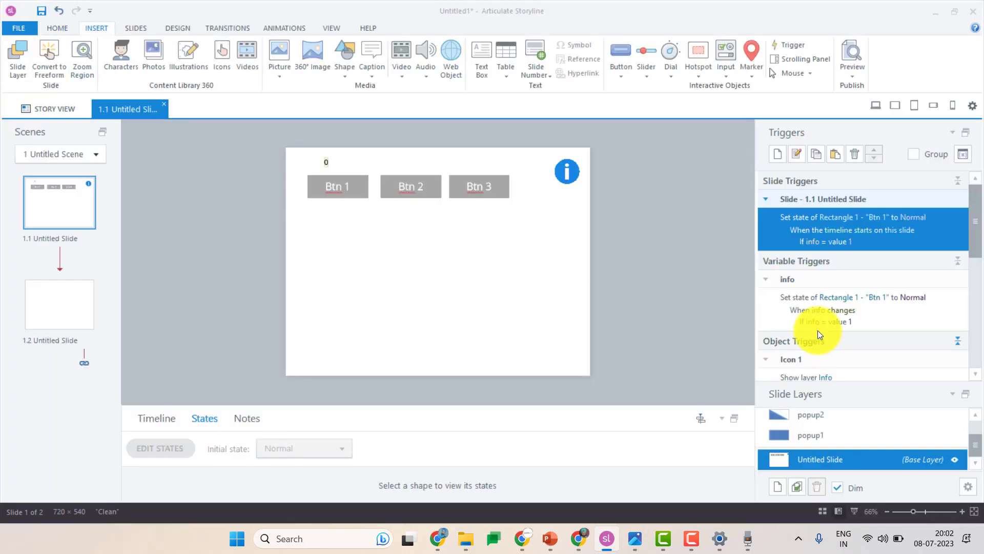
- Check slide 1.1's slide properties without changing them, and enable the seekbar in the player controls
{"action": "left_click", "coordinate": [967, 486]}
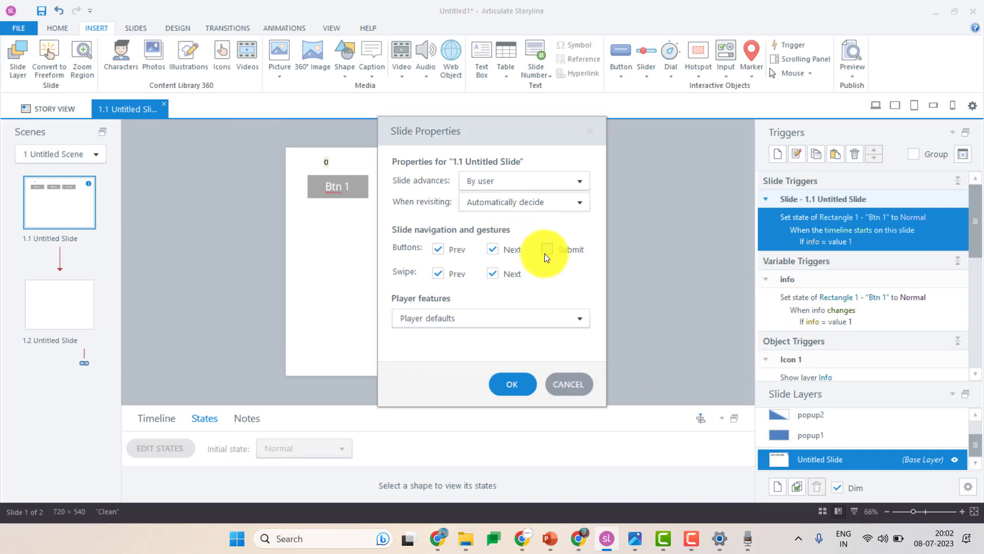
{"action": "left_click", "coordinate": [525, 379]}
{"action": "left_click", "coordinate": [64, 26]}
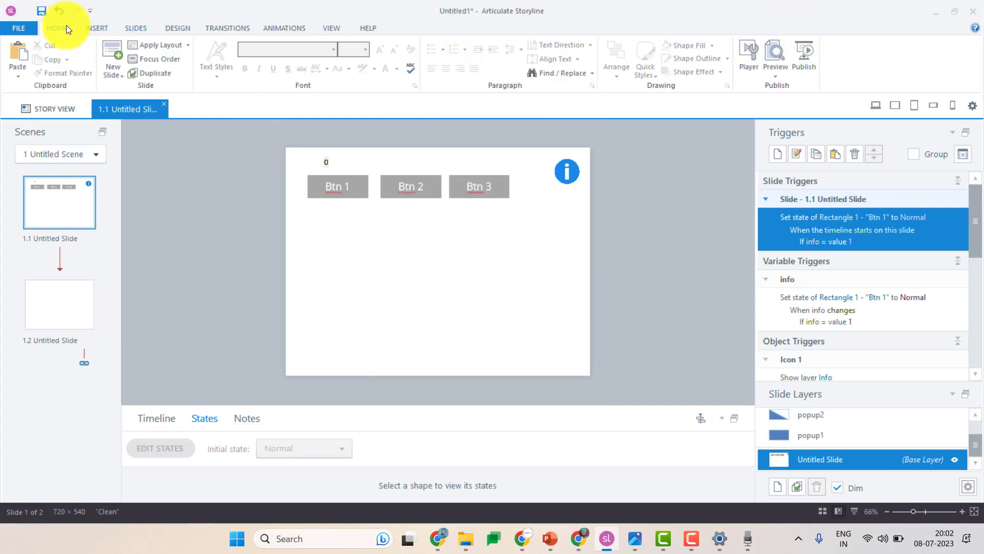
{"action": "left_click", "coordinate": [742, 69]}
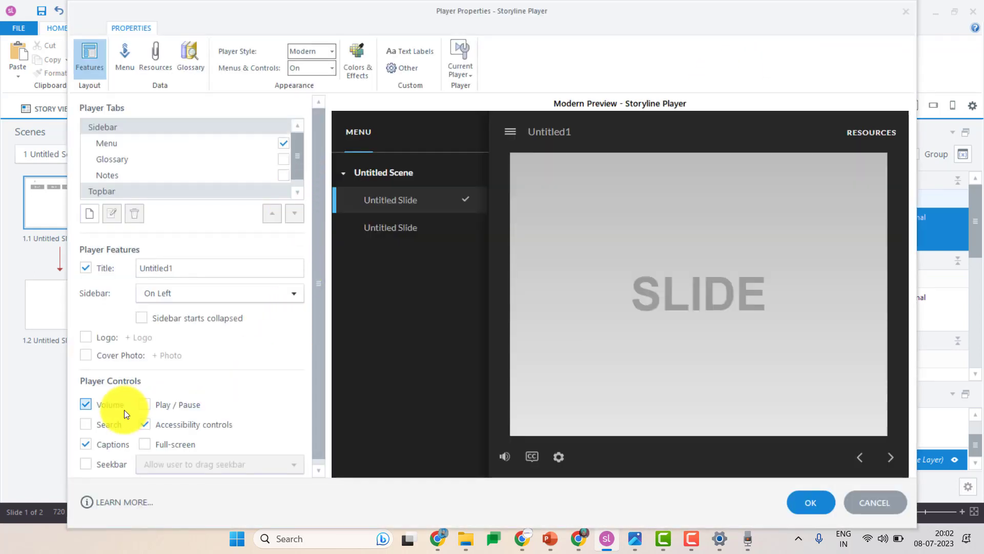
{"action": "scroll", "coordinate": [177, 431], "scroll_direction": "down", "scroll_amount": 1}
{"action": "left_click", "coordinate": [84, 455]}
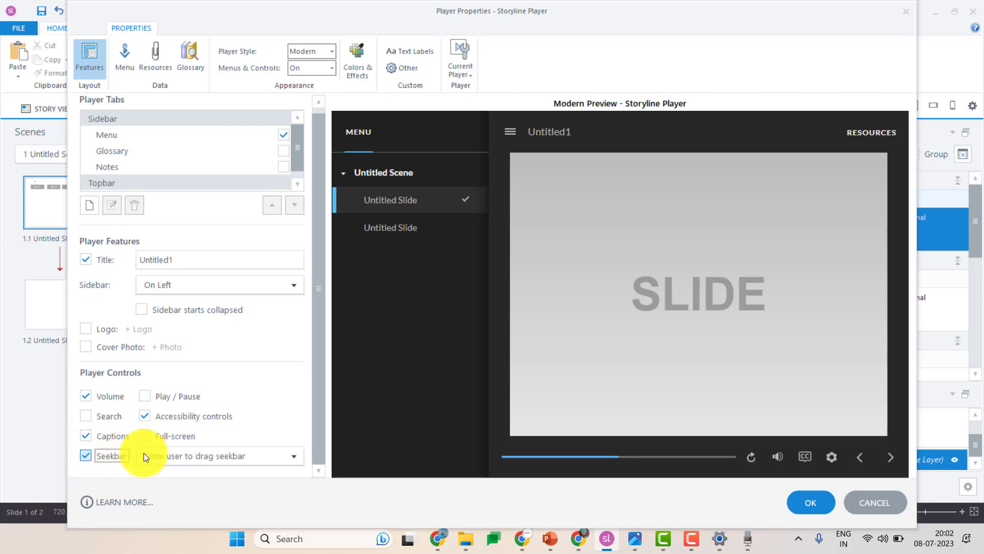
{"action": "left_click", "coordinate": [807, 506]}
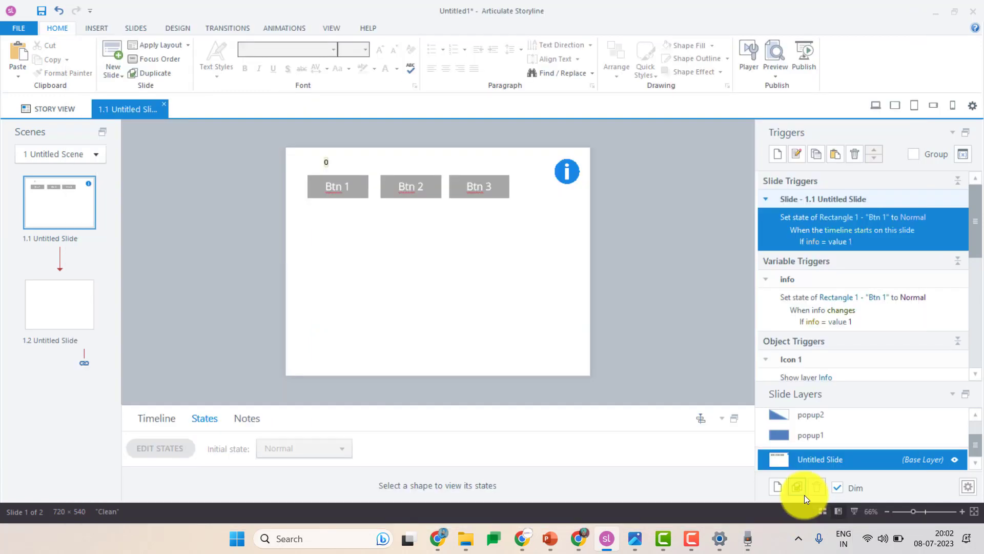
- Preview the scene with the seekbar, activate the info icon, recheck Btn 1 after leaving and revisiting the slide, and close the preview
{"action": "left_click", "coordinate": [778, 76]}
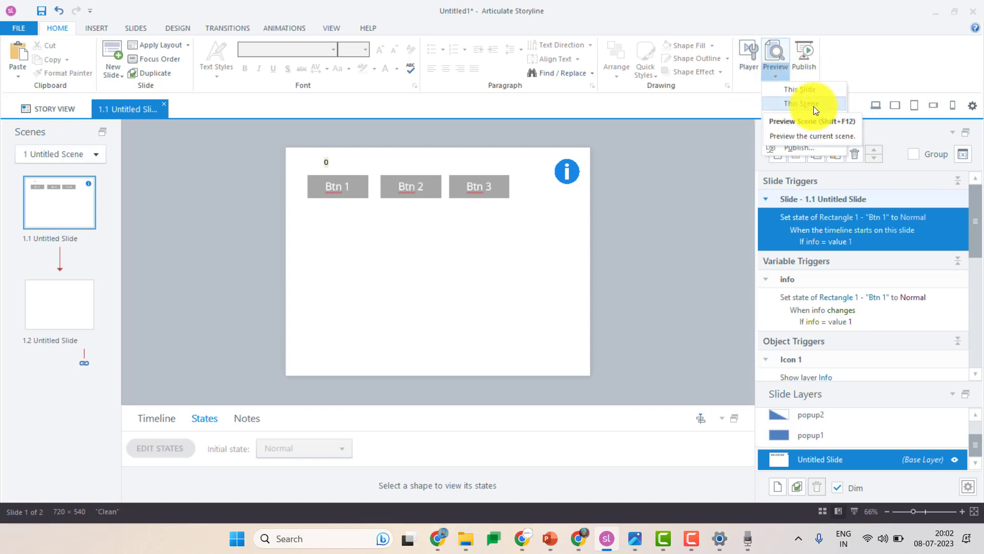
{"action": "left_click", "coordinate": [814, 107]}
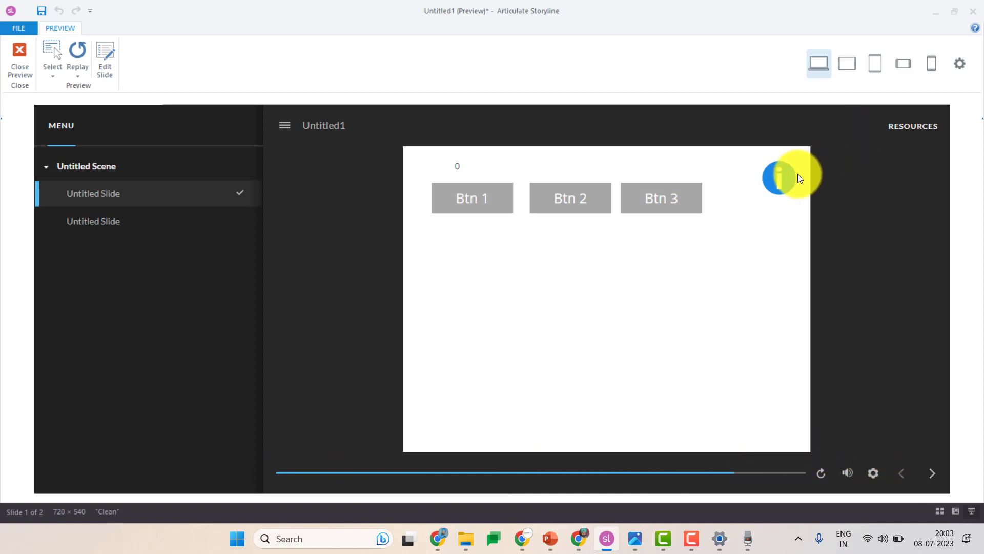
{"action": "left_click", "coordinate": [780, 175]}
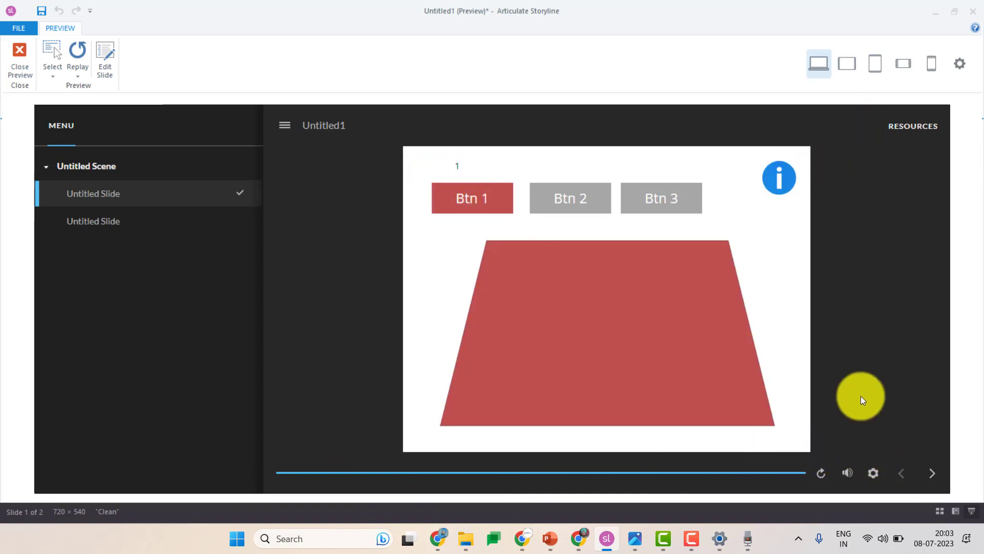
{"action": "left_click", "coordinate": [929, 471]}
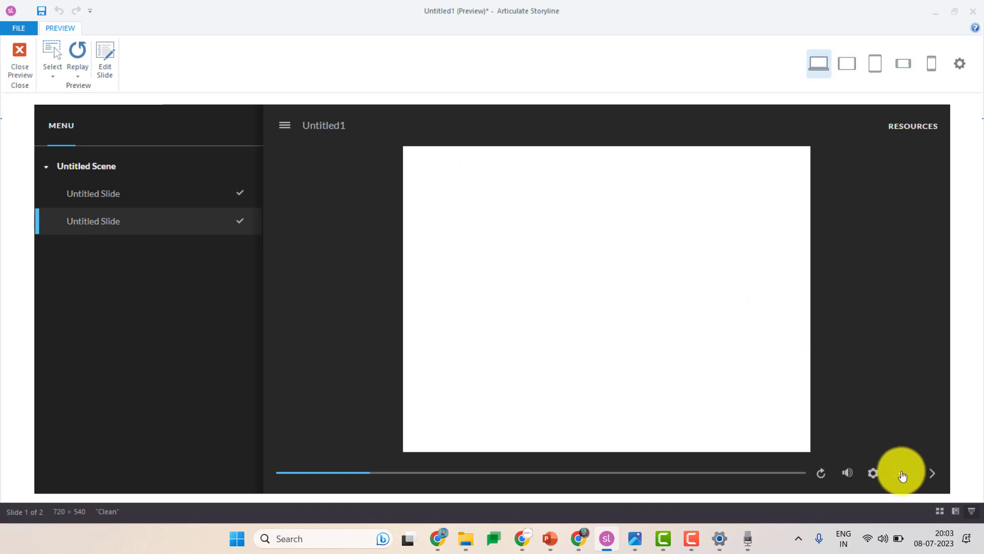
{"action": "left_click", "coordinate": [902, 476]}
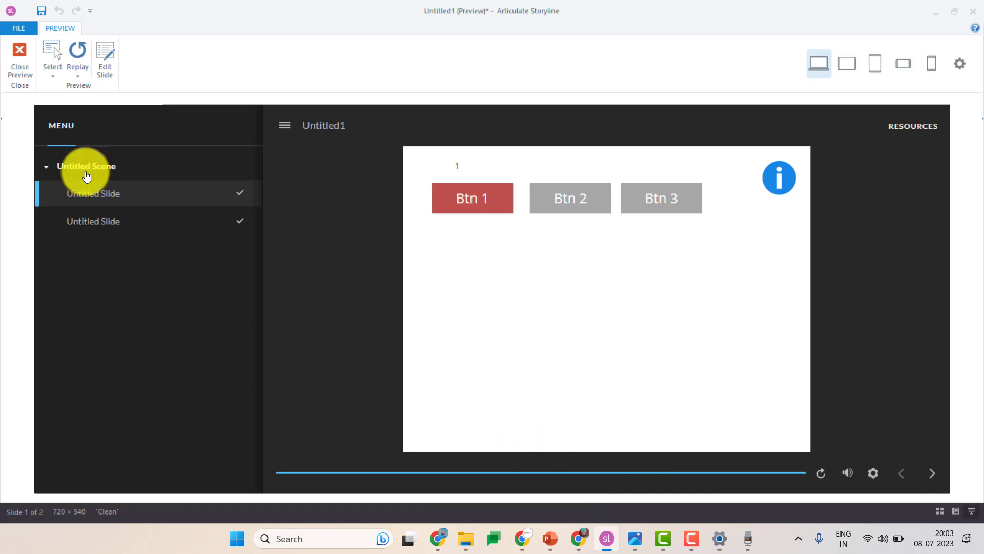
{"action": "left_click", "coordinate": [29, 60]}
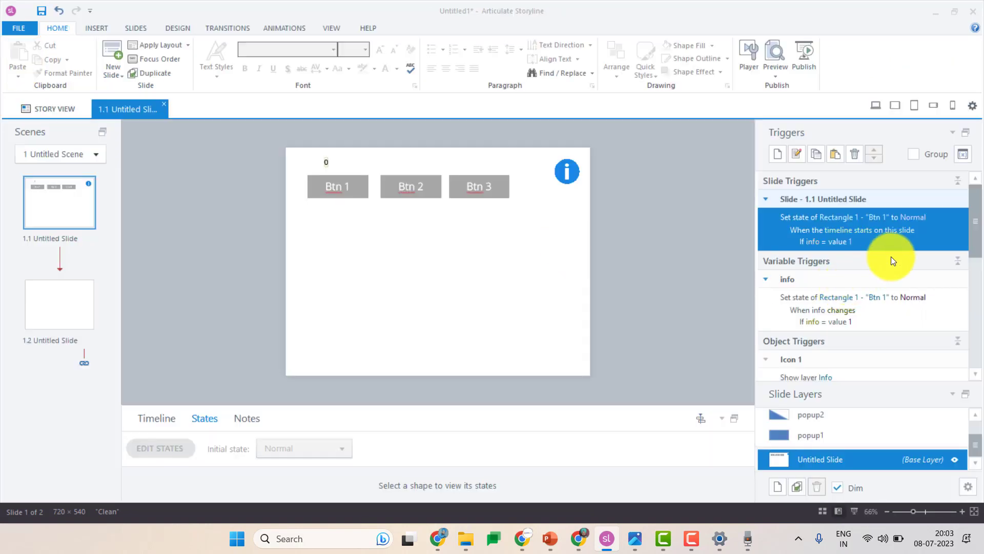